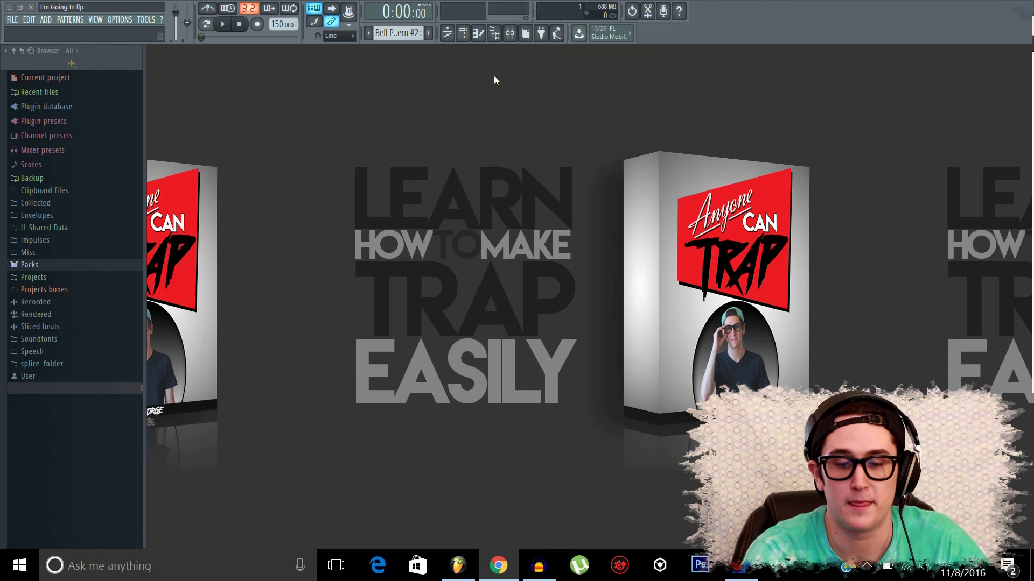
Show the Playlist and zoom fully out to see the Bassline, Orchestra, Claps and Build-Up tracks
{"action": "left_click", "coordinate": [447, 33]}
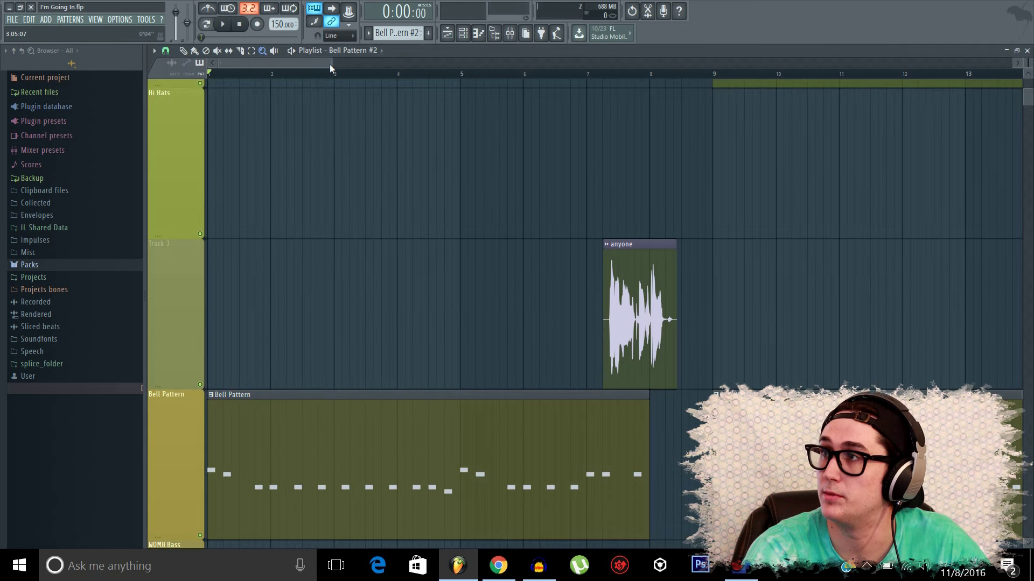
{"action": "left_click_drag", "start_coordinate": [340, 66], "coordinate": [1025, 97]}
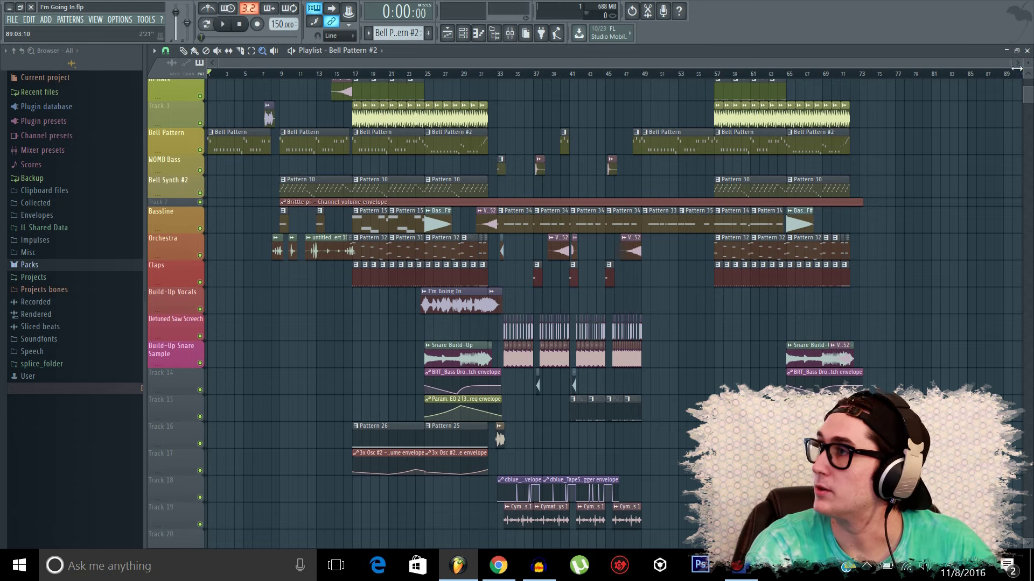
Widen the playlist bars slightly and start song playback
{"action": "left_click_drag", "start_coordinate": [1017, 69], "coordinate": [998, 65]}
{"action": "key", "text": "space"}
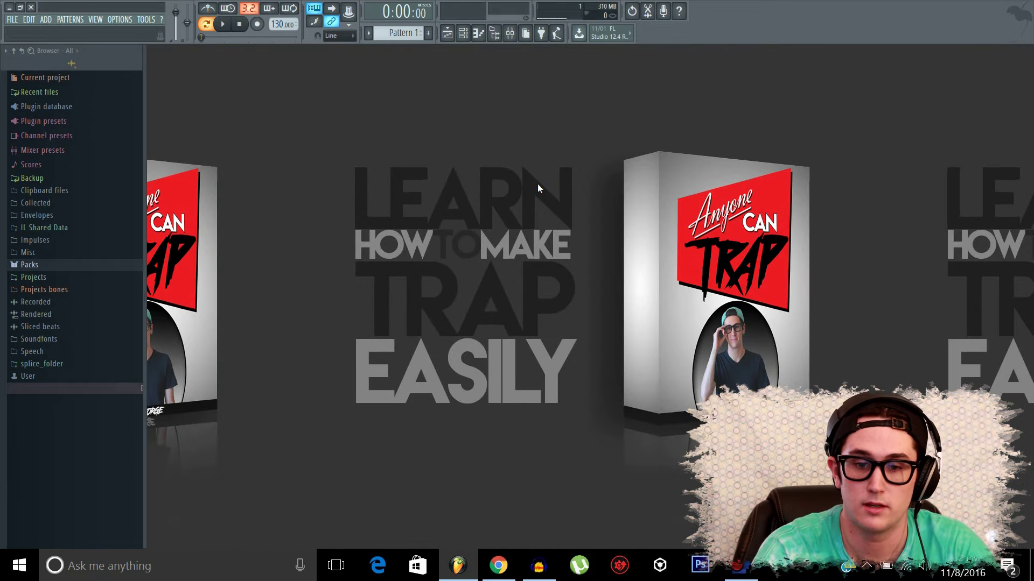
Show the Kick, Clap, Hat and Snare channels, enable Kick's first step, and toggle pattern/song mode
{"action": "left_click", "coordinate": [462, 33]}
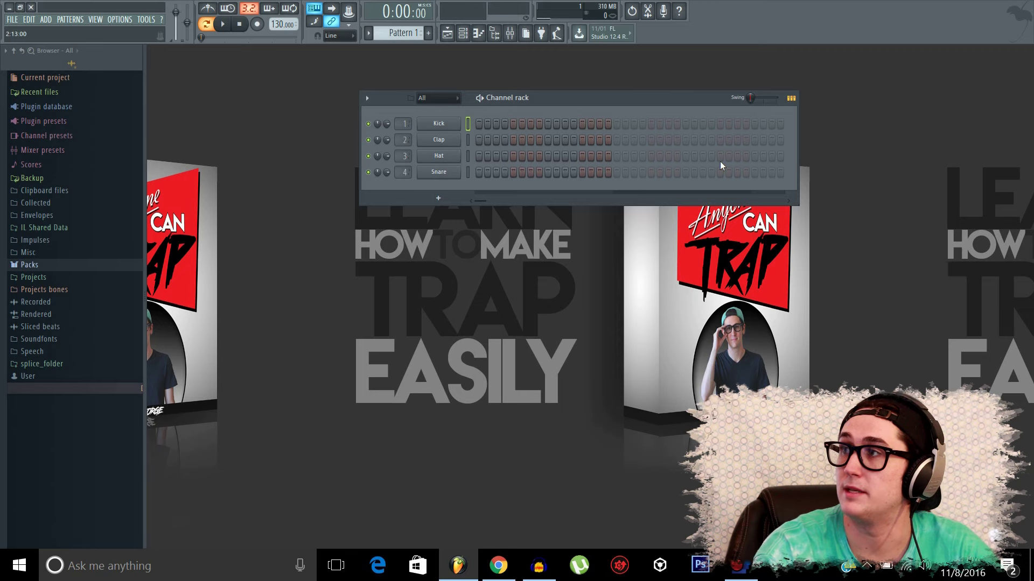
{"action": "left_click", "coordinate": [479, 124]}
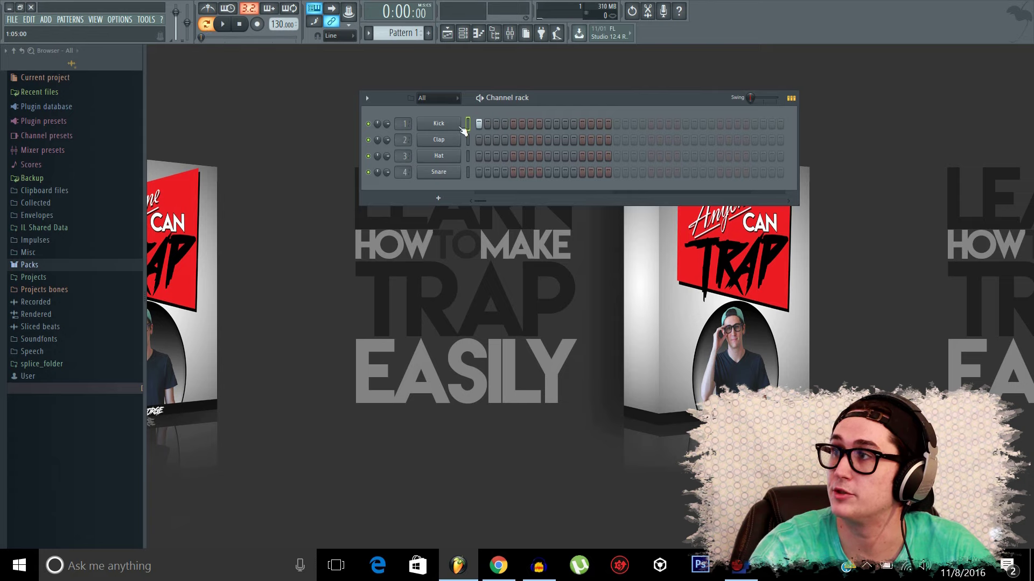
{"action": "left_click", "coordinate": [208, 24]}
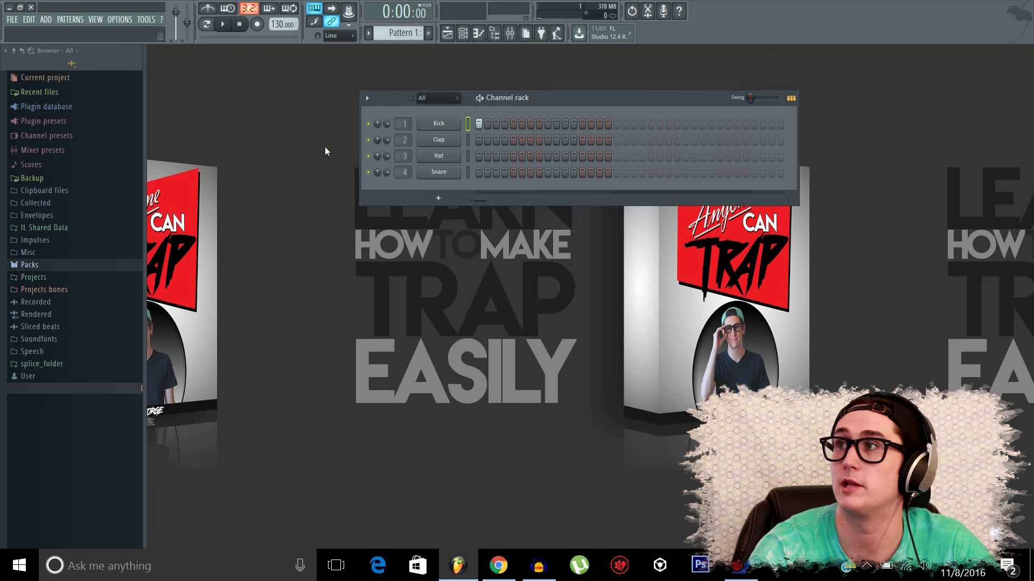
{"action": "left_click", "coordinate": [206, 24]}
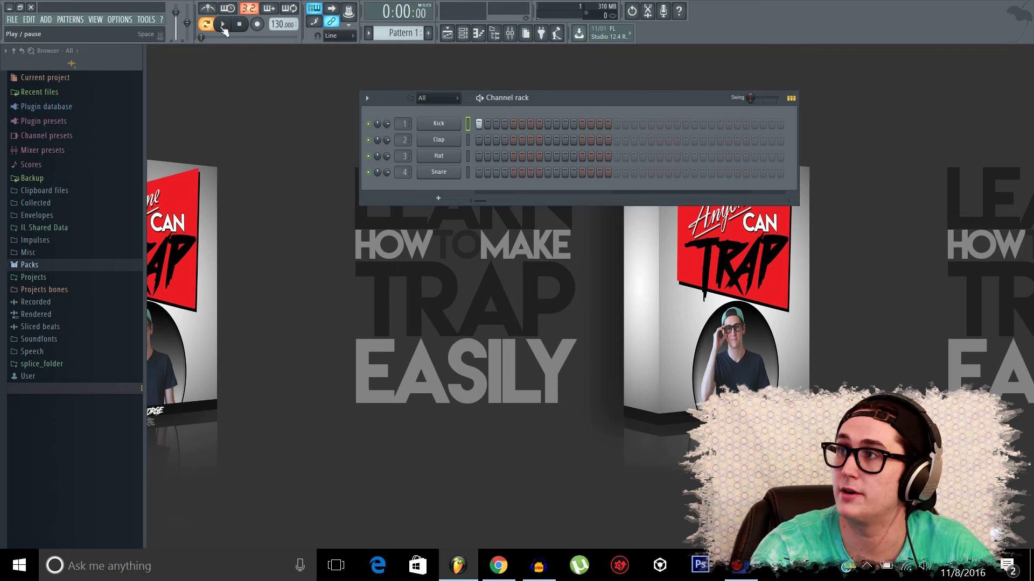
Solo the Kick channel, unmute all four, enable Snare's 5th step, and play the pattern
{"action": "right_click", "coordinate": [369, 125]}
{"action": "left_click", "coordinate": [376, 143]}
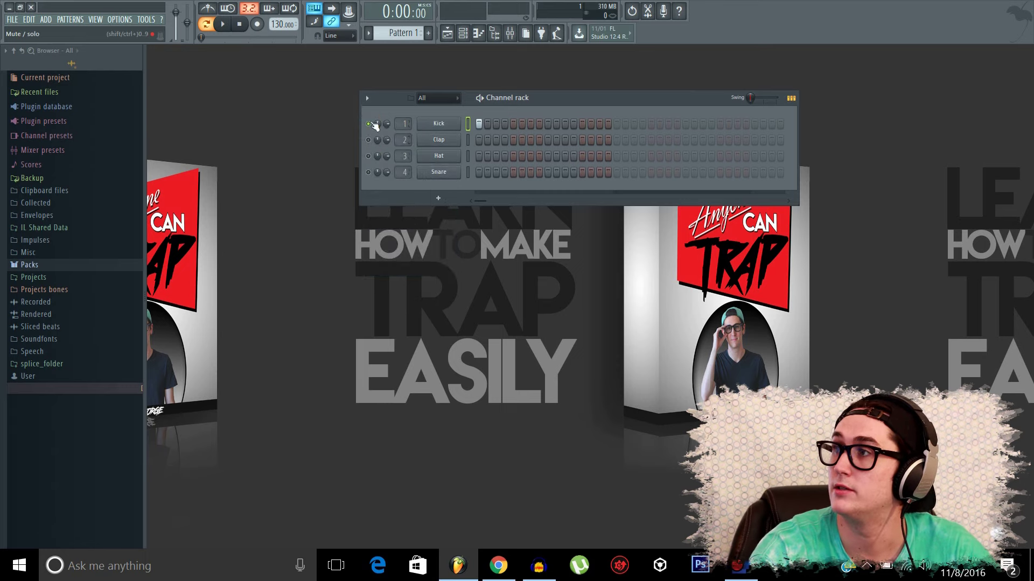
{"action": "right_click", "coordinate": [370, 125]}
{"action": "left_click", "coordinate": [455, 149]}
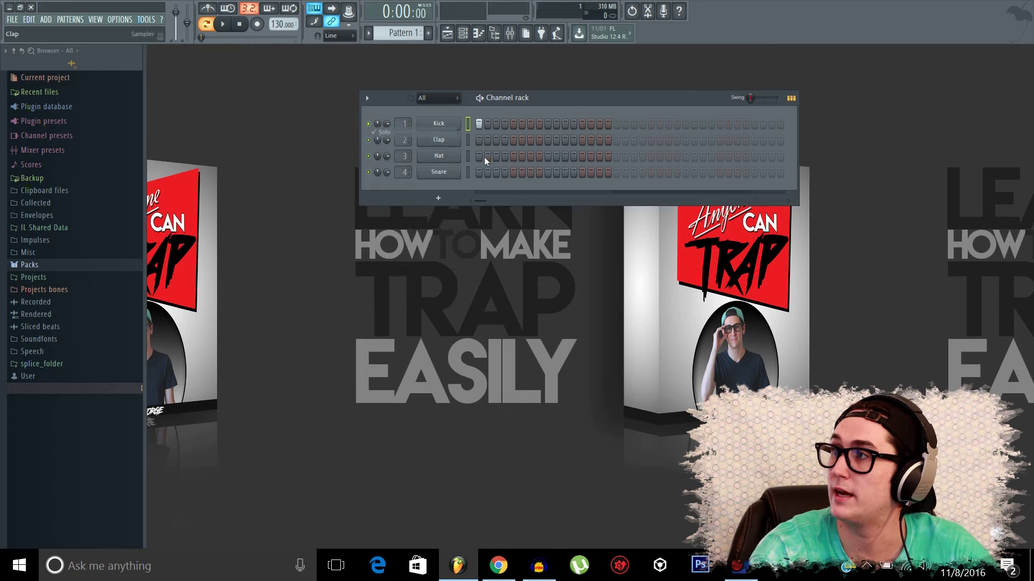
{"action": "left_click", "coordinate": [514, 178]}
{"action": "left_click", "coordinate": [223, 25]}
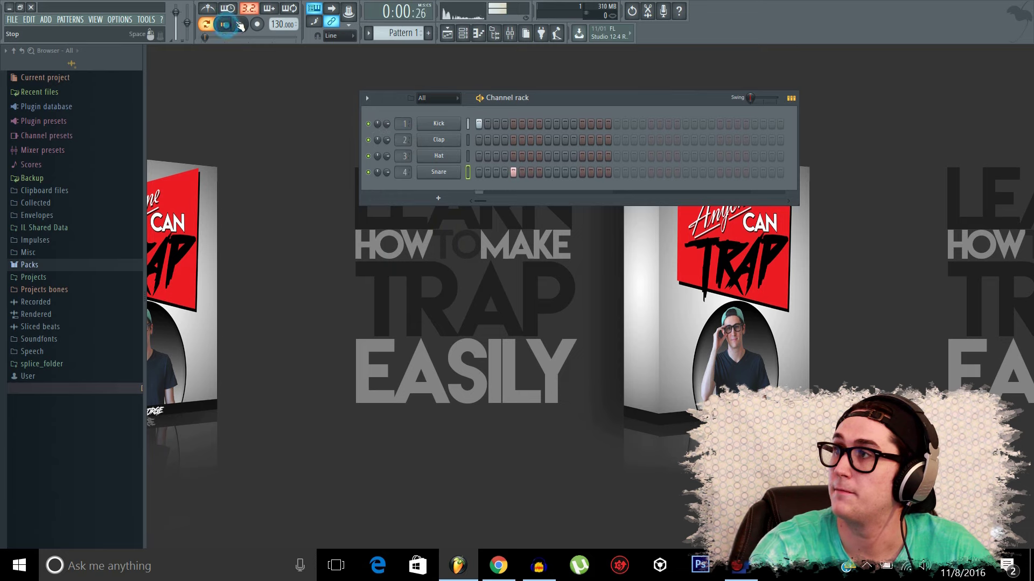
Solo, unsolo, mute and unmute Kick, then clear Kick step 1 and Snare step 5 and stop
{"action": "right_click", "coordinate": [371, 132]}
{"action": "left_click", "coordinate": [370, 131]}
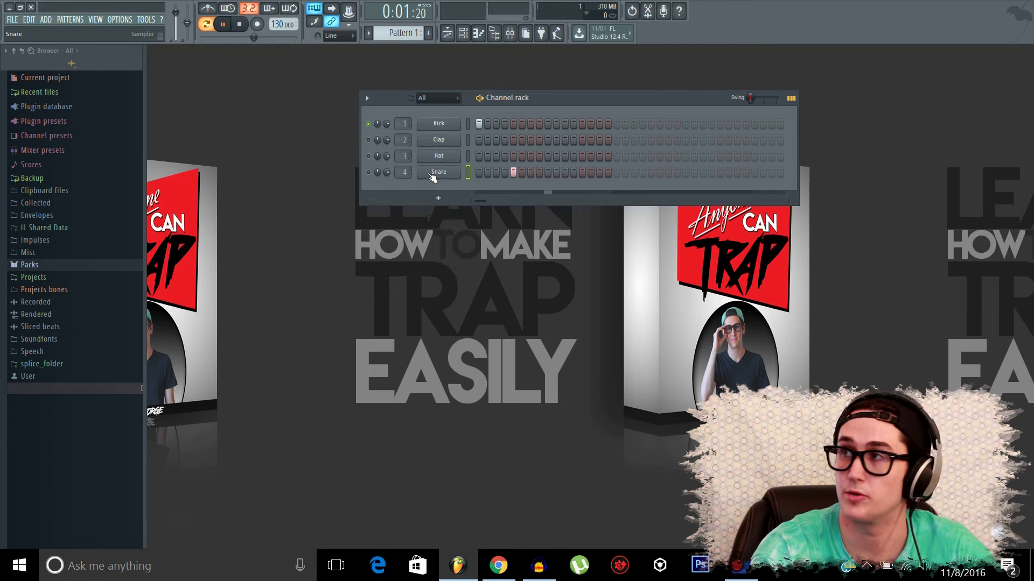
{"action": "right_click", "coordinate": [370, 125]}
{"action": "left_click", "coordinate": [379, 143]}
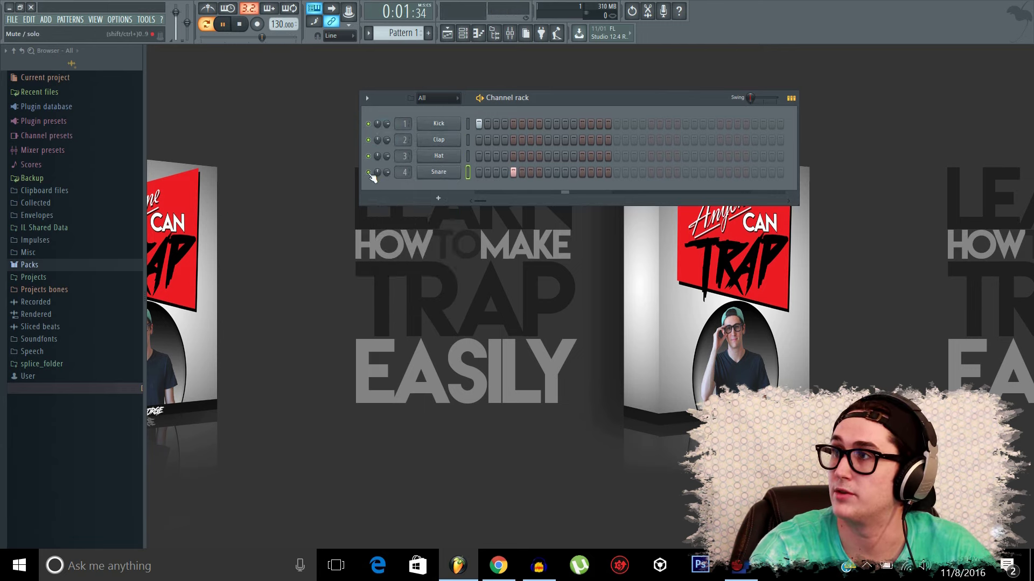
{"action": "left_click", "coordinate": [369, 124]}
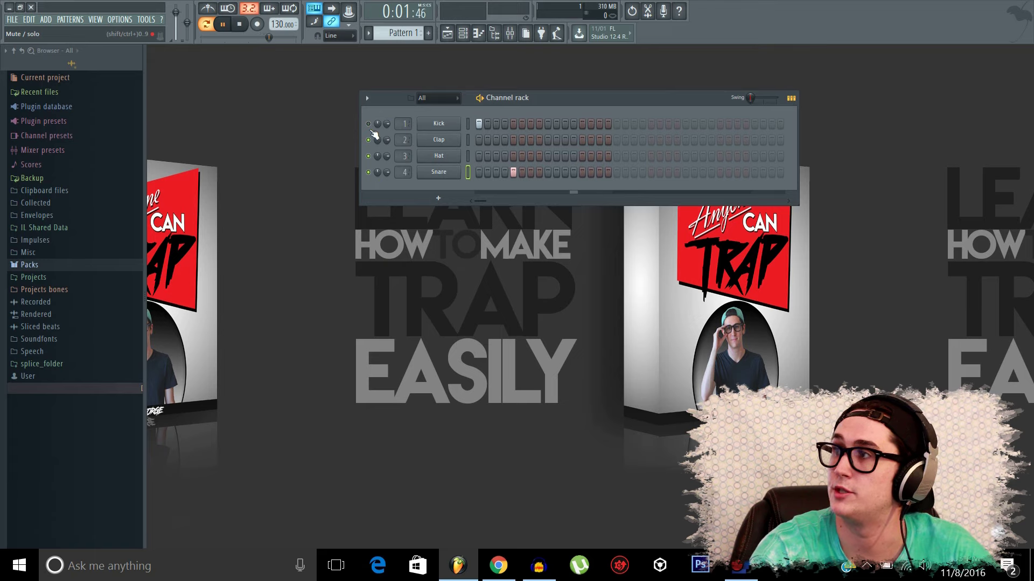
{"action": "left_click", "coordinate": [368, 124]}
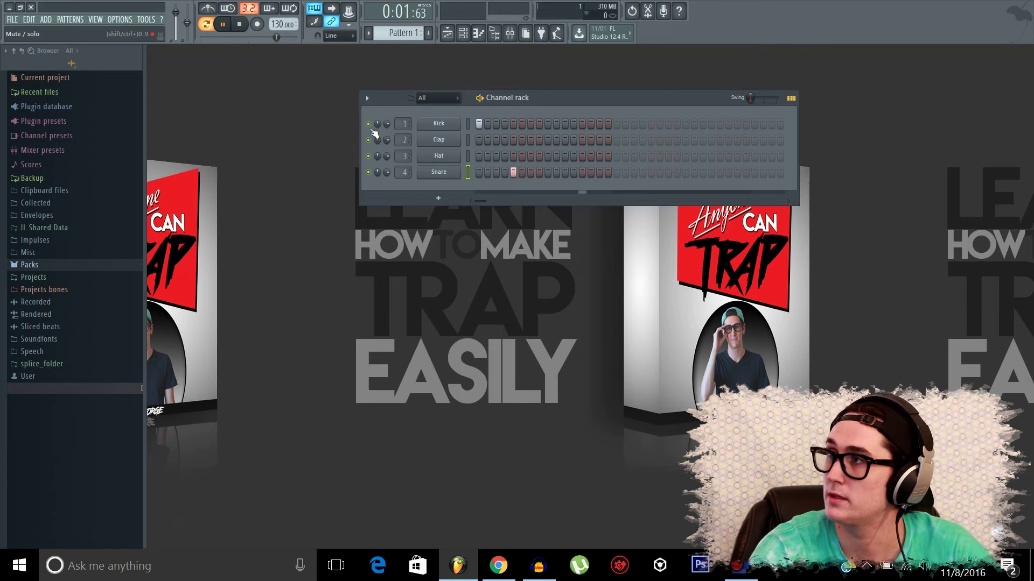
{"action": "left_click", "coordinate": [479, 124]}
{"action": "left_click", "coordinate": [513, 173]}
{"action": "left_click", "coordinate": [236, 24]}
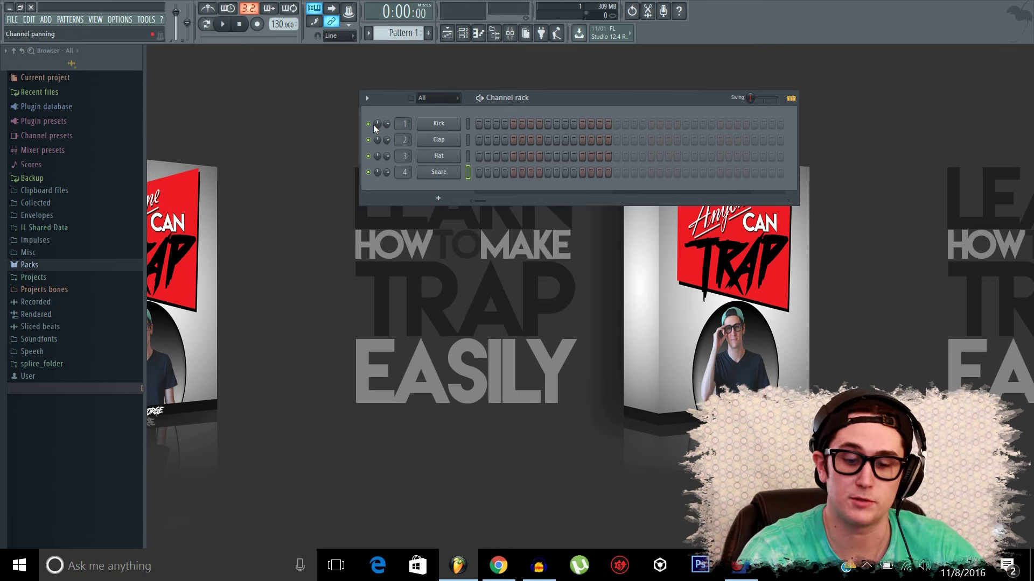
Pan Kick fully left, then 69% left, and reset its panning to centre
{"action": "left_click_drag", "start_coordinate": [377, 124], "coordinate": [377, 89]}
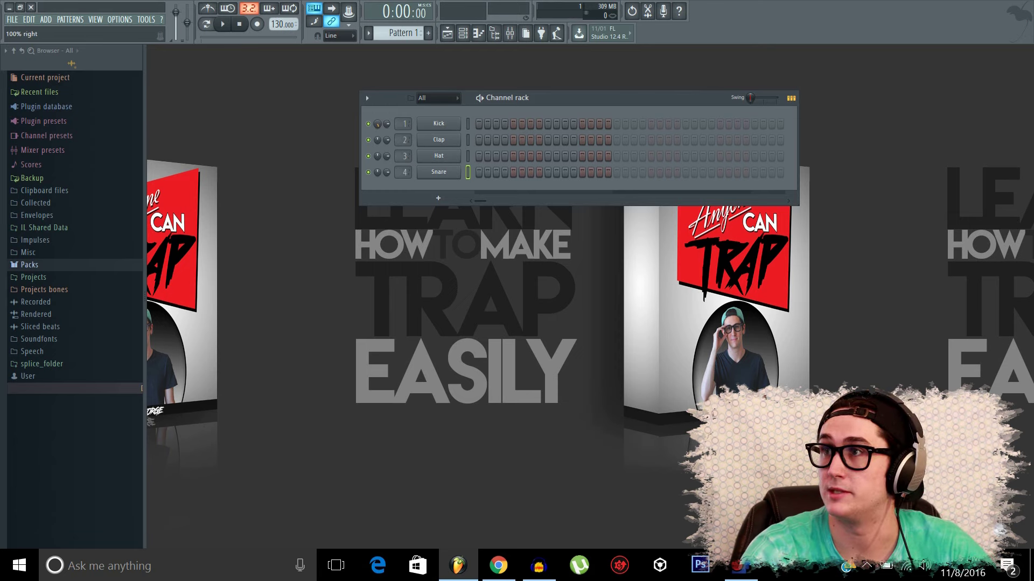
{"action": "left_click", "coordinate": [381, 122]}
{"action": "left_click_drag", "start_coordinate": [380, 123], "coordinate": [380, 148]}
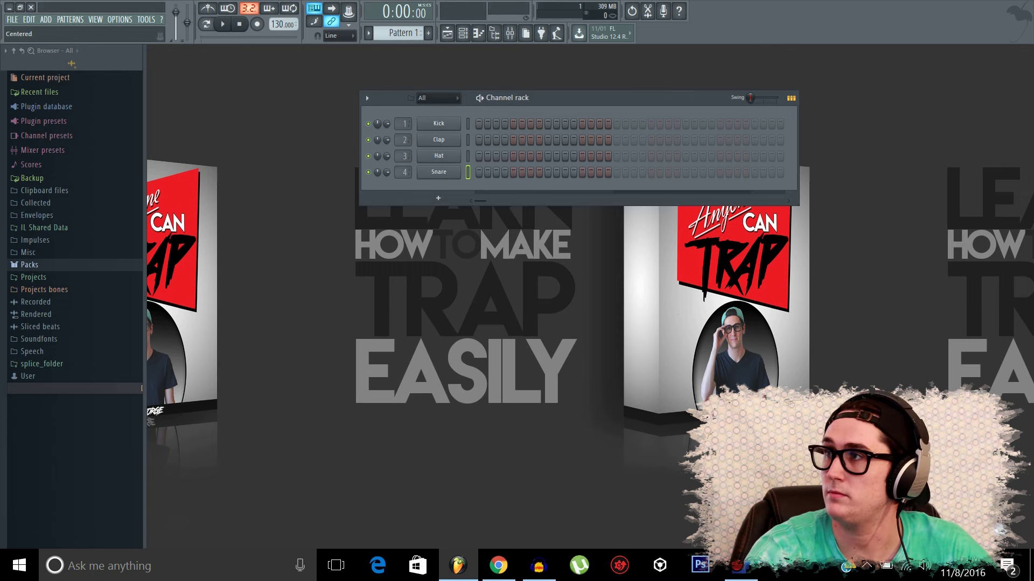
{"action": "right_click", "coordinate": [380, 122]}
{"action": "right_click", "coordinate": [376, 125]}
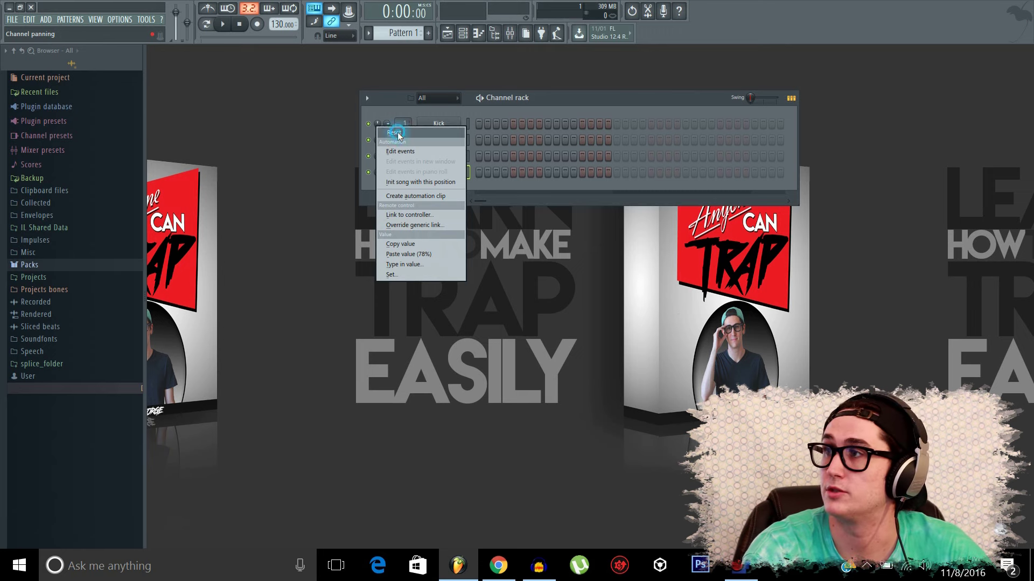
{"action": "left_click", "coordinate": [398, 134]}
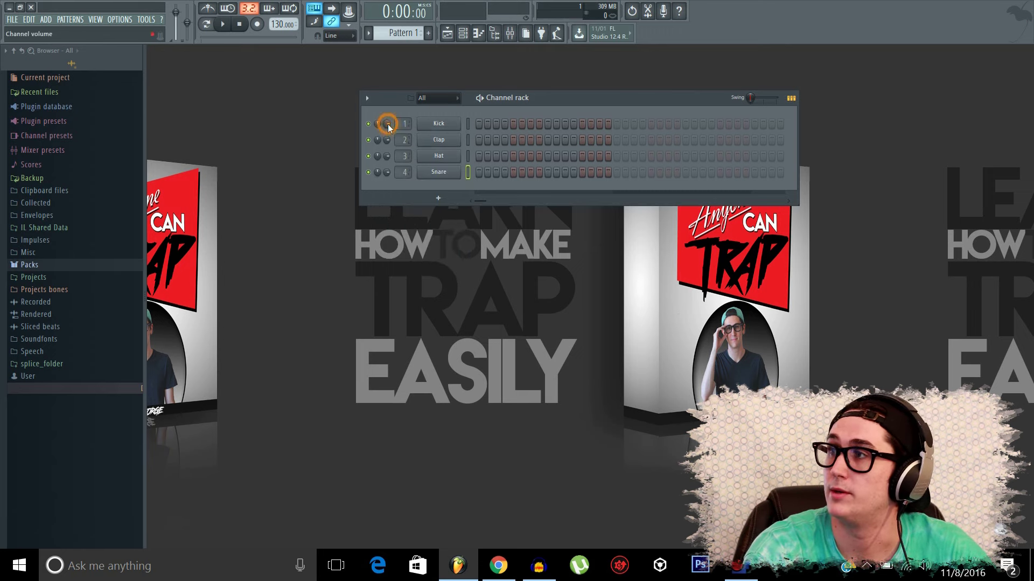
Raise and lower the Kick volume while the pattern plays, then reset the volume to default
{"action": "right_click", "coordinate": [388, 124]}
{"action": "left_click", "coordinate": [386, 112]}
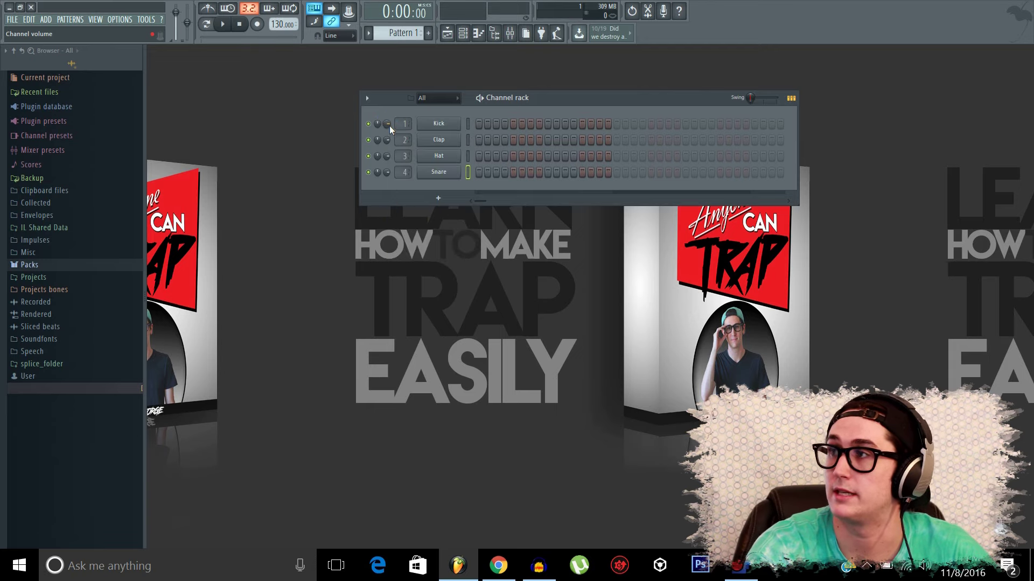
{"action": "left_click_drag", "start_coordinate": [388, 124], "coordinate": [388, 110]}
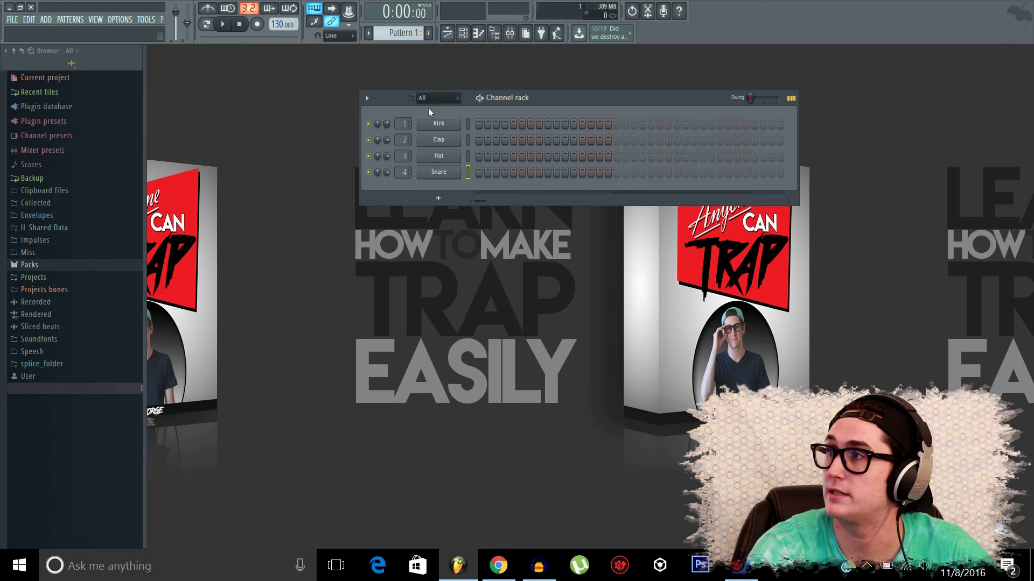
{"action": "left_click", "coordinate": [478, 124]}
{"action": "key", "text": "space"}
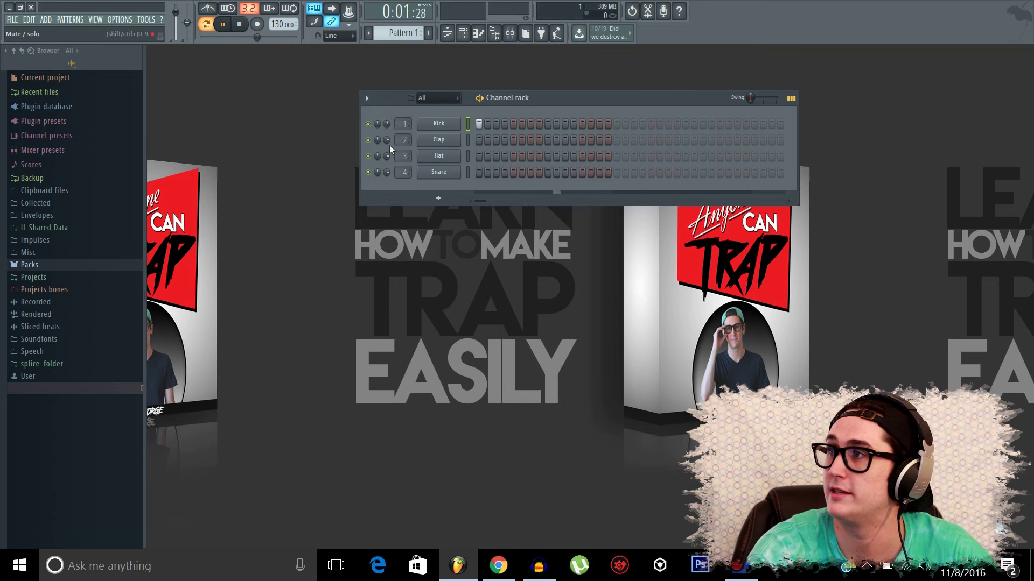
{"action": "mouse_move", "coordinate": [386, 125]}
{"action": "left_mouse_down"}
{"action": "mouse_move", "coordinate": [387, 139]}
{"action": "mouse_move", "coordinate": [387, 131]}
{"action": "left_mouse_up"}
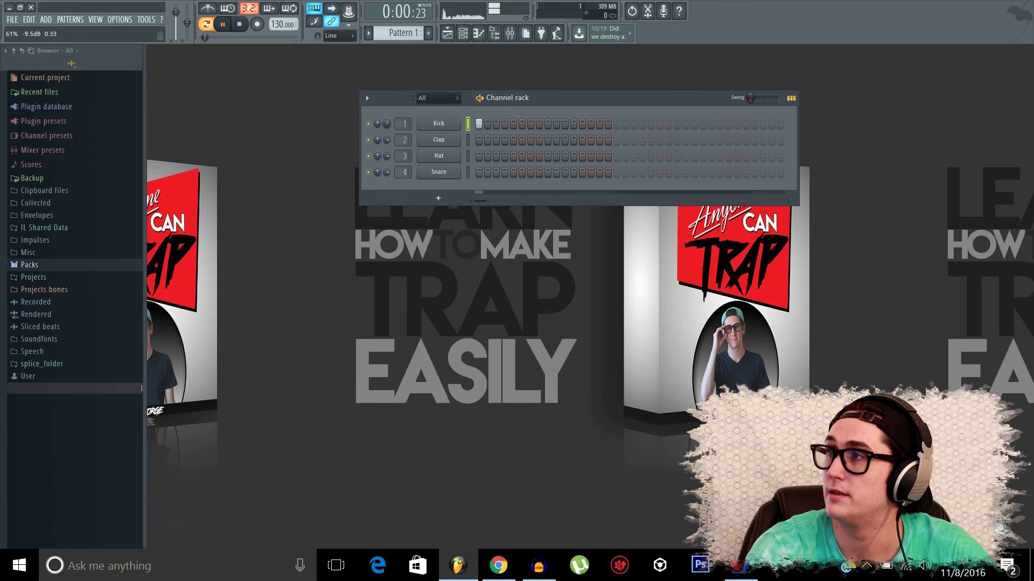
{"action": "left_click", "coordinate": [246, 27]}
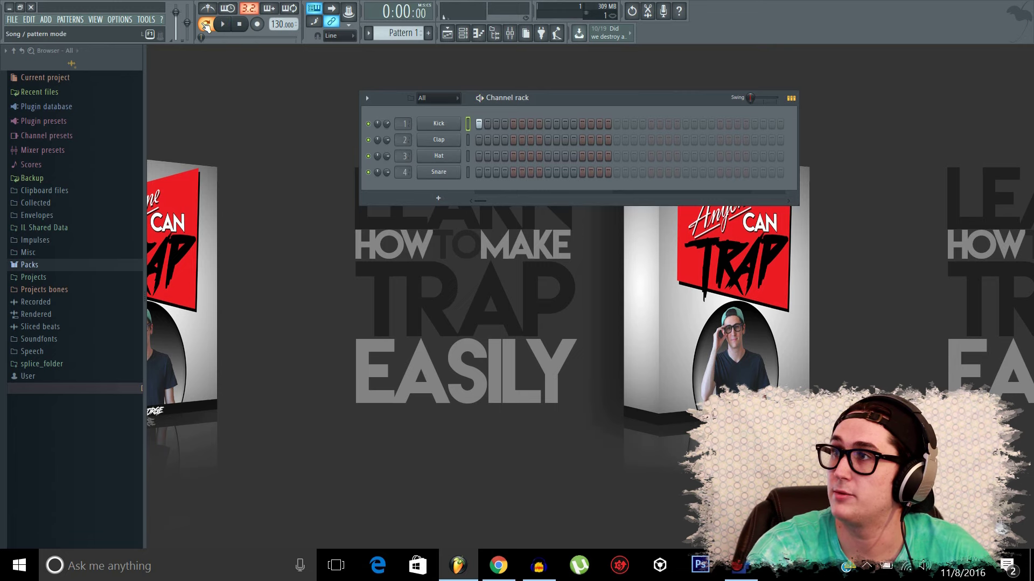
{"action": "right_click", "coordinate": [386, 125]}
{"action": "left_click", "coordinate": [399, 133]}
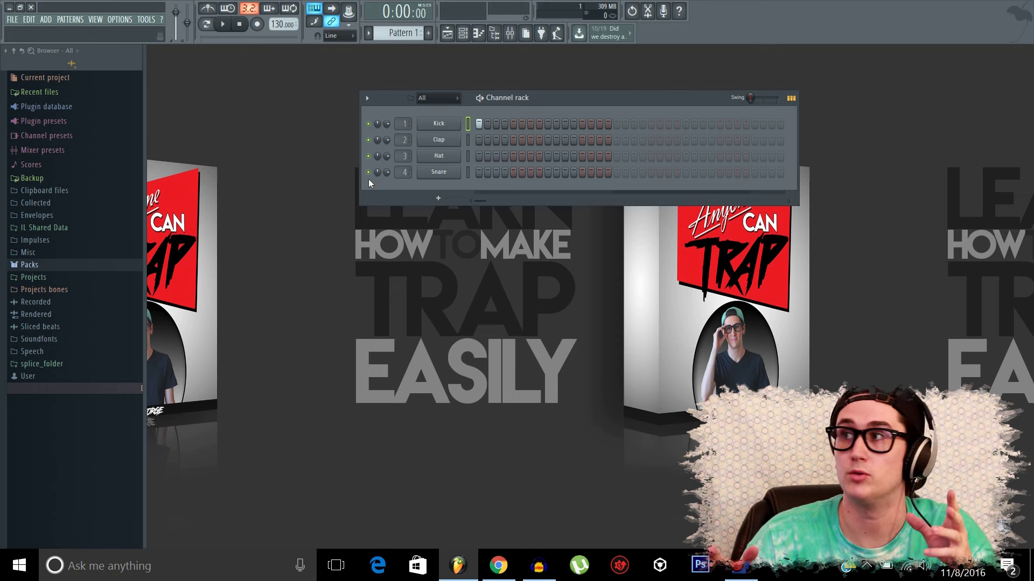
{"action": "key", "text": "F9"}
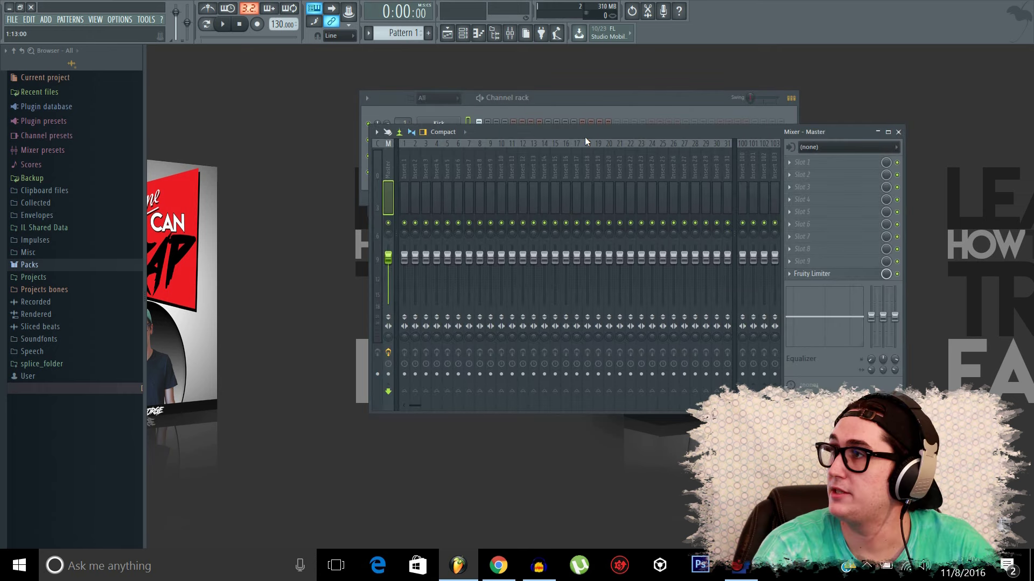
{"action": "left_click_drag", "start_coordinate": [584, 137], "coordinate": [649, 232]}
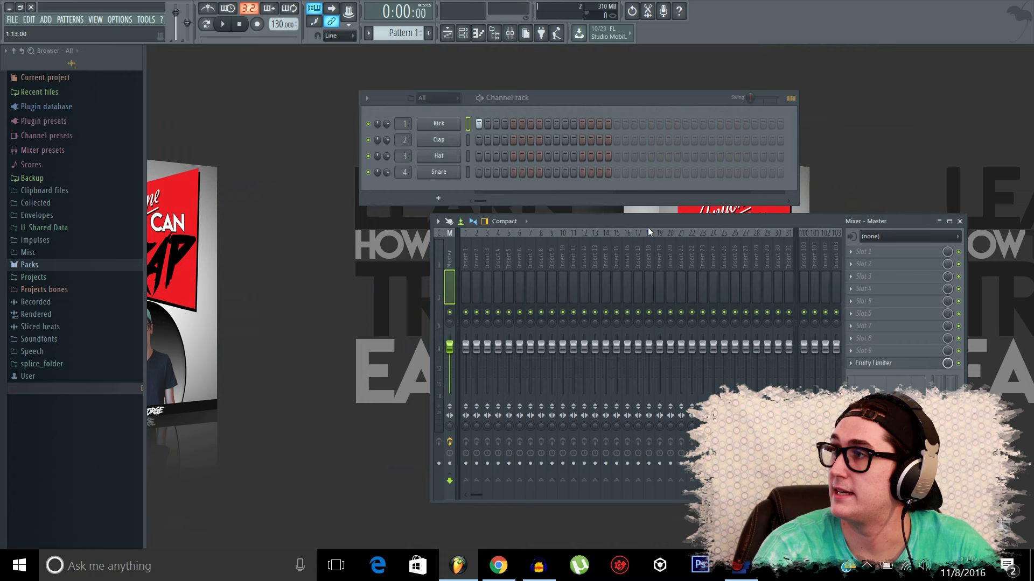
{"action": "left_click", "coordinate": [510, 36]}
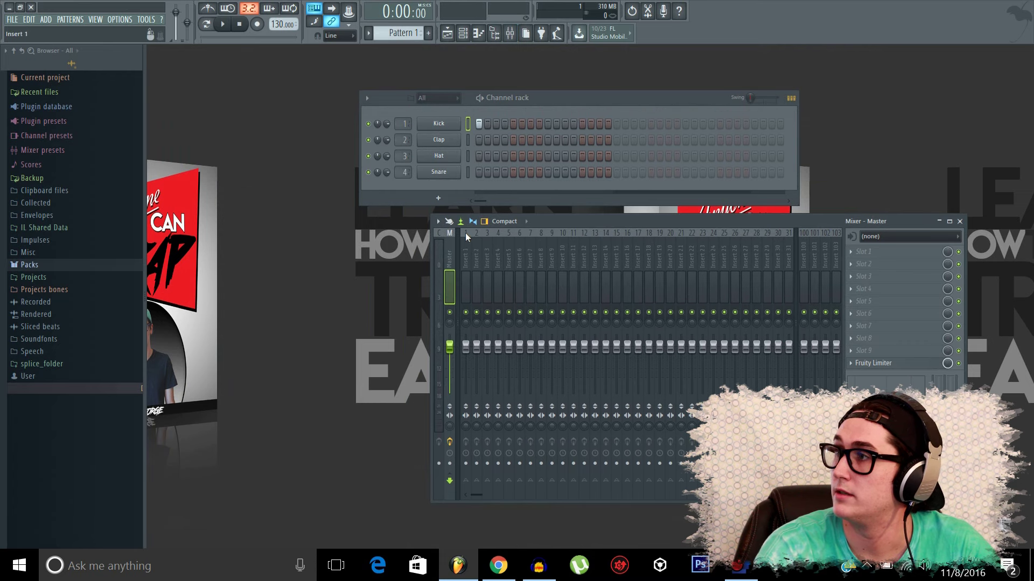
{"action": "key", "text": "F9"}
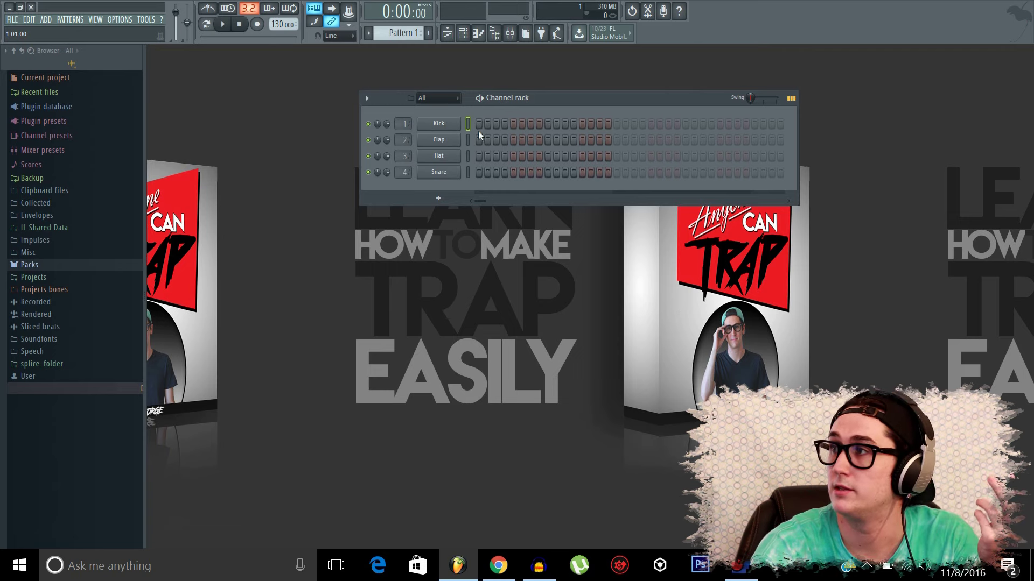
Turn on Kick steps 1 and 13 and Snare step 9
{"action": "left_click", "coordinate": [478, 124]}
{"action": "left_click", "coordinate": [547, 172]}
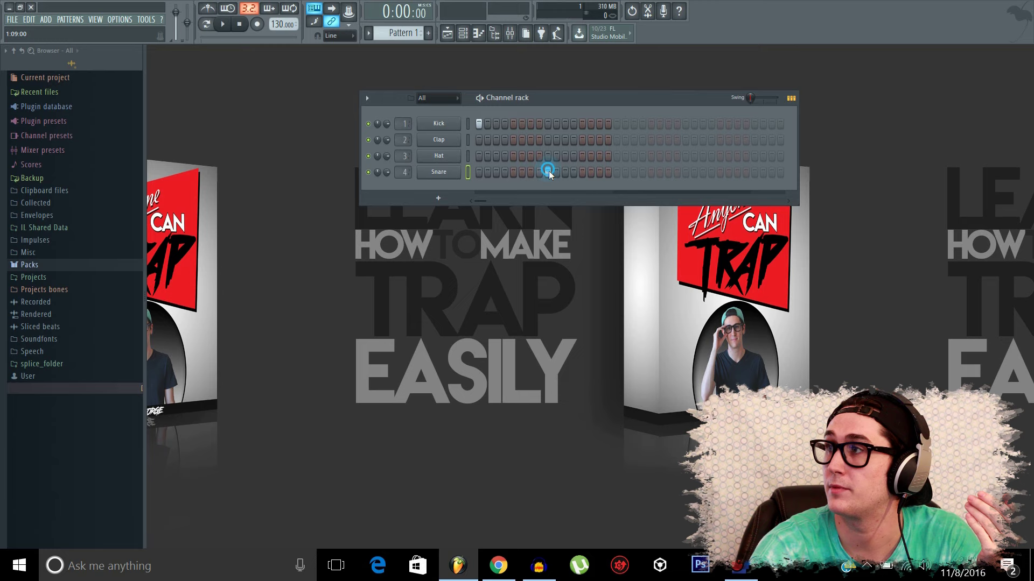
{"action": "left_click", "coordinate": [582, 123]}
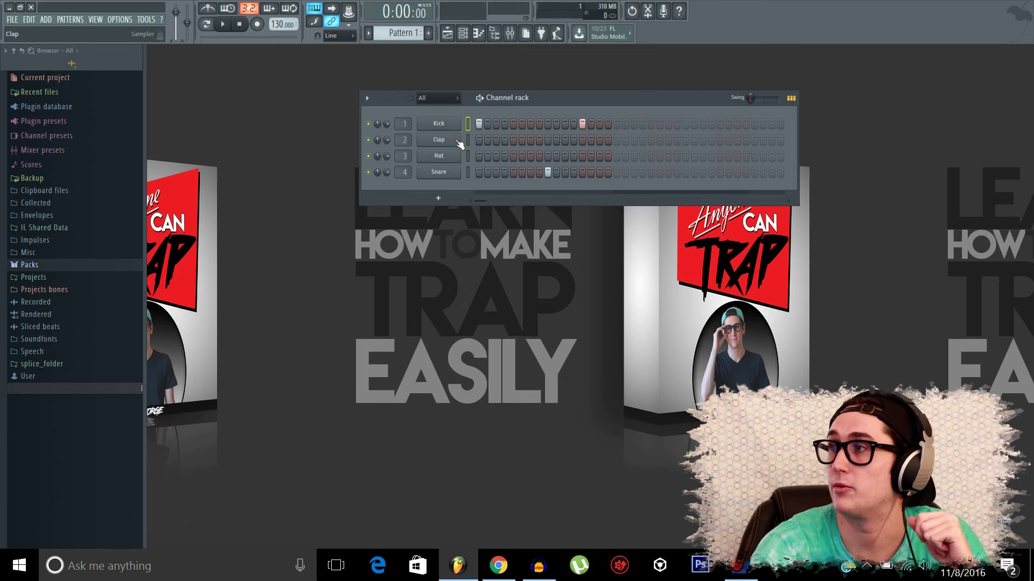
{"action": "left_click", "coordinate": [496, 155]}
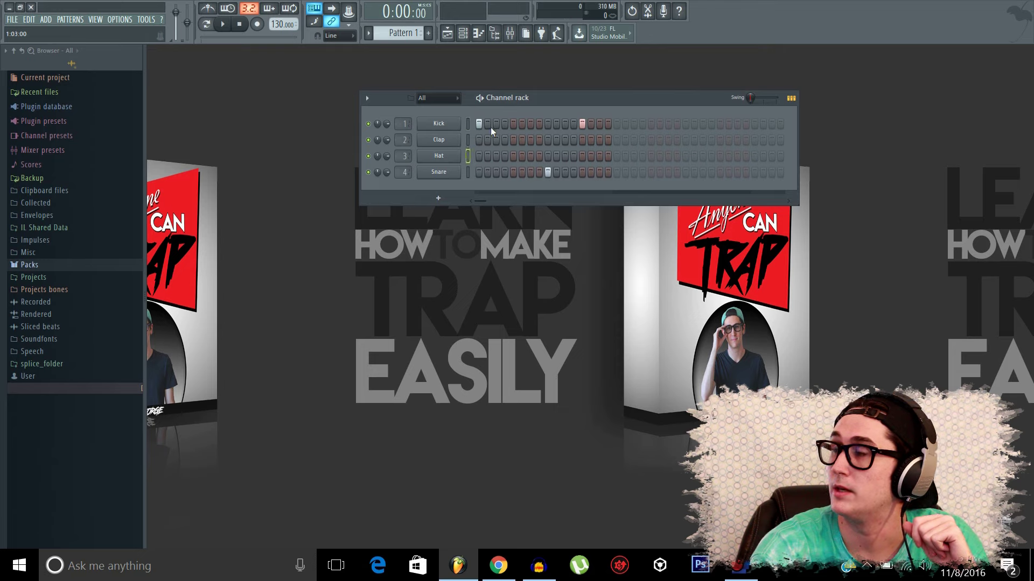
Fill the Hat row with a hit on every second step
{"action": "right_click", "coordinate": [442, 172]}
{"action": "right_click", "coordinate": [443, 159]}
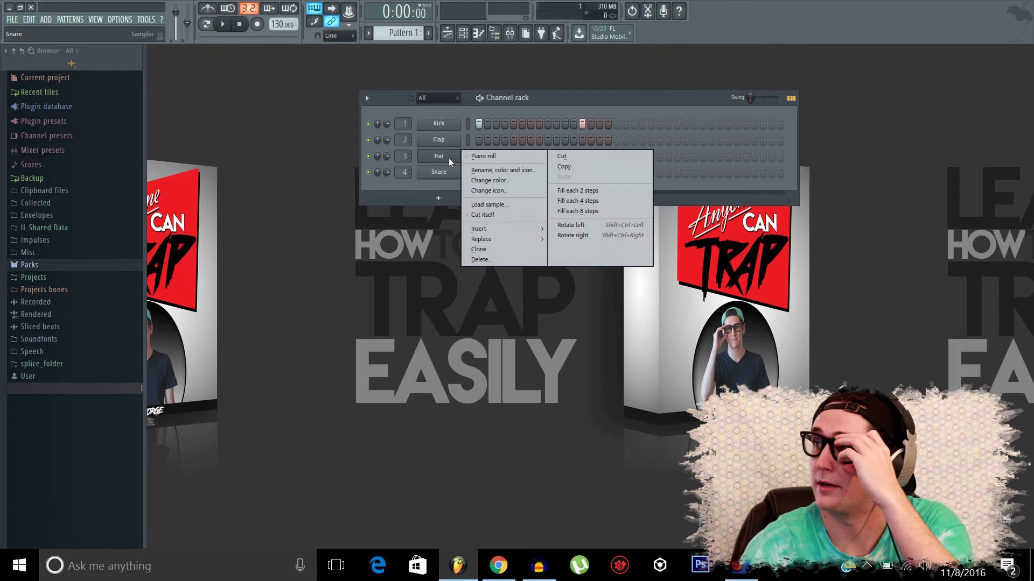
{"action": "left_click", "coordinate": [608, 192]}
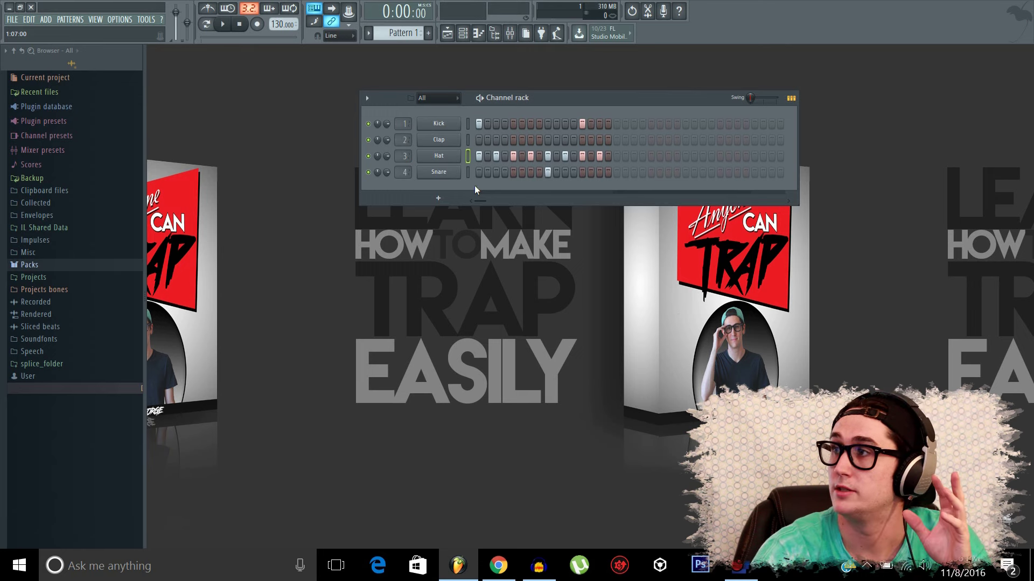
{"action": "right_click", "coordinate": [478, 156]}
{"action": "left_click", "coordinate": [479, 156]}
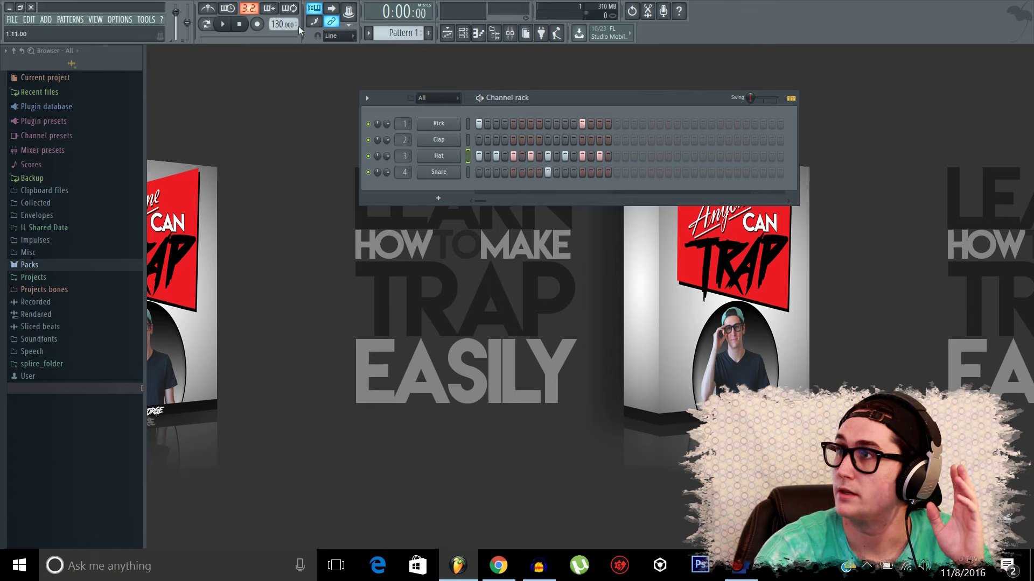
{"action": "left_click", "coordinate": [223, 24]}
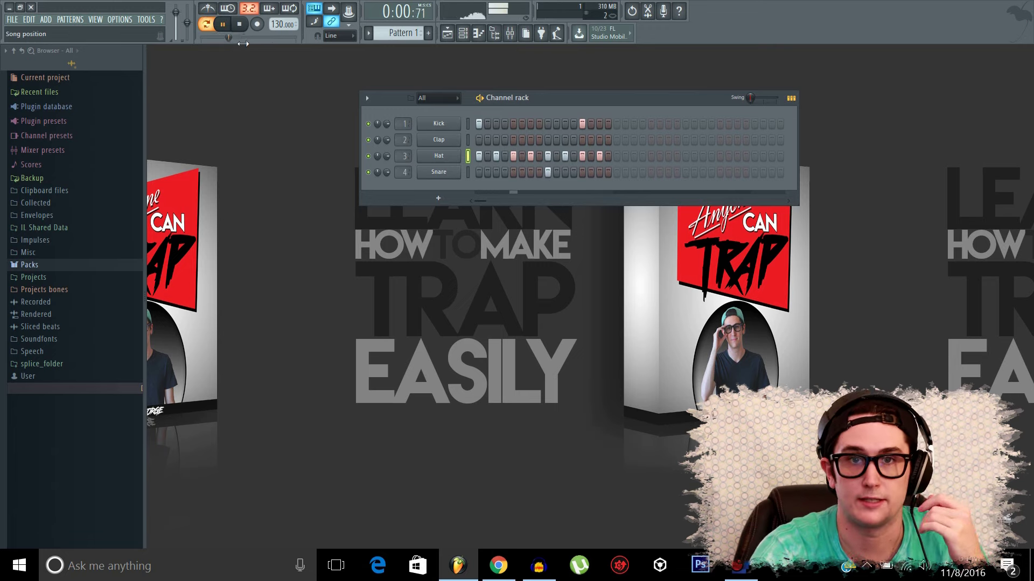
{"action": "left_click", "coordinate": [239, 24]}
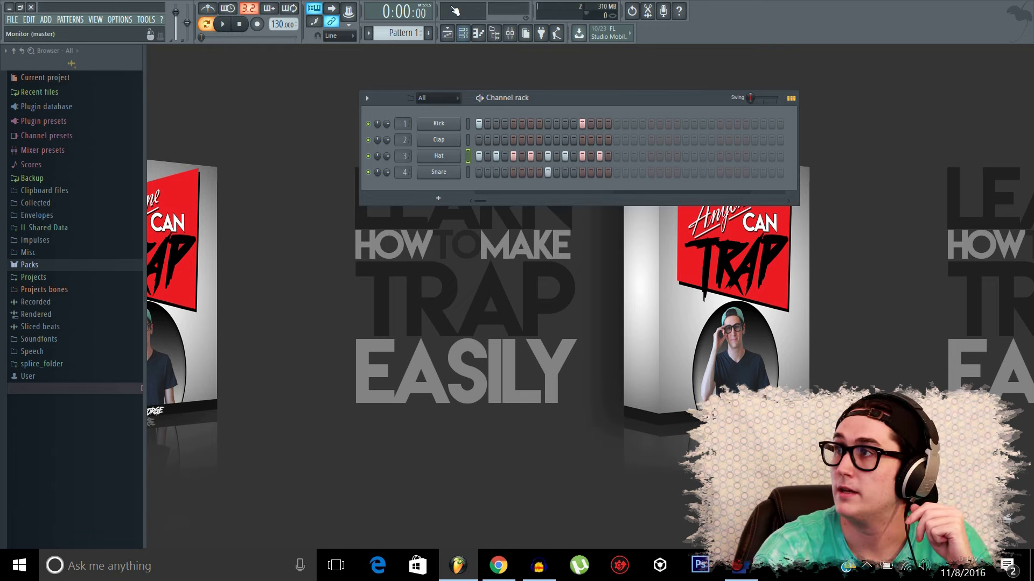
Show the Playlist maximized to fill the workspace and open its Pattern clip source list
{"action": "left_click", "coordinate": [452, 38]}
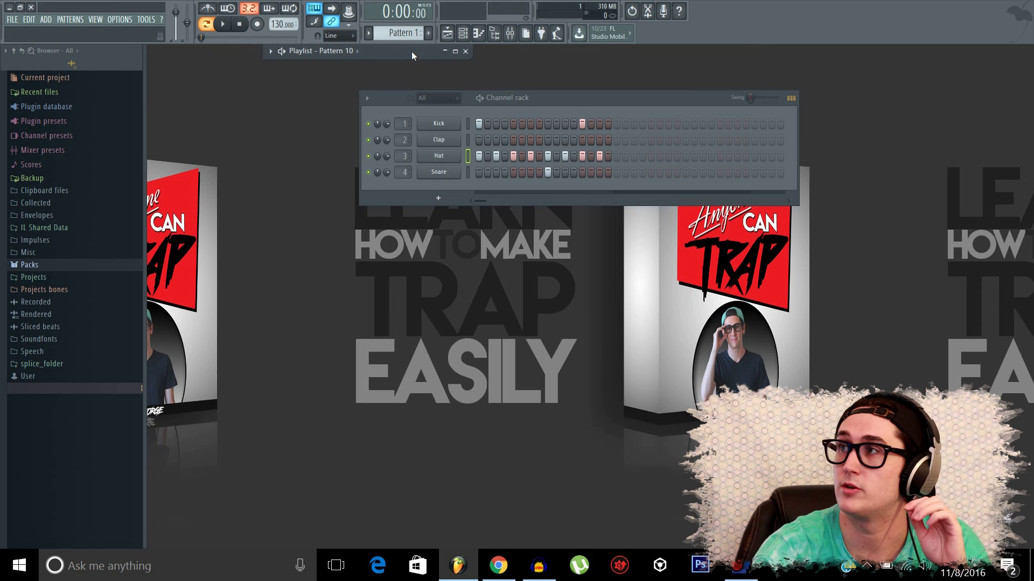
{"action": "left_click", "coordinate": [456, 52]}
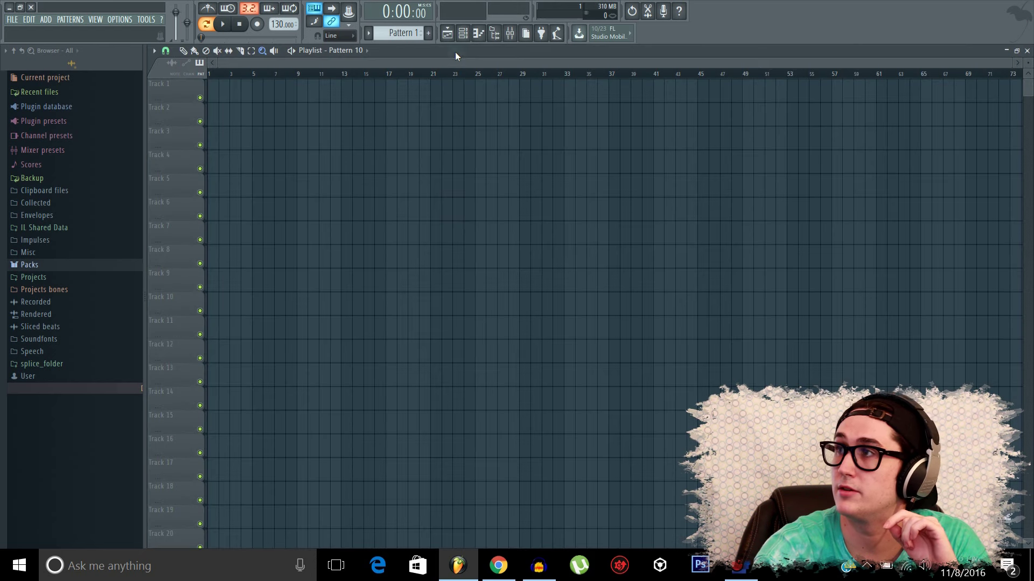
{"action": "double_click", "coordinate": [616, 50]}
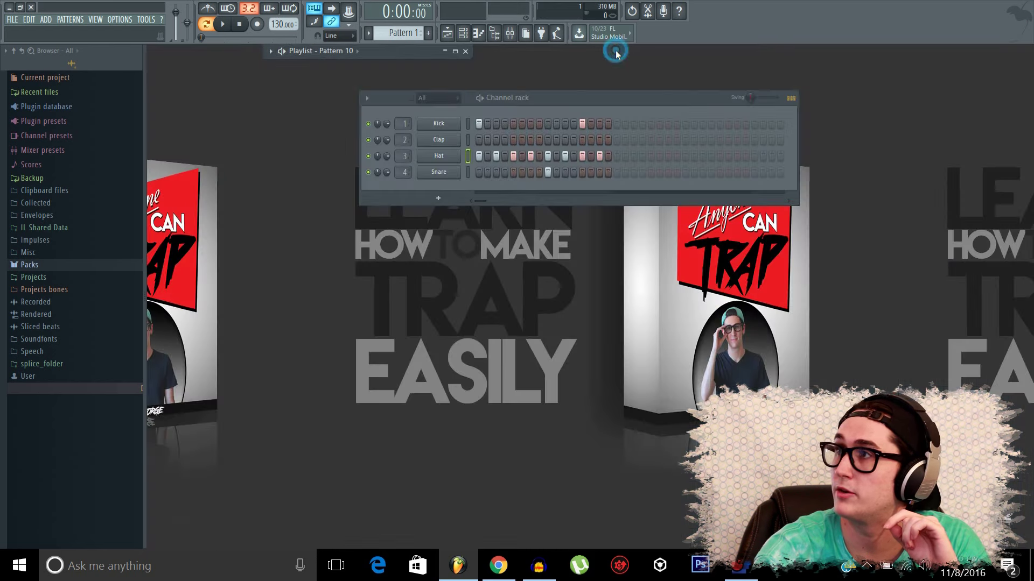
{"action": "double_click", "coordinate": [393, 52]}
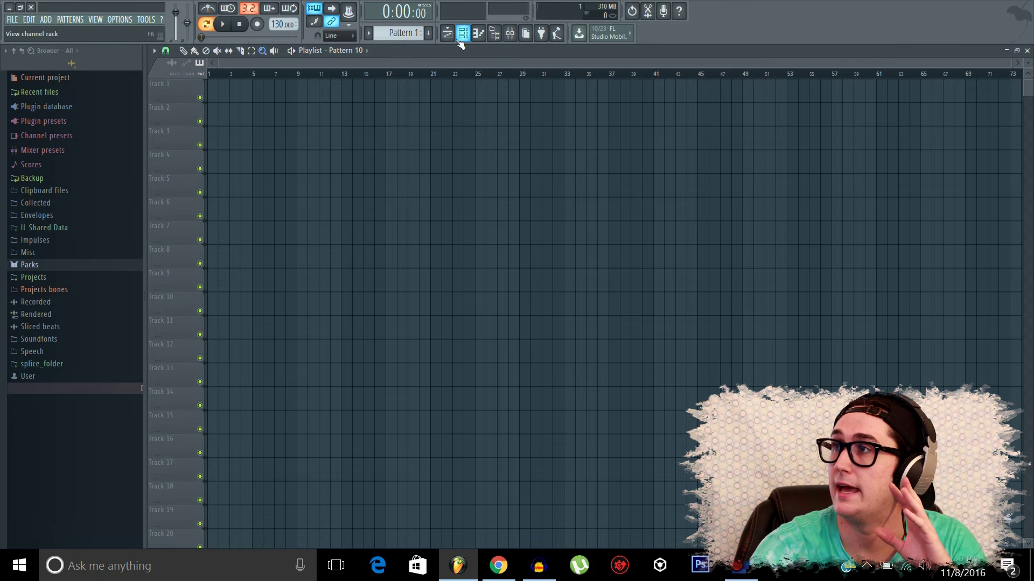
{"action": "left_click", "coordinate": [359, 50]}
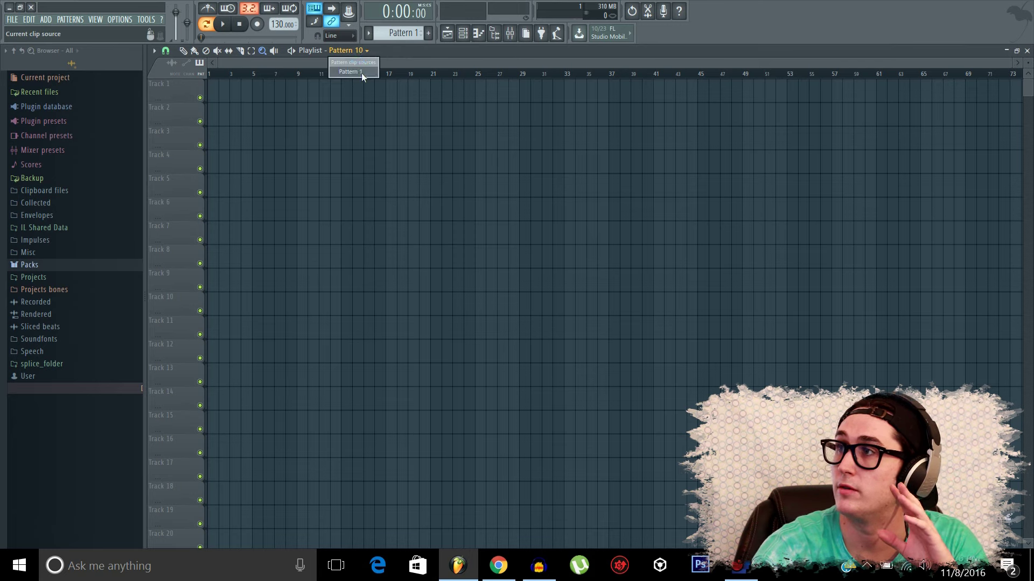
Set Pattern 1 as the Playlist's clip source
{"action": "left_click", "coordinate": [360, 72]}
{"action": "left_click", "coordinate": [463, 35]}
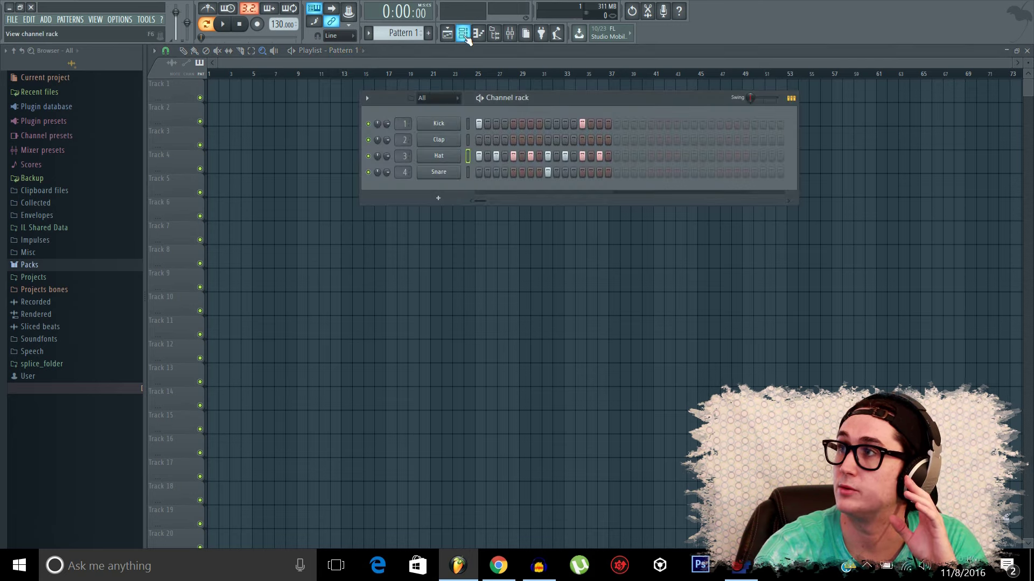
{"action": "left_click", "coordinate": [463, 34]}
{"action": "left_click", "coordinate": [361, 50]}
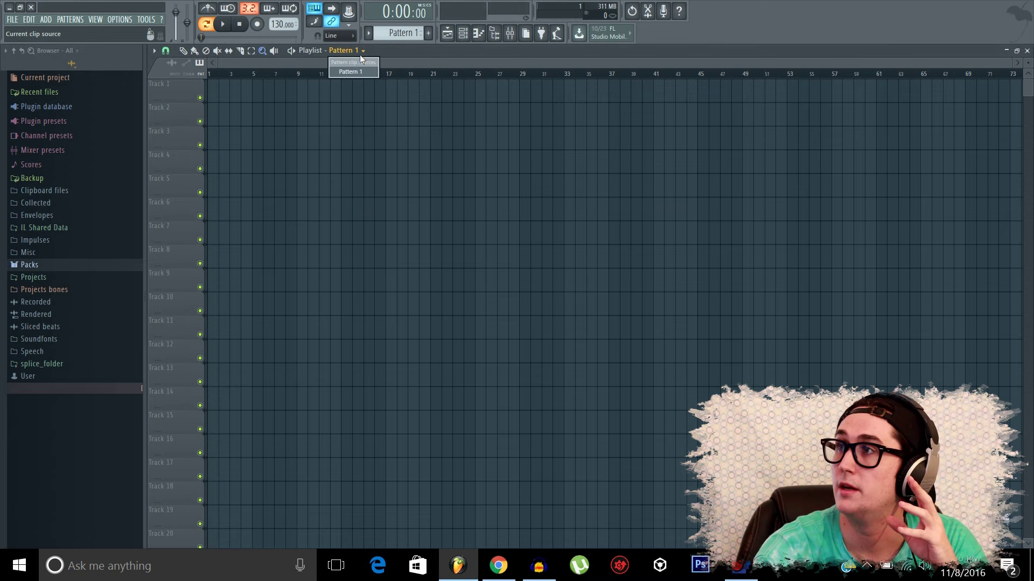
{"action": "left_click", "coordinate": [350, 72]}
{"action": "scroll", "coordinate": [240, 97], "scroll_direction": "up", "scroll_amount": 10}
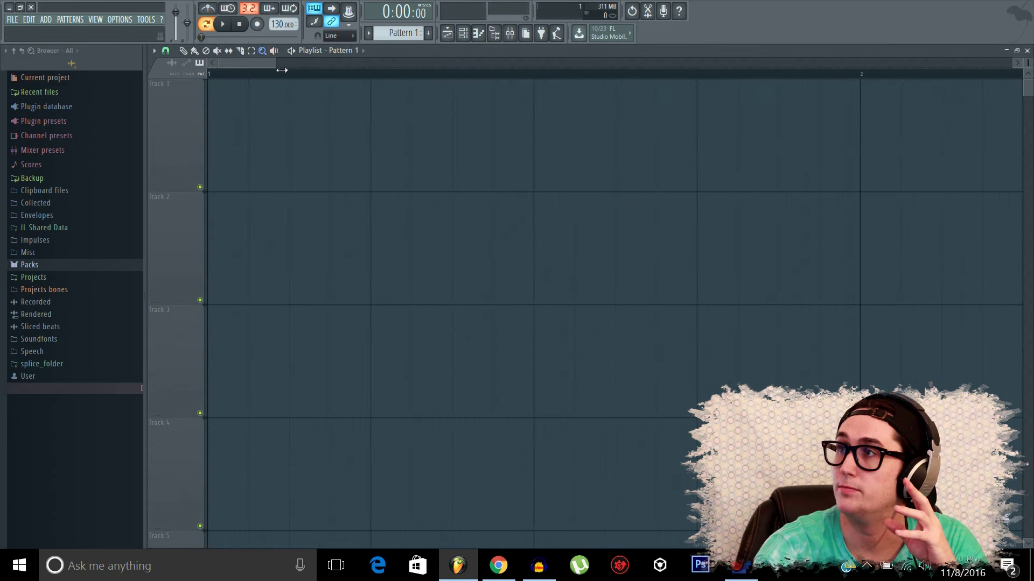
{"action": "left_click_drag", "start_coordinate": [281, 70], "coordinate": [785, 102]}
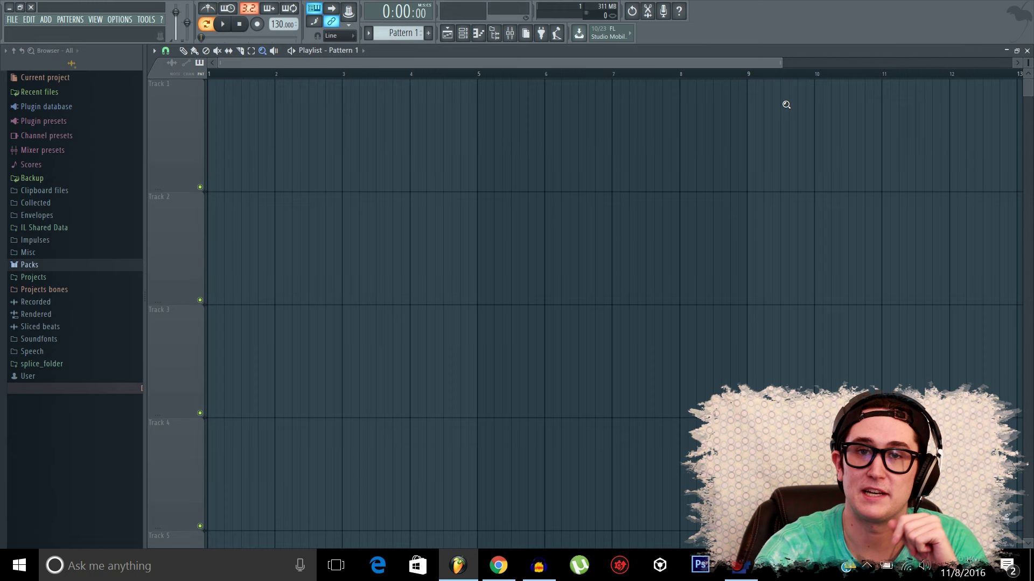
Draw a Pattern 1 clip at bar 1 of Track 1 and zoom out to show tracks 1–24
{"action": "left_click", "coordinate": [183, 51]}
{"action": "left_click", "coordinate": [330, 141]}
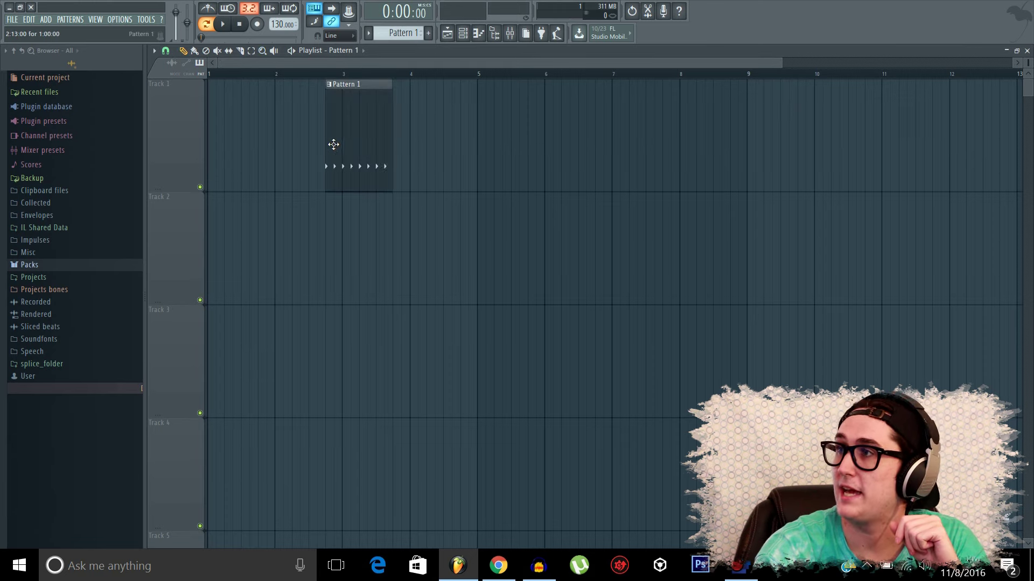
{"action": "left_click_drag", "start_coordinate": [356, 162], "coordinate": [138, 170]}
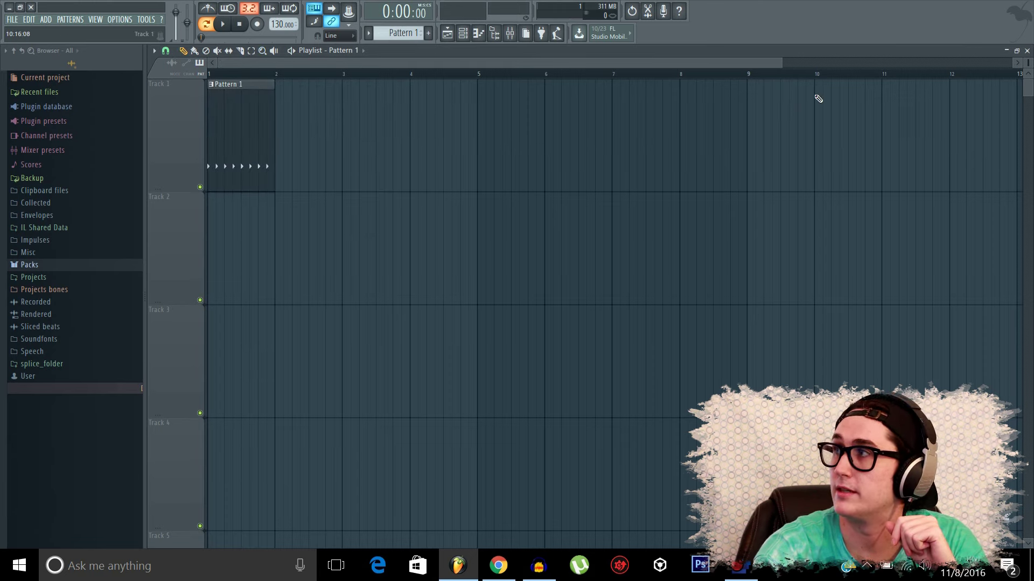
{"action": "left_click", "coordinate": [783, 63]}
{"action": "left_click_drag", "start_coordinate": [784, 63], "coordinate": [872, 92]}
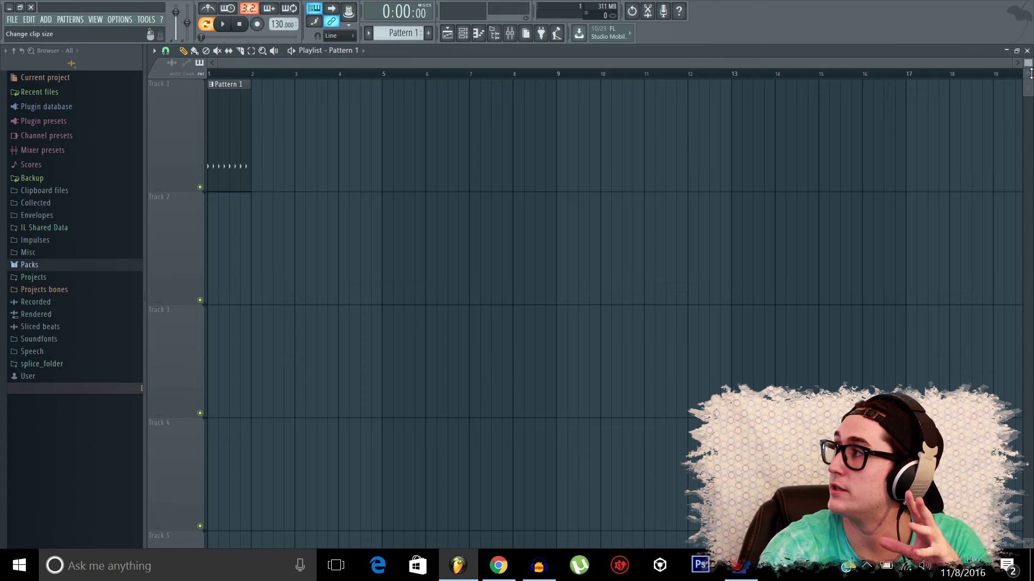
{"action": "left_click_drag", "start_coordinate": [1030, 74], "coordinate": [1030, 74]}
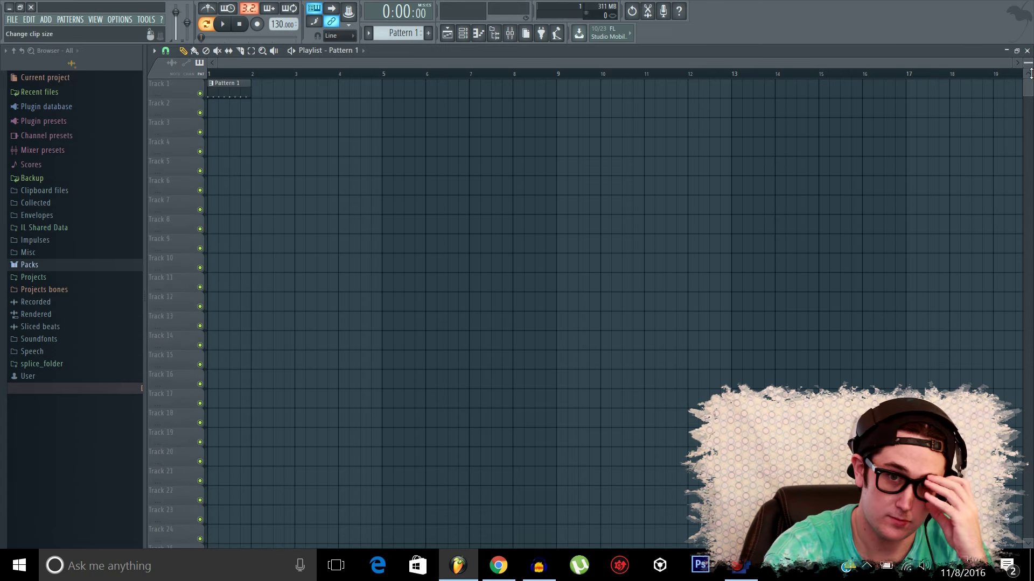
{"action": "scroll", "coordinate": [260, 133], "scroll_direction": "up", "scroll_amount": 5}
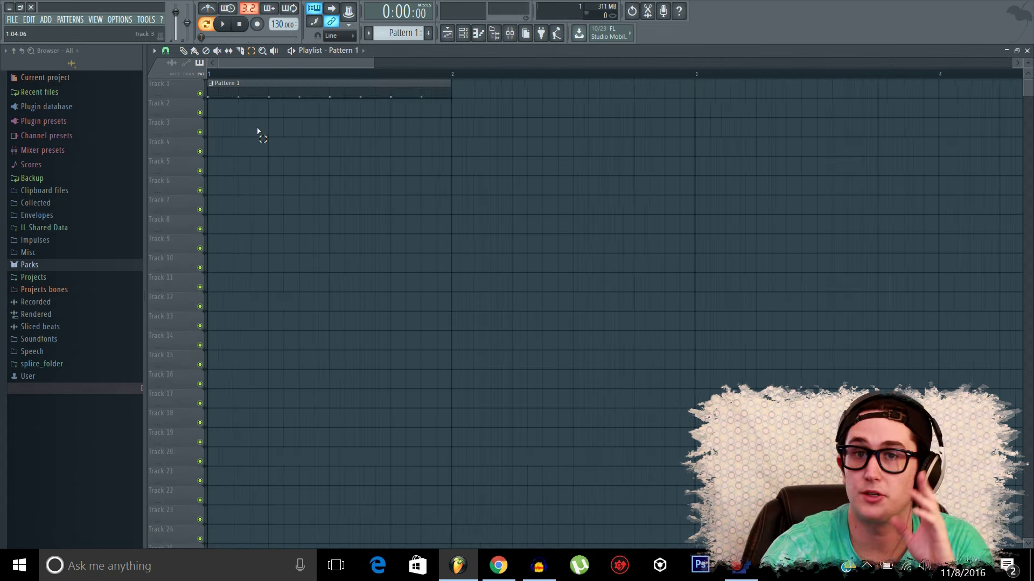
Toggle the Channel rack with F6 and select bars 1 to 2 on the ruler
{"action": "left_click", "coordinate": [479, 33]}
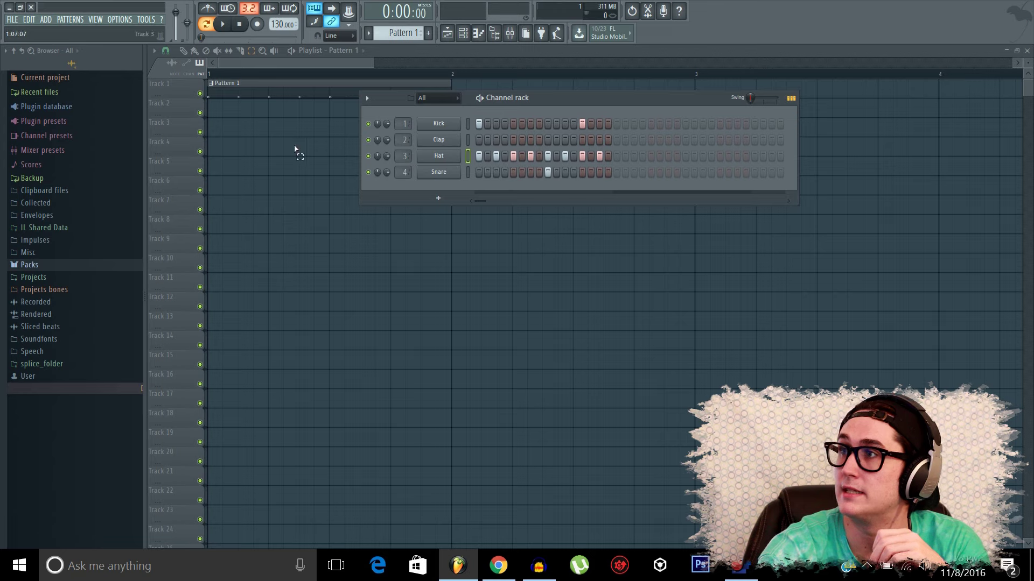
{"action": "key", "text": "F6"}
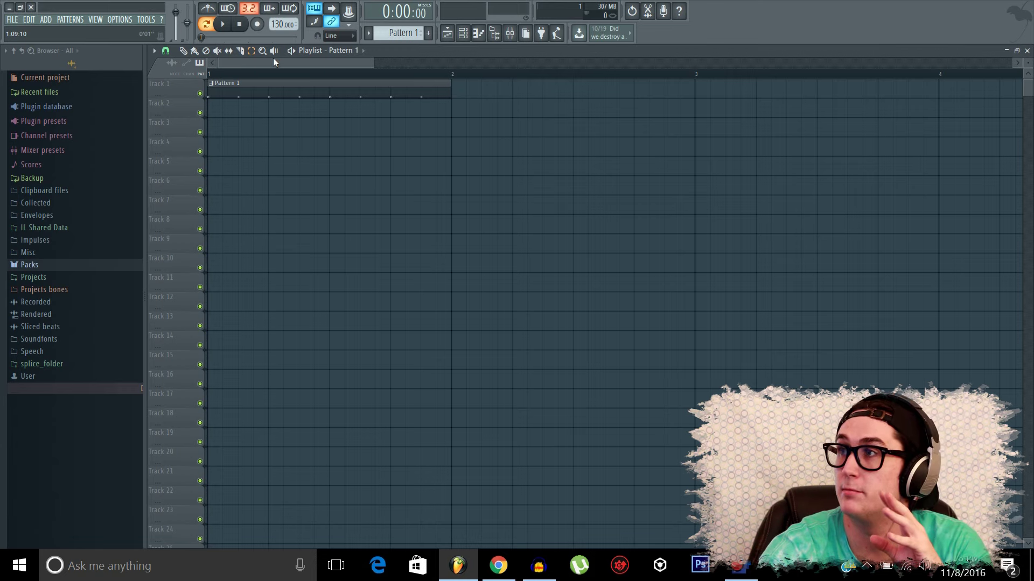
{"action": "left_click_drag", "start_coordinate": [448, 76], "coordinate": [204, 92]}
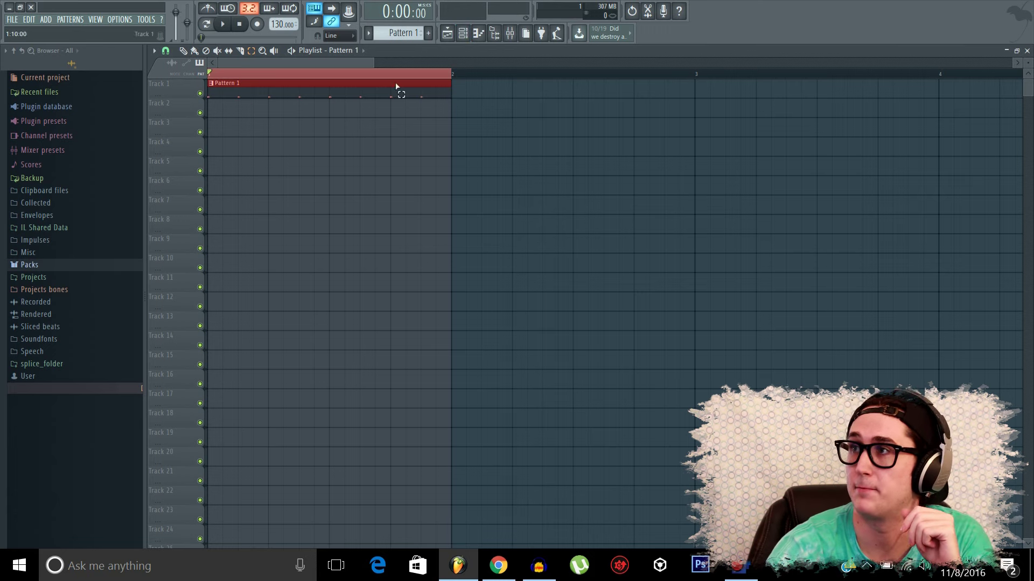
Bring the Playlist forward and mark a time selection from bar 1 to bar 9
{"action": "left_click", "coordinate": [477, 34]}
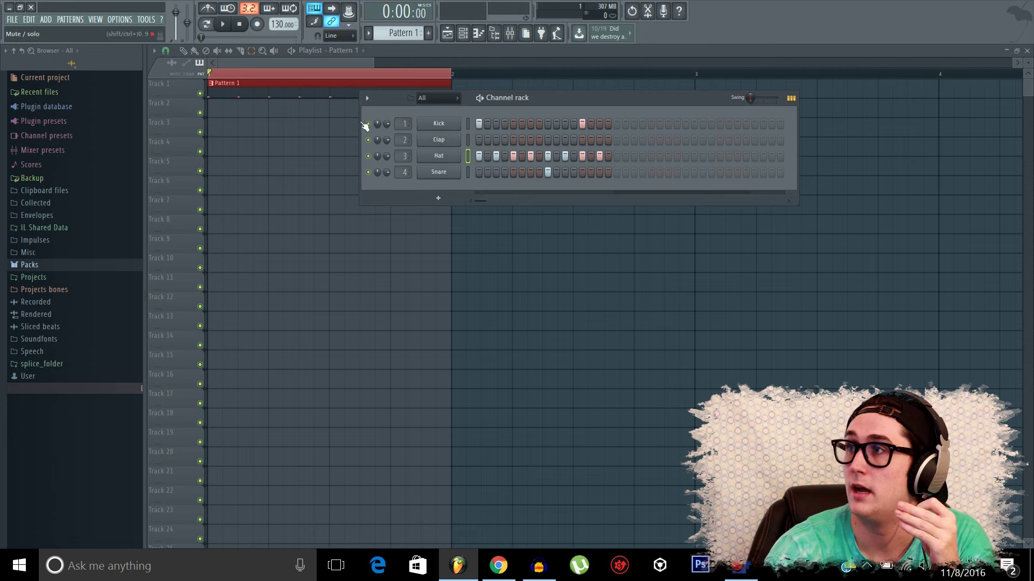
{"action": "left_click", "coordinate": [359, 61]}
{"action": "left_click_drag", "start_coordinate": [379, 66], "coordinate": [757, 65]}
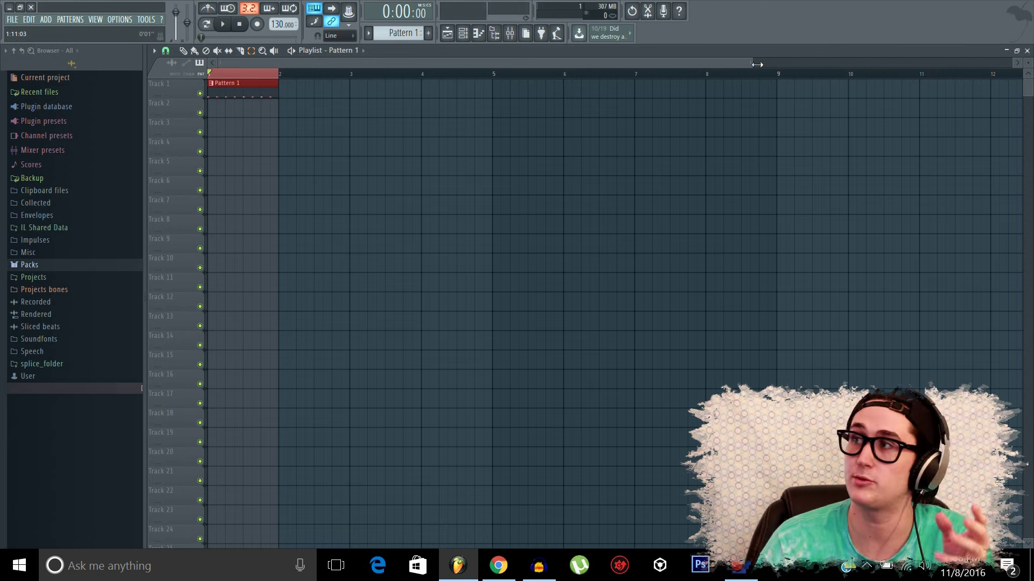
{"action": "left_click", "coordinate": [262, 50]}
{"action": "mouse_move", "coordinate": [776, 76]}
{"action": "left_mouse_down"}
{"action": "mouse_move", "coordinate": [750, 92]}
{"action": "mouse_move", "coordinate": [157, 102]}
{"action": "left_mouse_up"}
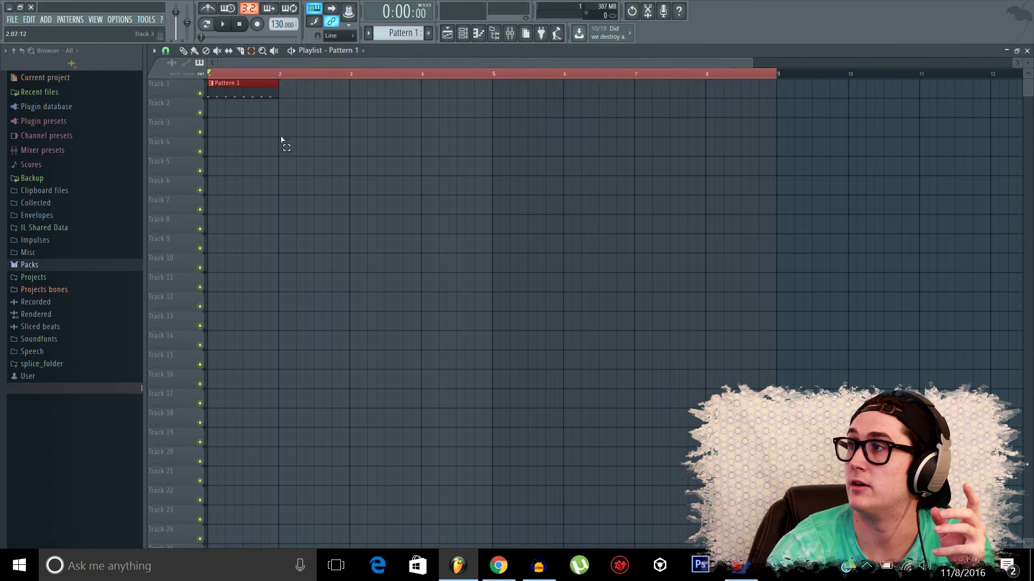
Draw Pattern 1 clips on Tracks 3 and 4, moving the Track 3 clip to bar 1
{"action": "left_click", "coordinate": [783, 208]}
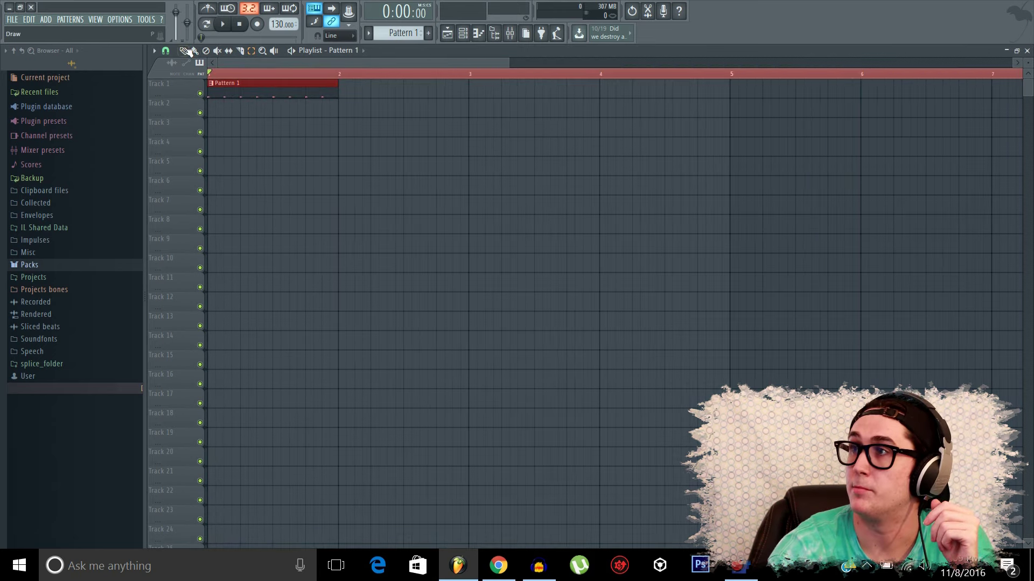
{"action": "left_click", "coordinate": [185, 50]}
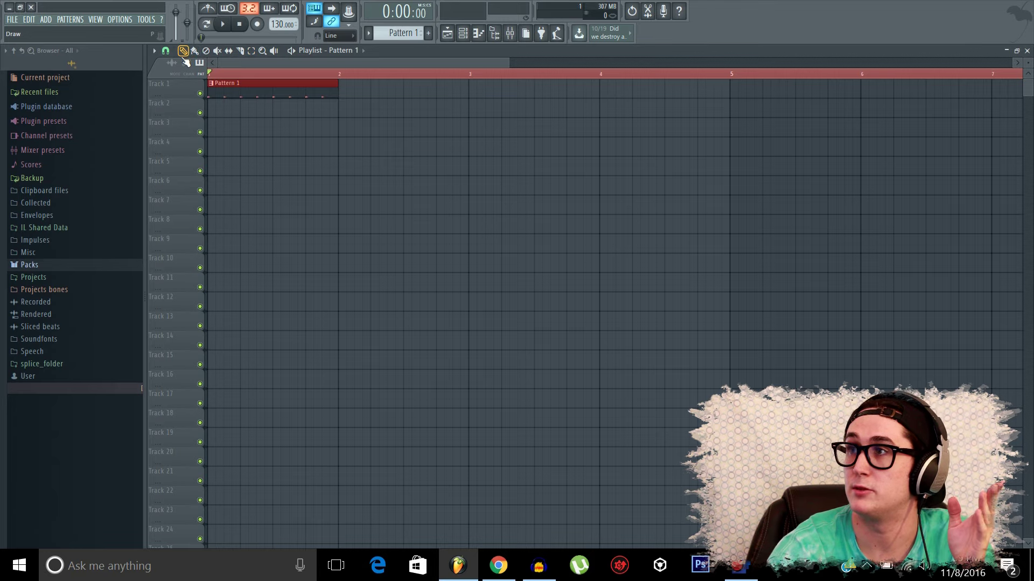
{"action": "left_click", "coordinate": [280, 145]}
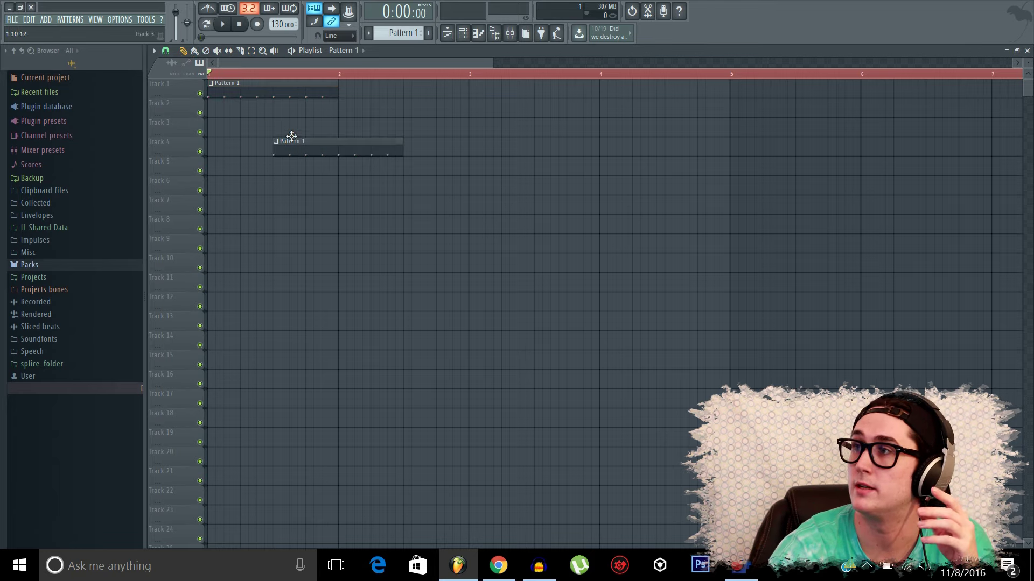
{"action": "left_click", "coordinate": [291, 133]}
{"action": "left_click_drag", "start_coordinate": [291, 134], "coordinate": [202, 134]}
{"action": "left_click", "coordinate": [225, 167]}
{"action": "left_click_drag", "start_coordinate": [225, 167], "coordinate": [337, 224]}
Delete a stray clip and add a Pattern 1 clip on Track 3 at bar 2
{"action": "right_click", "coordinate": [350, 148]}
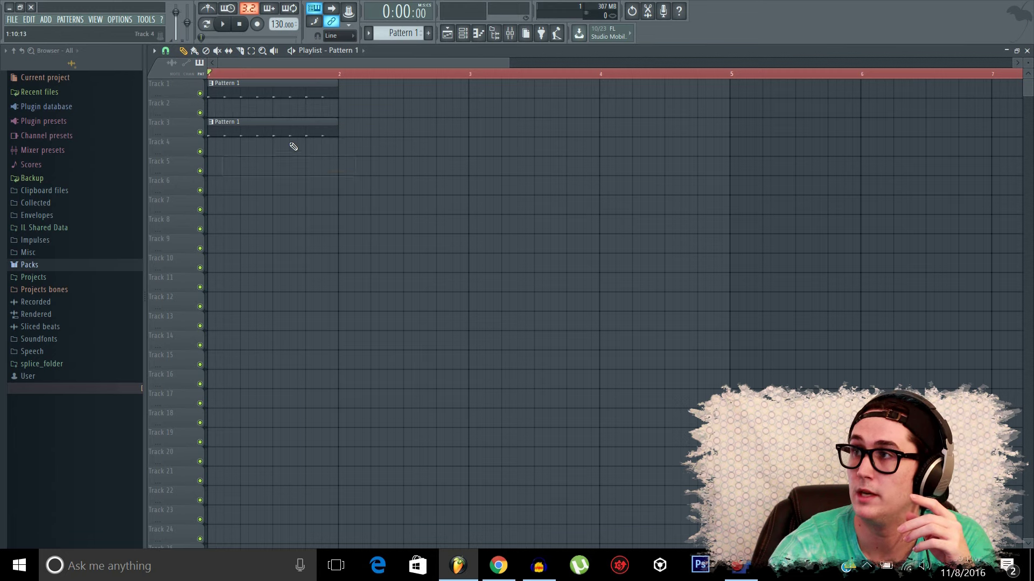
{"action": "left_click", "coordinate": [320, 131]}
{"action": "left_click", "coordinate": [353, 130]}
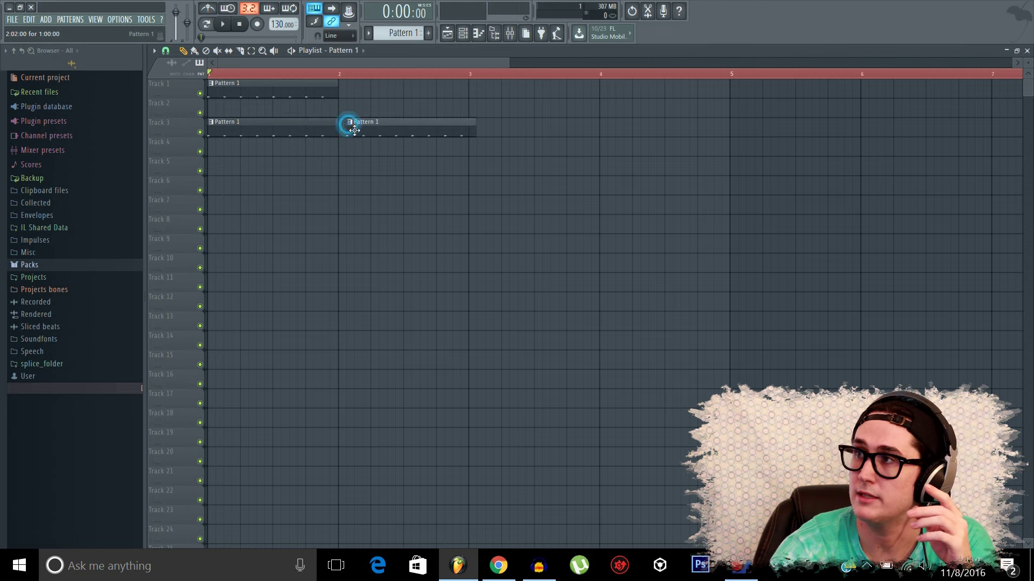
{"action": "left_click_drag", "start_coordinate": [354, 130], "coordinate": [371, 143]}
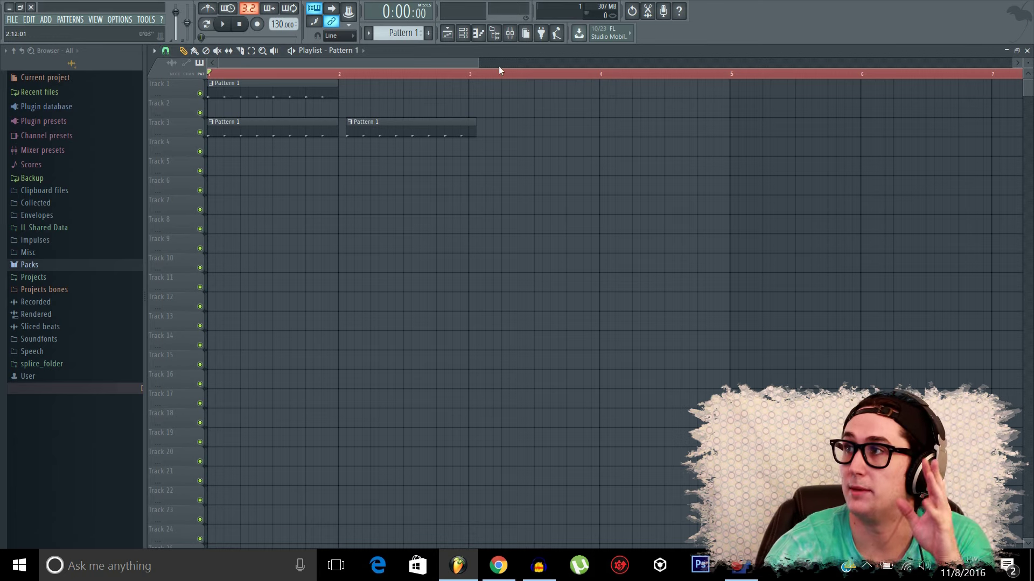
{"action": "left_click_drag", "start_coordinate": [479, 63], "coordinate": [356, 63]}
With snap at 1/4 beat, add a Track 4 clip, then delete the extra clips on Tracks 3 and 4
{"action": "left_click", "coordinate": [167, 51]}
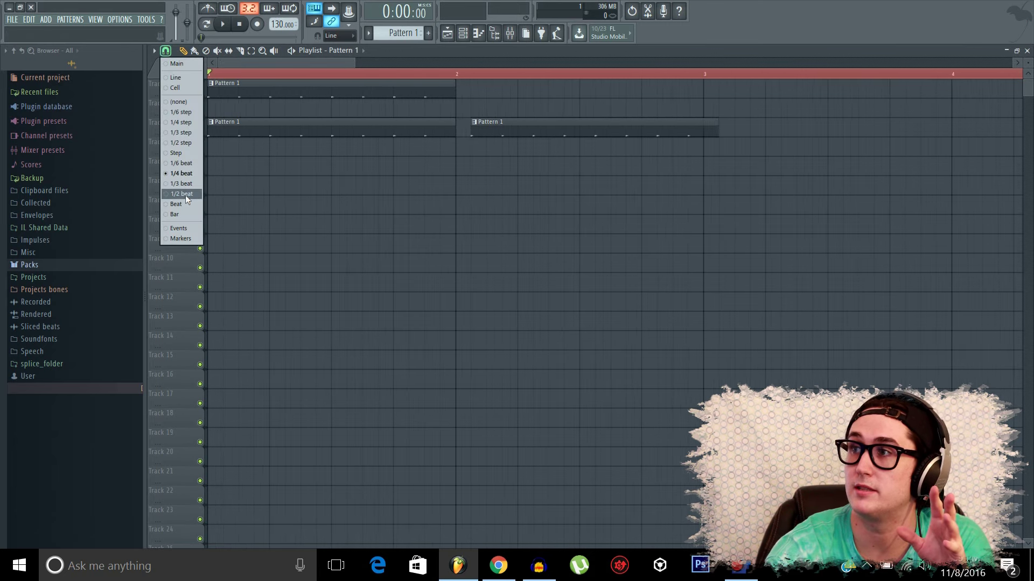
{"action": "left_click", "coordinate": [193, 176]}
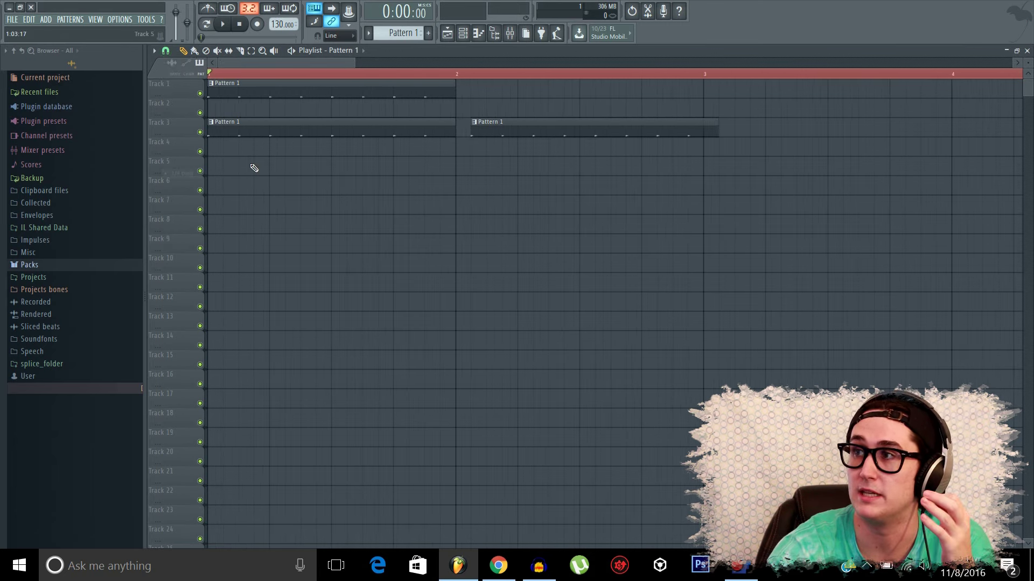
{"action": "left_click_drag", "start_coordinate": [218, 151], "coordinate": [300, 157]}
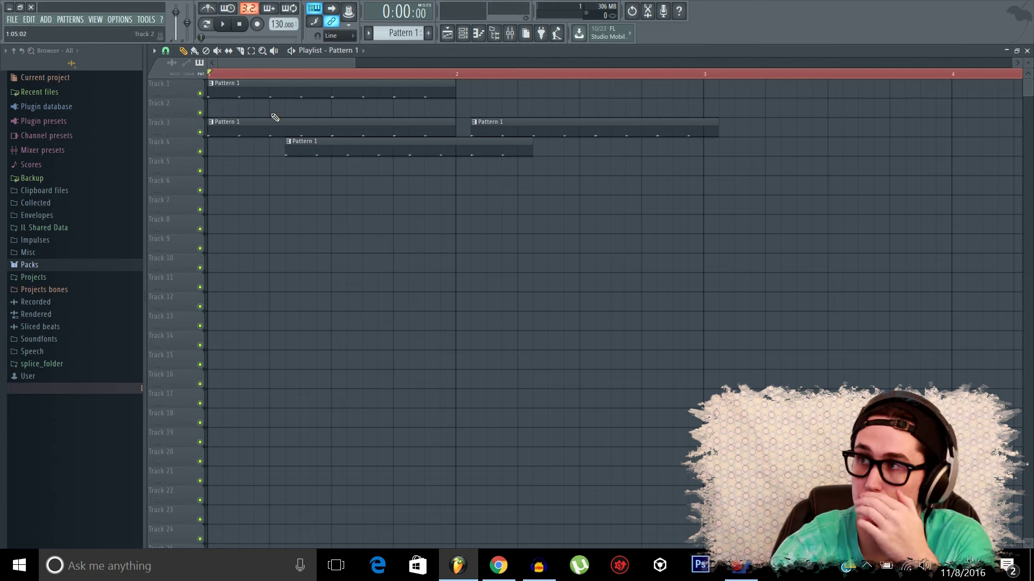
{"action": "right_click", "coordinate": [423, 148]}
{"action": "right_click", "coordinate": [409, 126]}
Delete the Pattern 1 clips on Tracks 3 and 1, then paint Pattern 1 clips across bars 1–3 of Track 2
{"action": "right_click", "coordinate": [477, 127]}
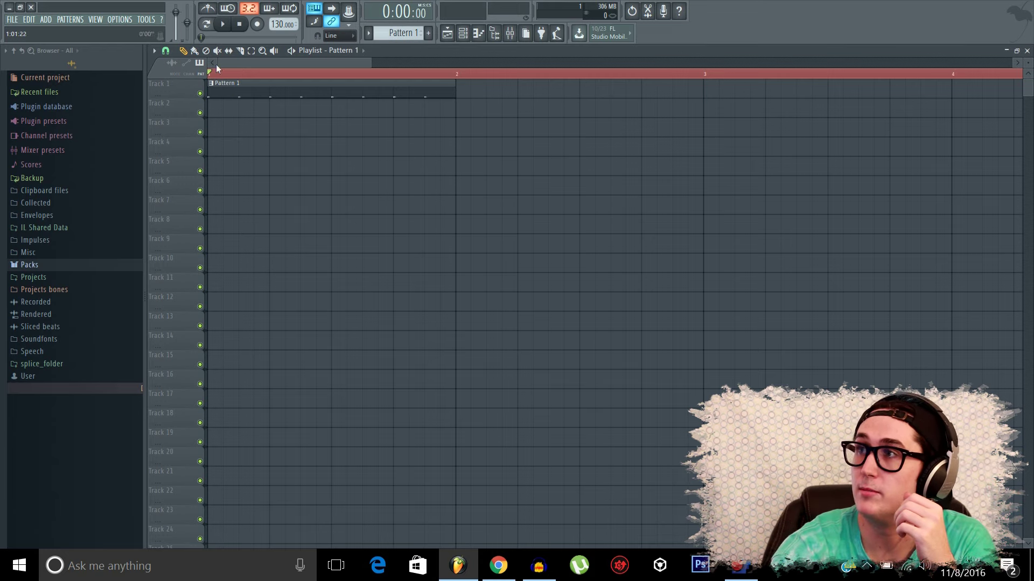
{"action": "right_click", "coordinate": [221, 90]}
{"action": "left_click", "coordinate": [195, 50]}
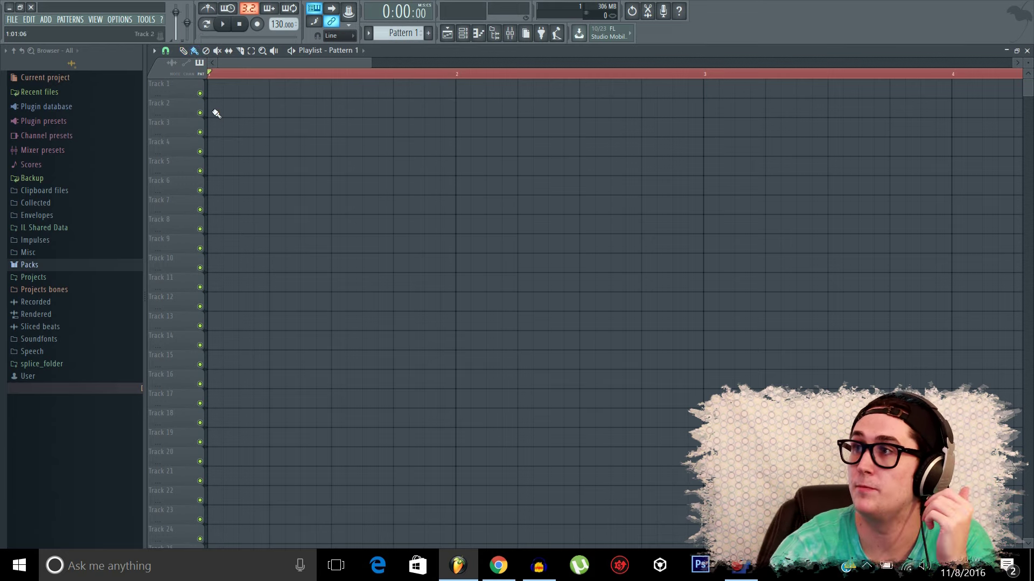
{"action": "mouse_move", "coordinate": [213, 118]}
{"action": "left_mouse_down"}
{"action": "mouse_move", "coordinate": [475, 110]}
{"action": "mouse_move", "coordinate": [794, 138]}
{"action": "left_mouse_up"}
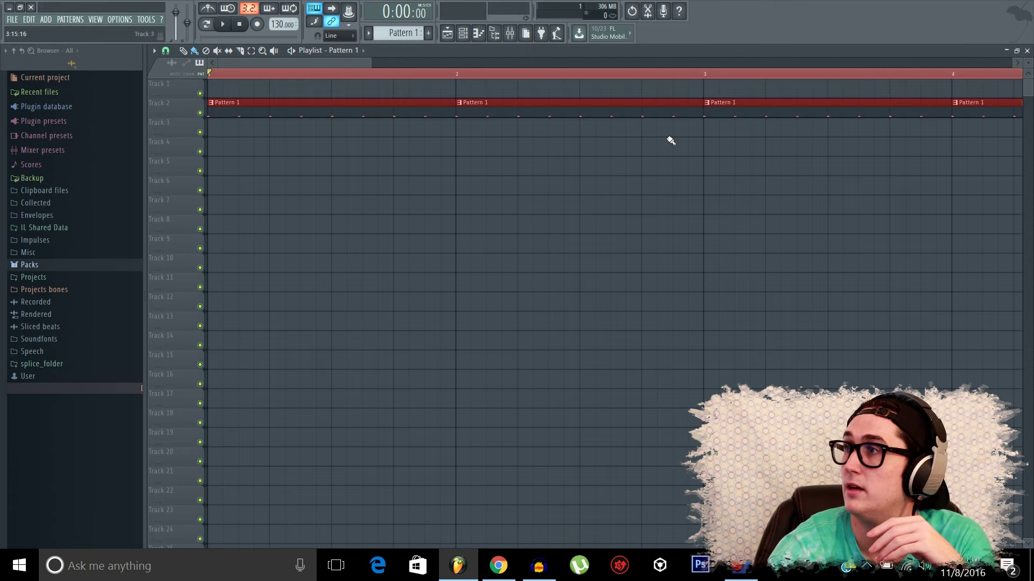
Place two one-bar Pattern 1 clips on Track 6 and adjust the playlist view
{"action": "left_click_drag", "start_coordinate": [295, 60], "coordinate": [399, 93]}
{"action": "scroll", "coordinate": [399, 93], "scroll_direction": "right", "scroll_amount": 3}
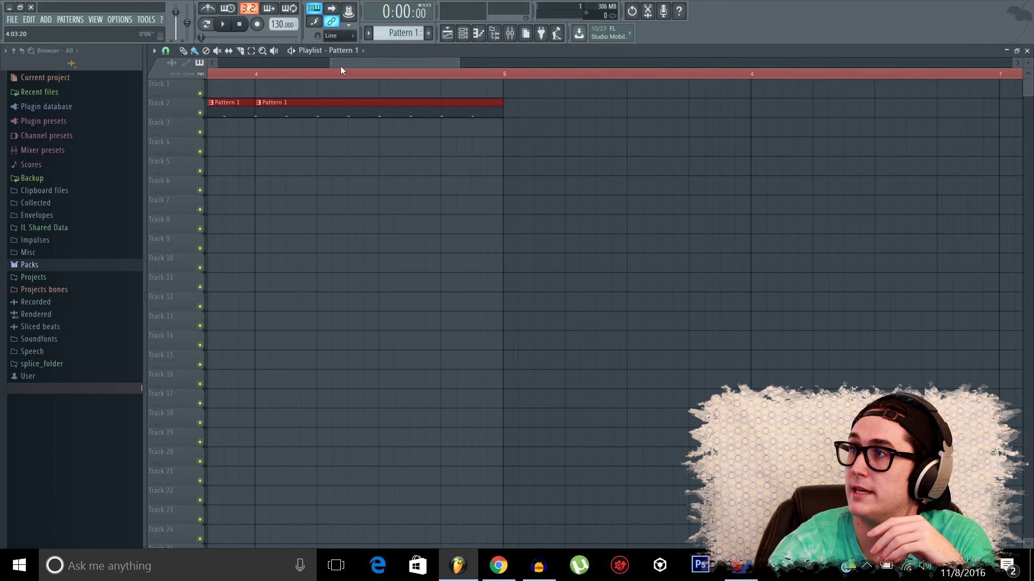
{"action": "left_click", "coordinate": [409, 185]}
{"action": "left_click", "coordinate": [689, 183]}
{"action": "left_click", "coordinate": [364, 65]}
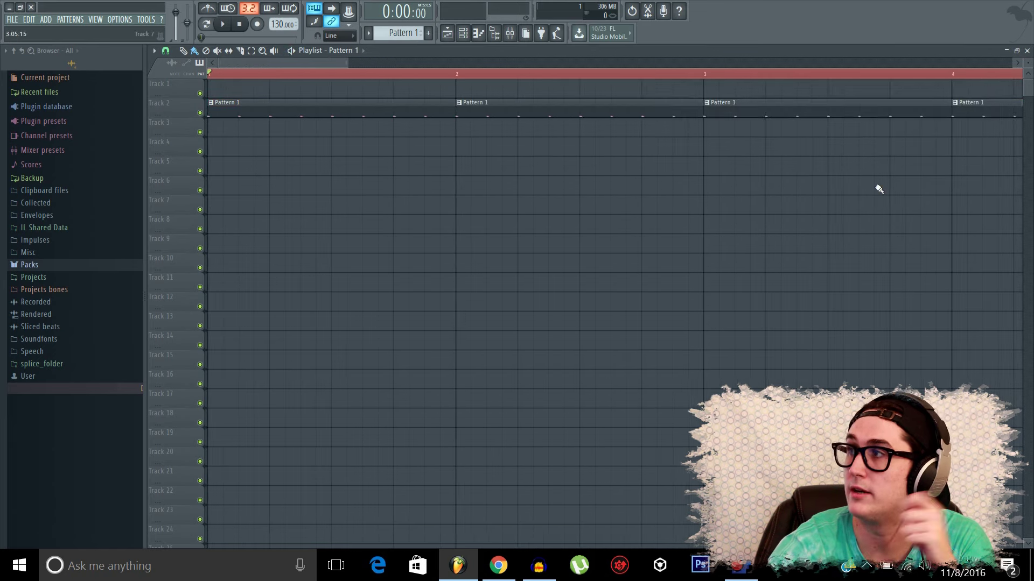
{"action": "left_click_drag", "start_coordinate": [352, 66], "coordinate": [245, 63]}
{"action": "left_click_drag", "start_coordinate": [356, 69], "coordinate": [439, 69]}
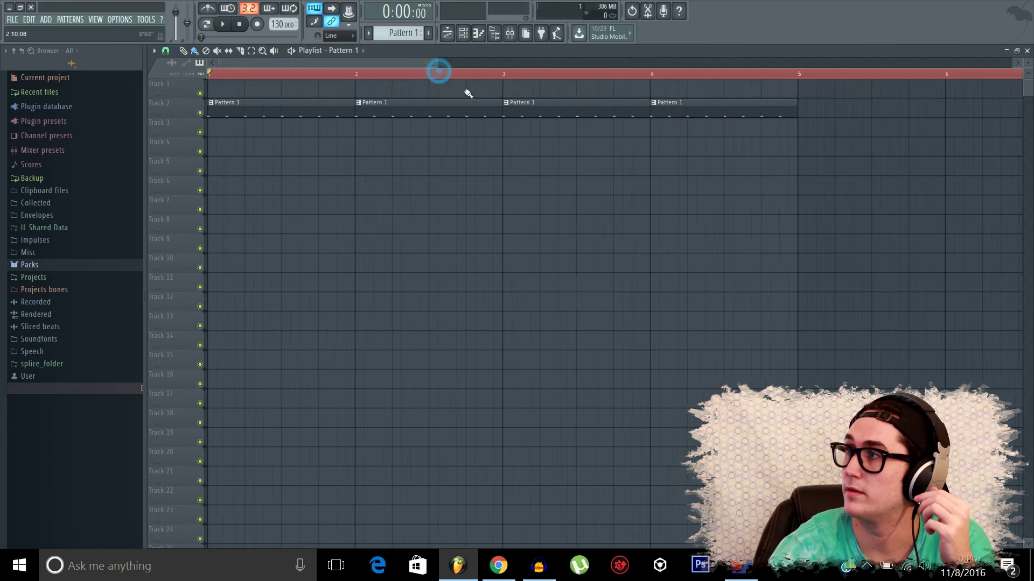
Delete the four Pattern 1 clips painted along Track 2
{"action": "right_click", "coordinate": [539, 106]}
{"action": "right_click", "coordinate": [688, 105]}
{"action": "right_click", "coordinate": [388, 106]}
{"action": "right_click", "coordinate": [242, 106]}
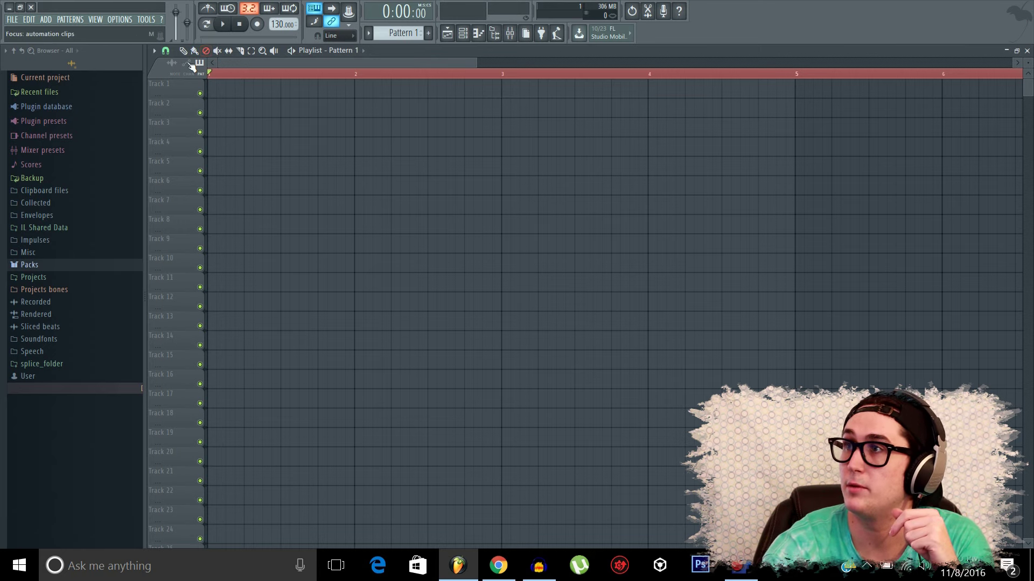
Place a Pattern 1 clip near bar 1 of Track 2, then remove it with the Delete tool
{"action": "left_click", "coordinate": [237, 108]}
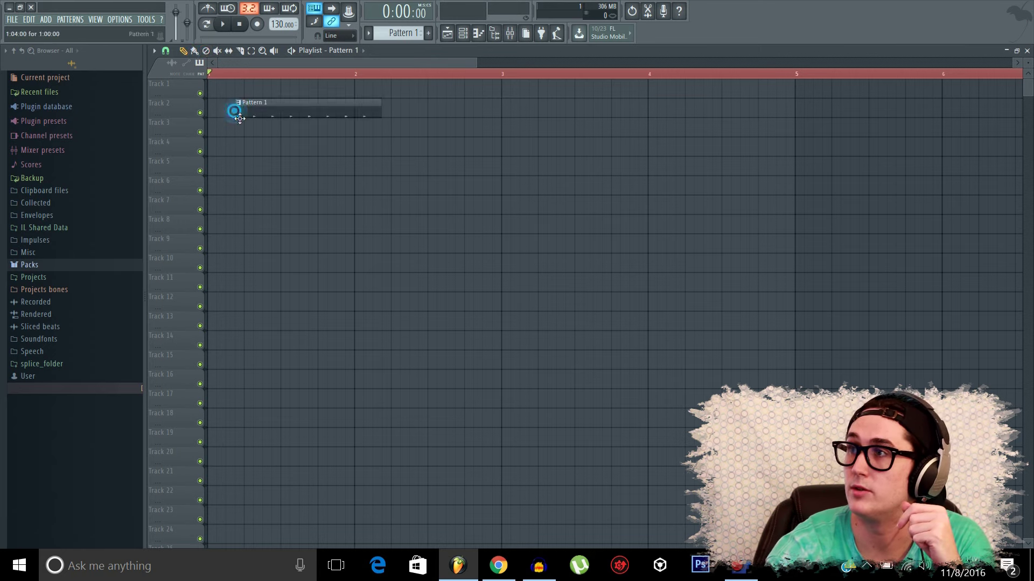
{"action": "left_click", "coordinate": [205, 50]}
{"action": "left_click", "coordinate": [259, 110]}
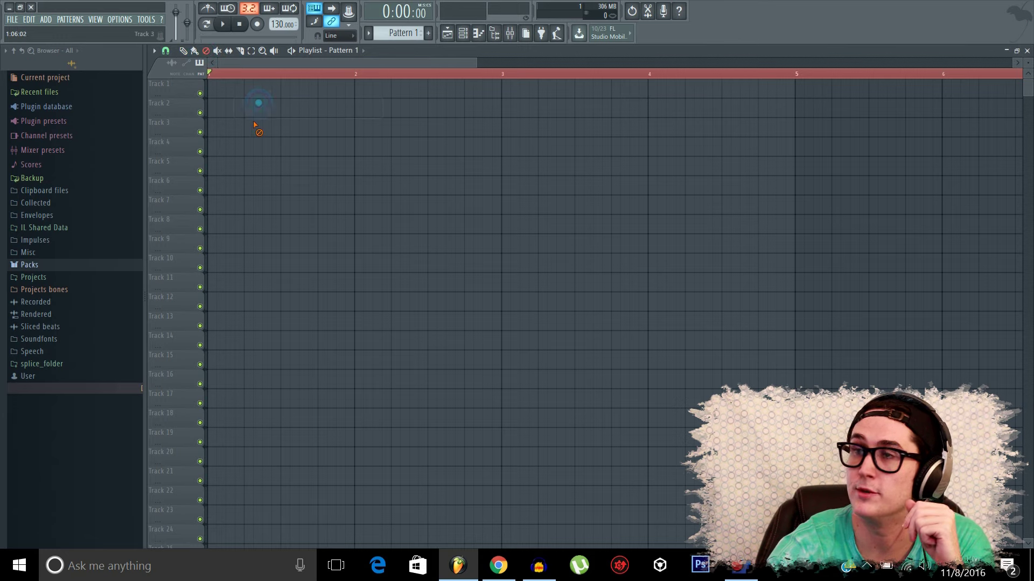
Place a Pattern 1 clip on Track 3, mute it, and move it to the start of Track 2
{"action": "left_click", "coordinate": [217, 50]}
{"action": "left_click", "coordinate": [265, 127]}
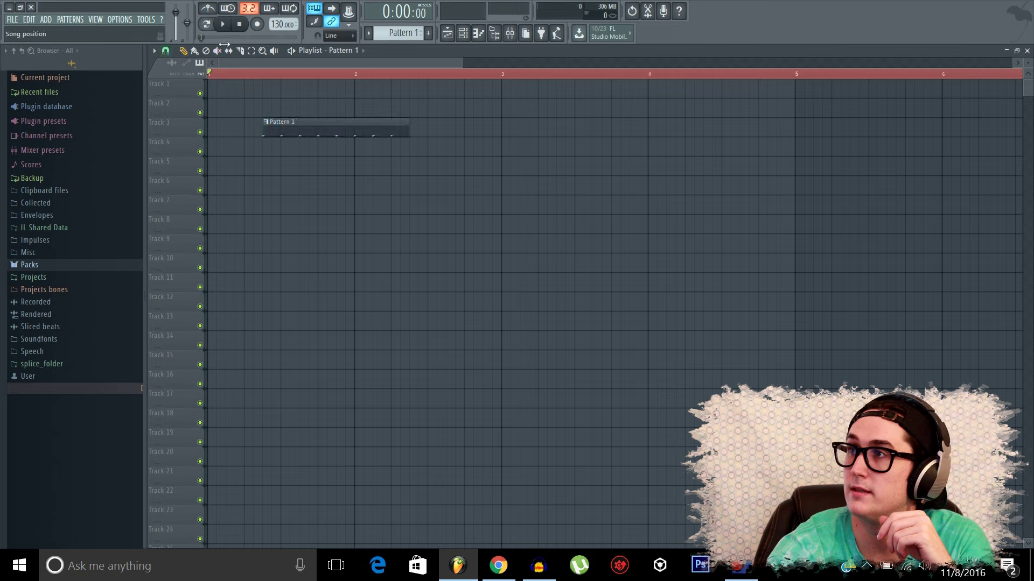
{"action": "left_click", "coordinate": [327, 131]}
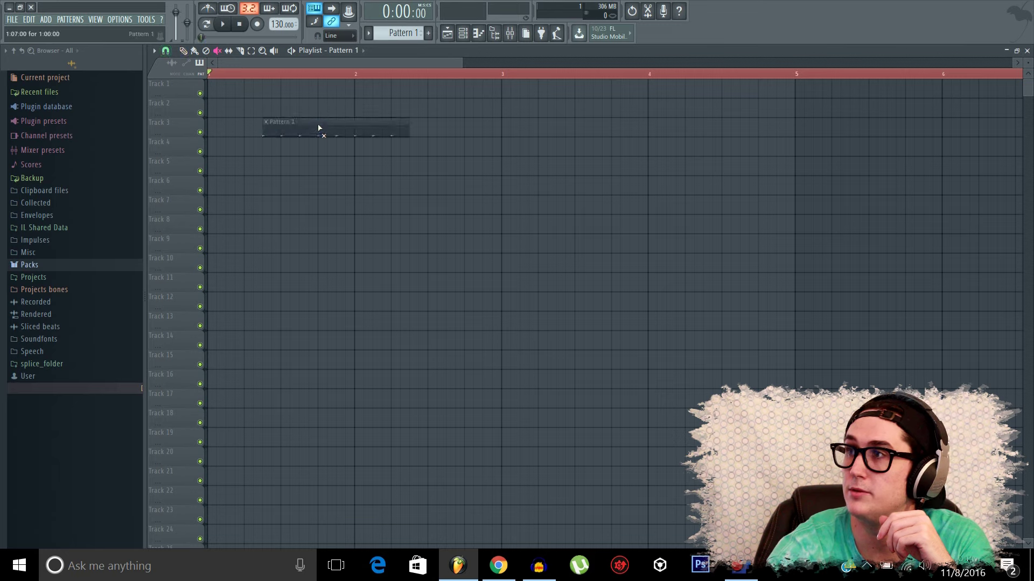
{"action": "left_click", "coordinate": [184, 50]}
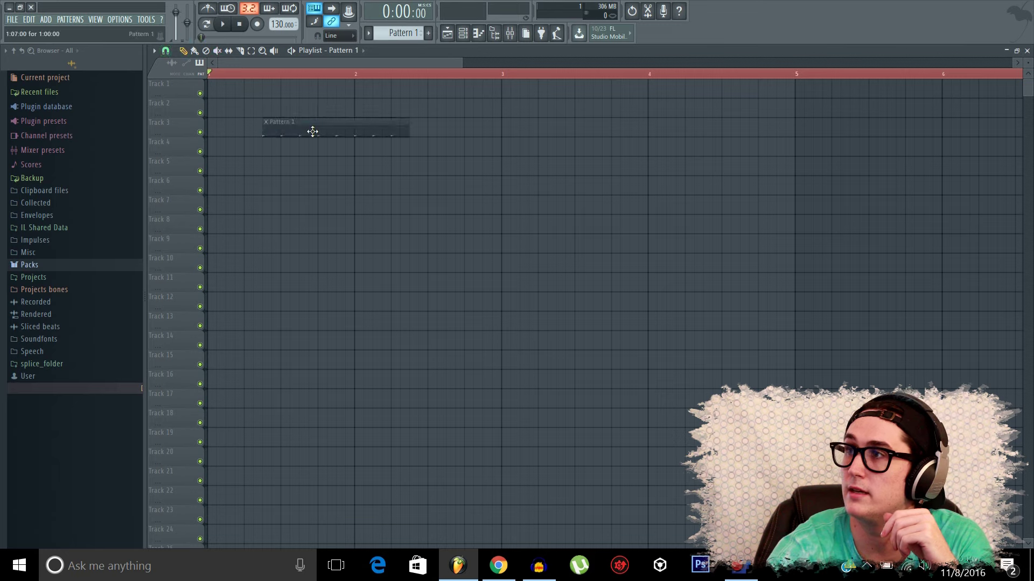
{"action": "left_click_drag", "start_coordinate": [312, 131], "coordinate": [257, 112]}
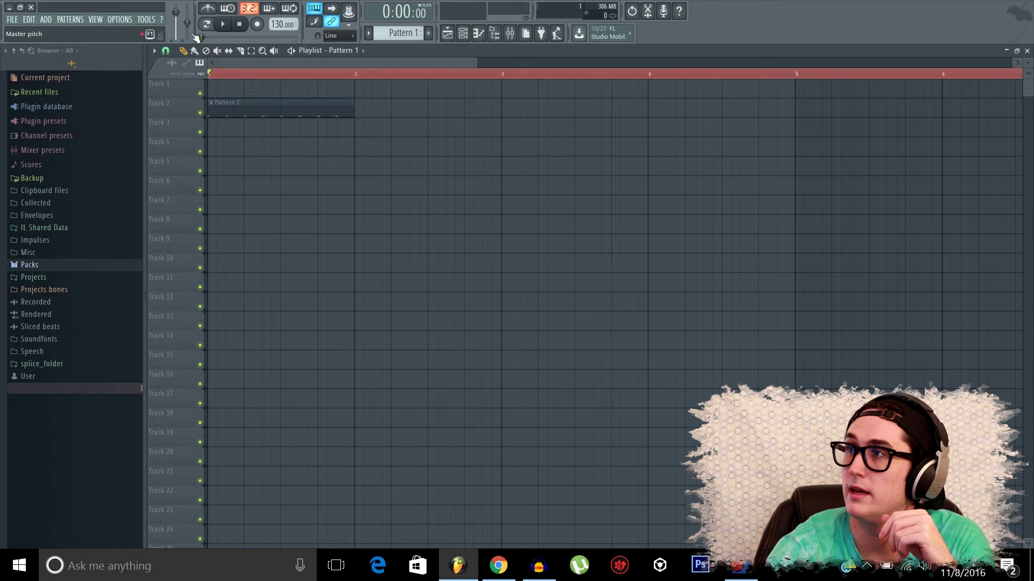
Play the song, then stop playback back at bar 1
{"action": "left_click", "coordinate": [223, 24]}
{"action": "left_click", "coordinate": [239, 24]}
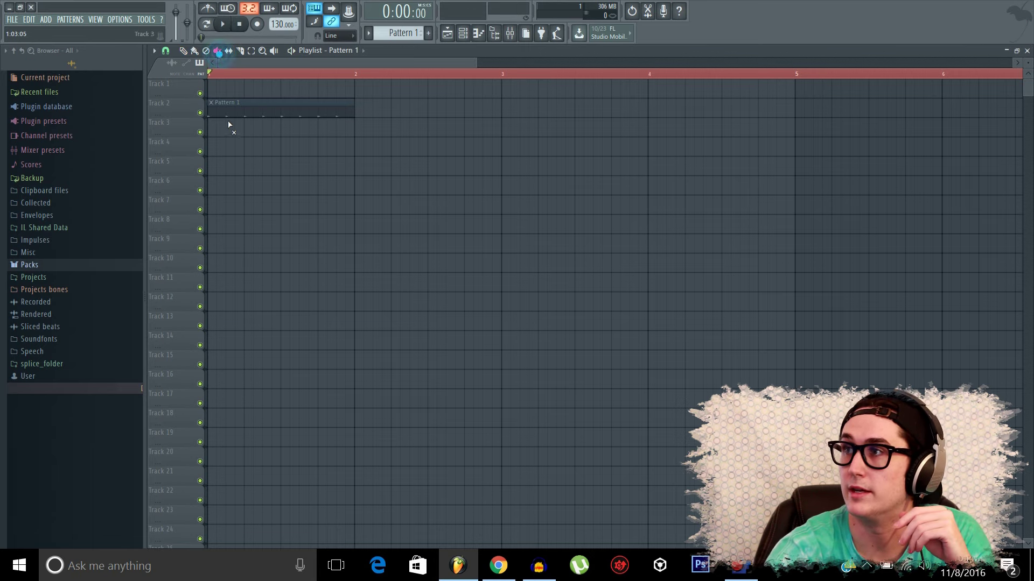
{"action": "left_click", "coordinate": [229, 50]}
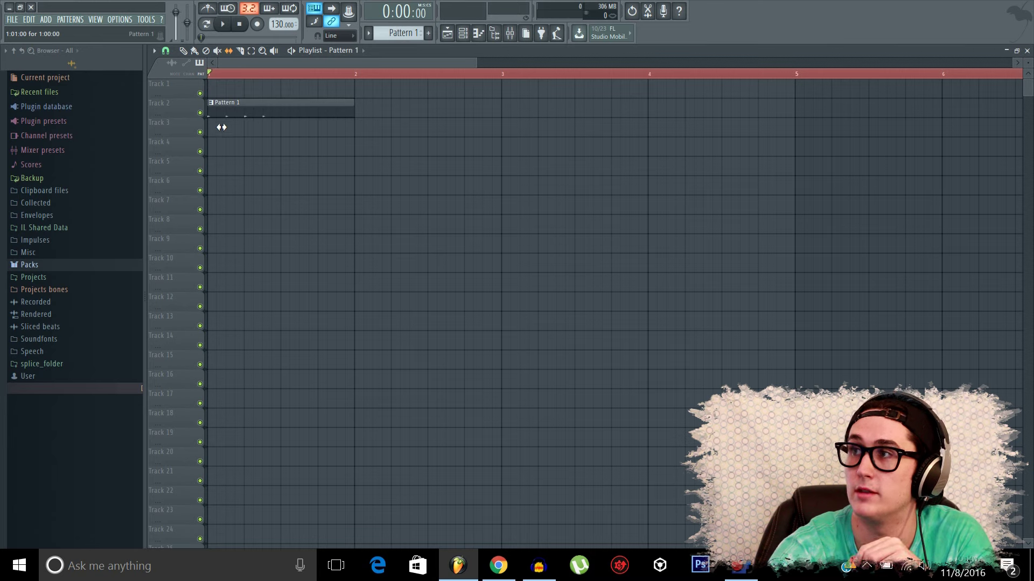
Slip the Pattern 1 clip's notes to the right, then slide them back so they fill the clip
{"action": "left_click_drag", "start_coordinate": [237, 110], "coordinate": [263, 108]}
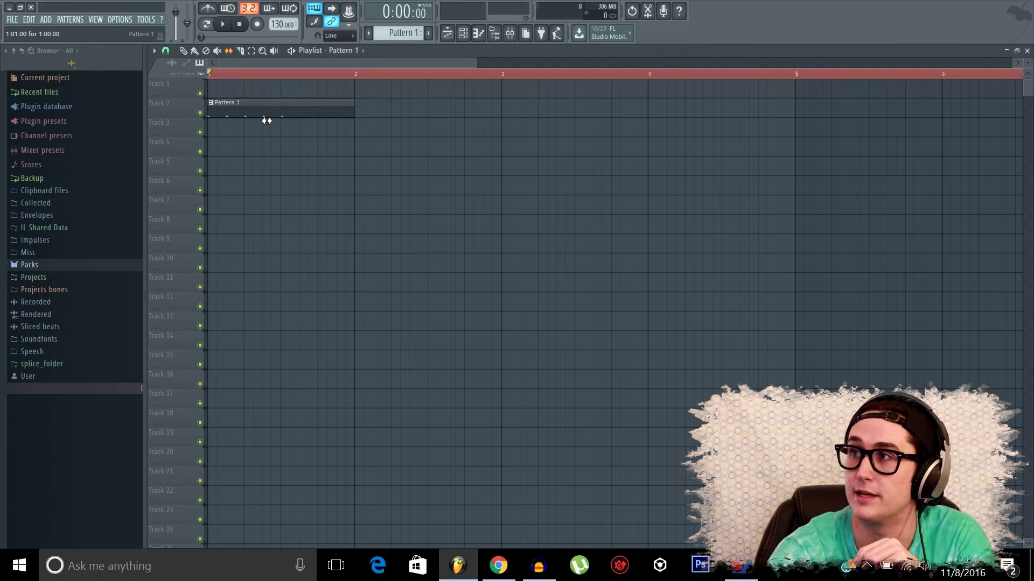
{"action": "left_click_drag", "start_coordinate": [339, 120], "coordinate": [315, 110]}
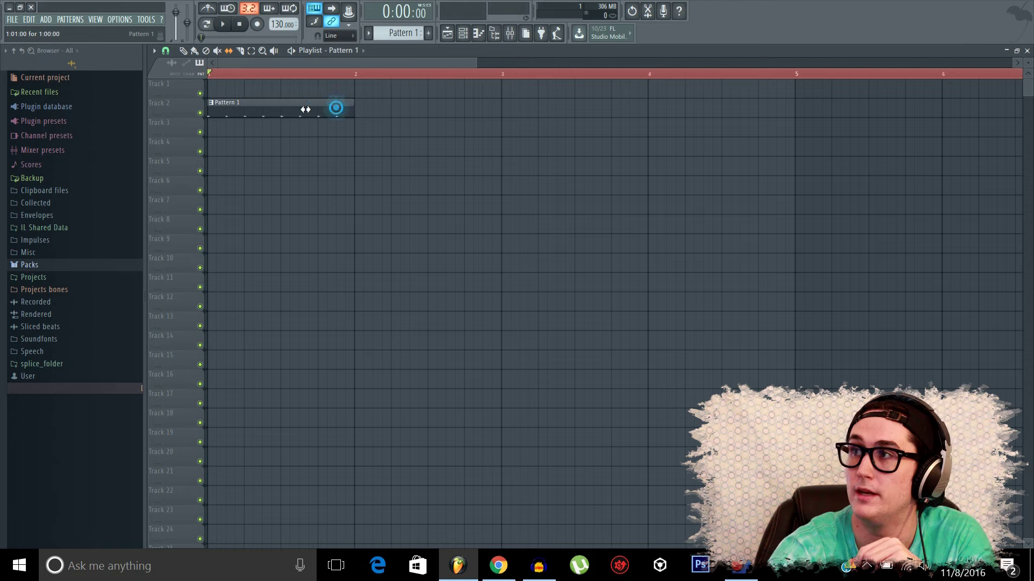
{"action": "left_click", "coordinate": [240, 51]}
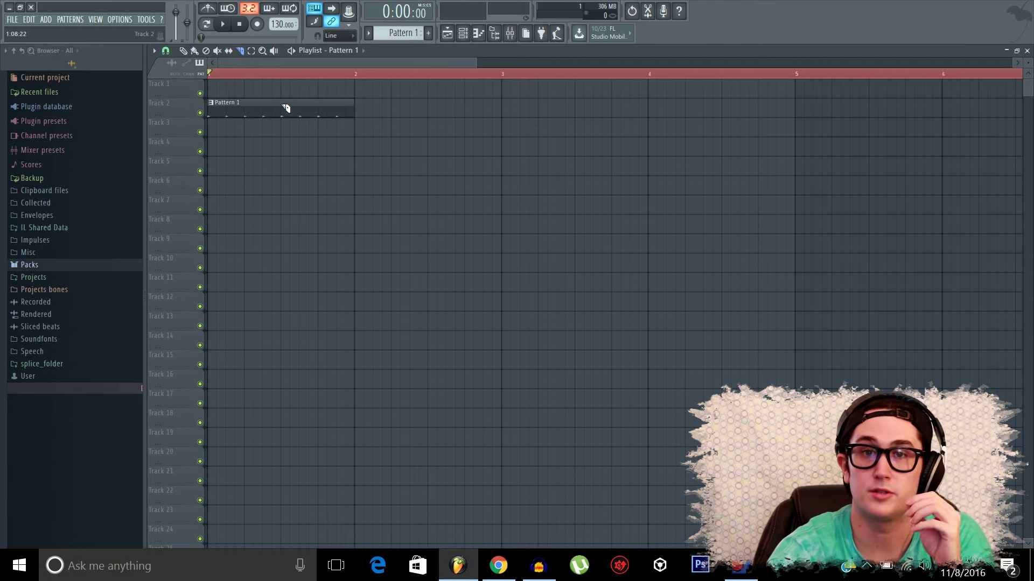
Slice the Pattern 1 clip in two, then undo the cut and show the edit history
{"action": "mouse_move", "coordinate": [285, 108]}
{"action": "left_mouse_down"}
{"action": "mouse_move", "coordinate": [286, 166]}
{"action": "mouse_move", "coordinate": [298, 113]}
{"action": "mouse_move", "coordinate": [318, 129]}
{"action": "mouse_move", "coordinate": [314, 155]}
{"action": "mouse_move", "coordinate": [318, 105]}
{"action": "mouse_move", "coordinate": [327, 136]}
{"action": "mouse_move", "coordinate": [339, 138]}
{"action": "mouse_move", "coordinate": [286, 152]}
{"action": "left_mouse_up"}
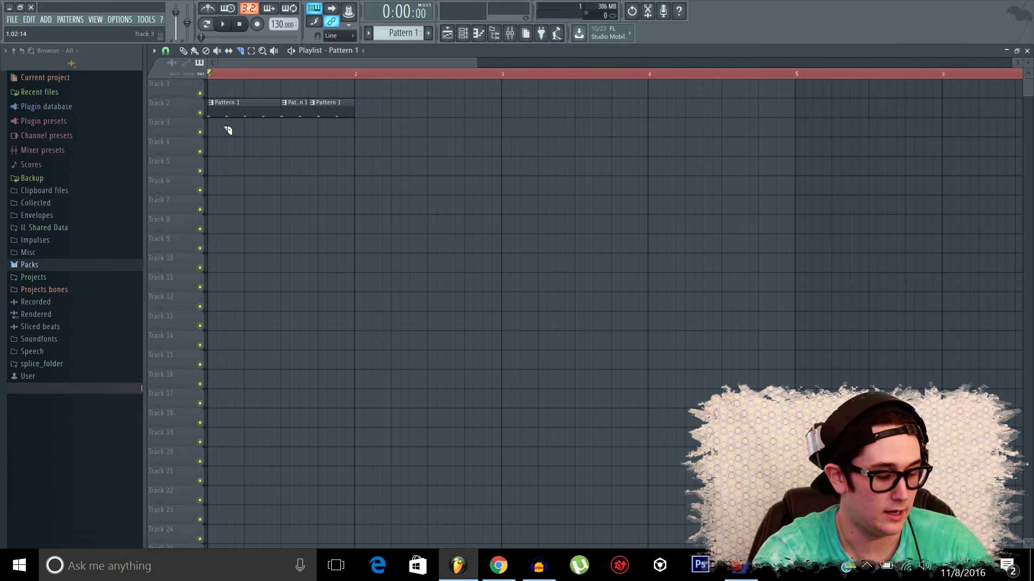
{"action": "key", "text": "ctrl+z"}
{"action": "key", "text": "ctrl+z"}
{"action": "key", "text": "ctrl+z"}
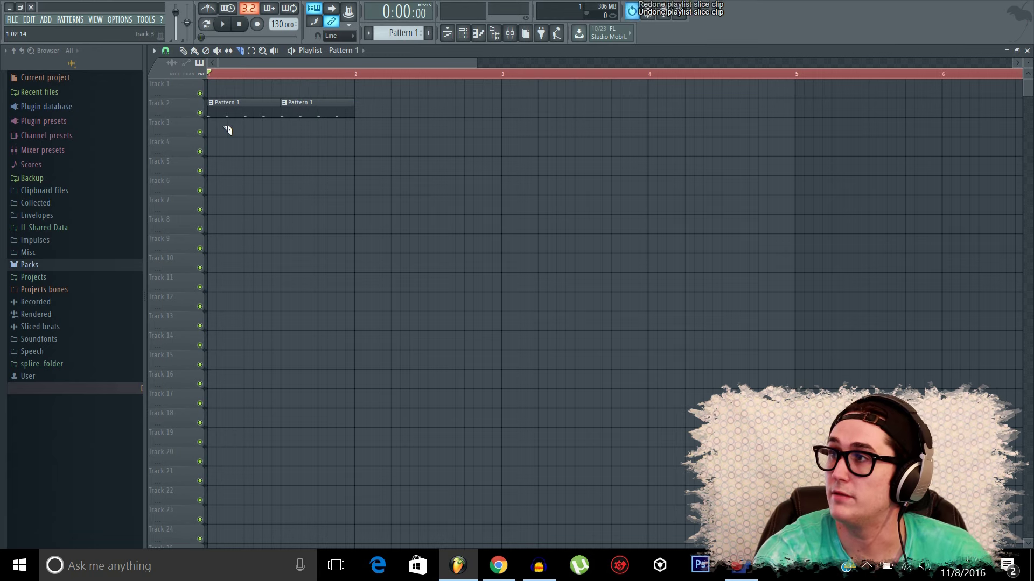
{"action": "key", "text": "ctrl+alt+z"}
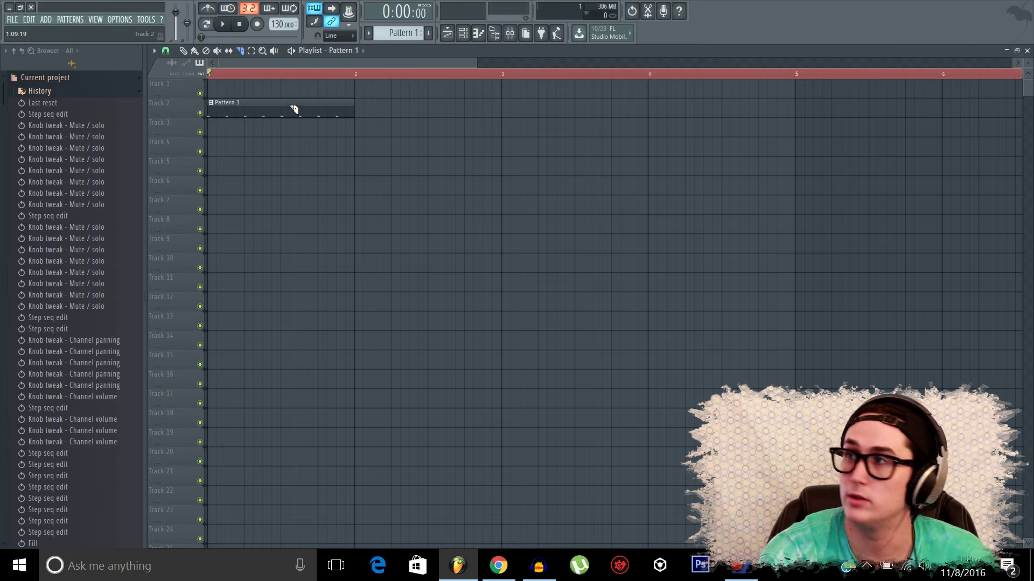
Slice the Pattern 1 clip twice more, then undo each cut with Ctrl+Alt+Z
{"action": "left_click_drag", "start_coordinate": [287, 90], "coordinate": [289, 129]}
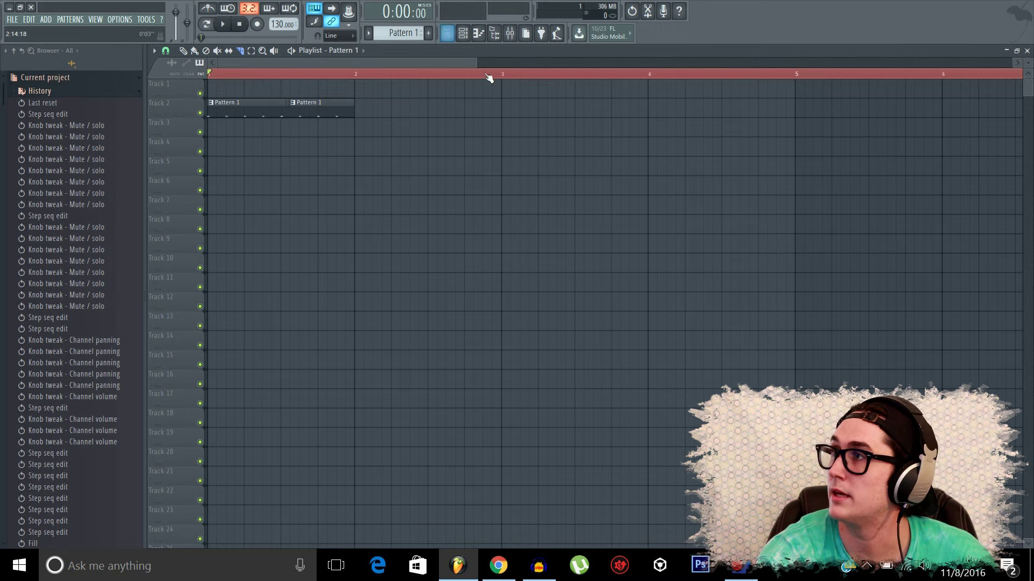
{"action": "left_click_drag", "start_coordinate": [482, 64], "coordinate": [323, 64]}
{"action": "left_click_drag", "start_coordinate": [373, 91], "coordinate": [387, 154]}
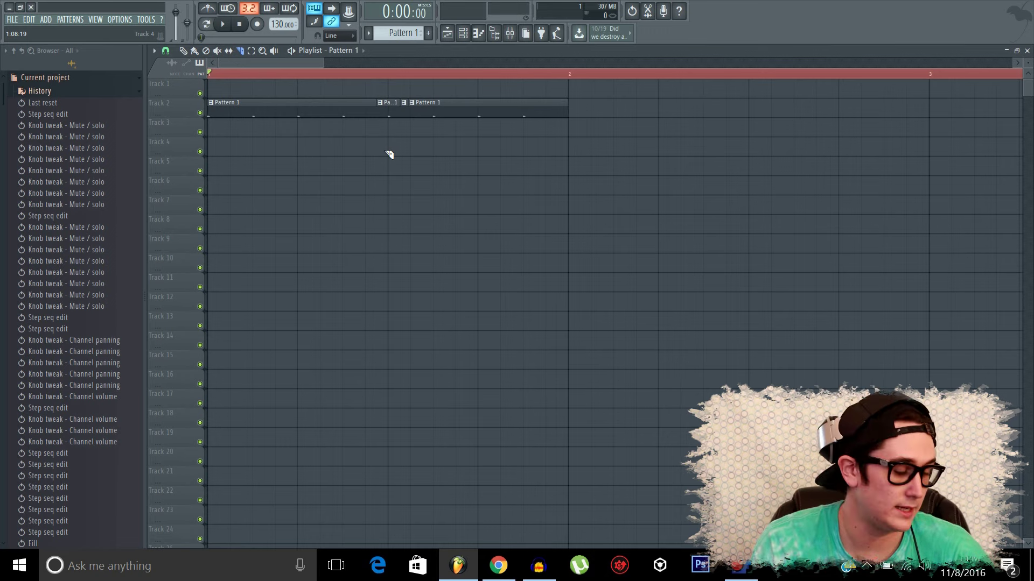
{"action": "key", "text": "ctrl+alt+z"}
{"action": "key", "text": "ctrl+alt+z"}
{"action": "key", "text": "ctrl+alt+z"}
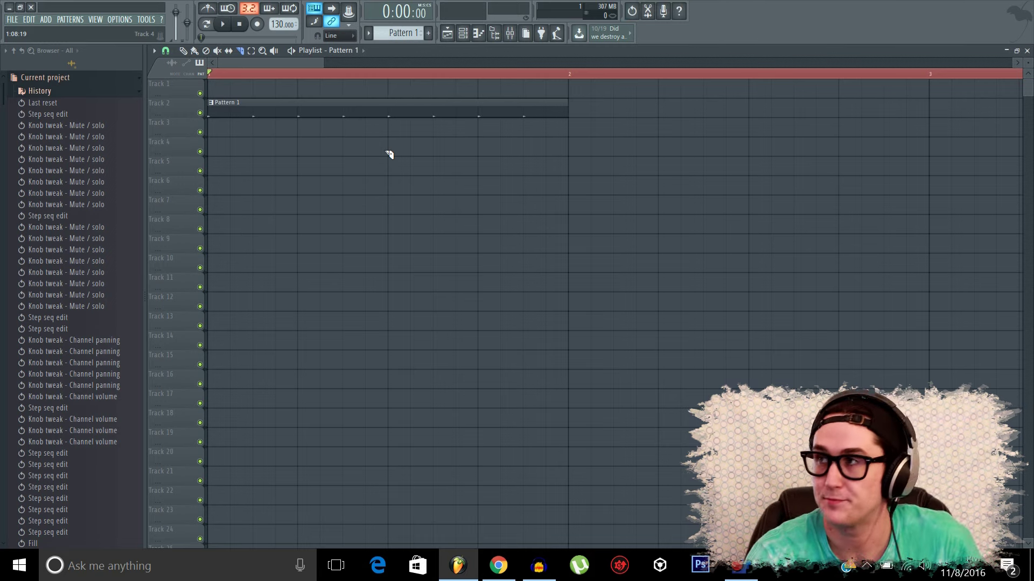
{"action": "left_click", "coordinate": [262, 51]}
Box-select the Pattern 1 clip, deselect and reselect it, then mark a time range in the timeline
{"action": "left_click", "coordinate": [251, 50]}
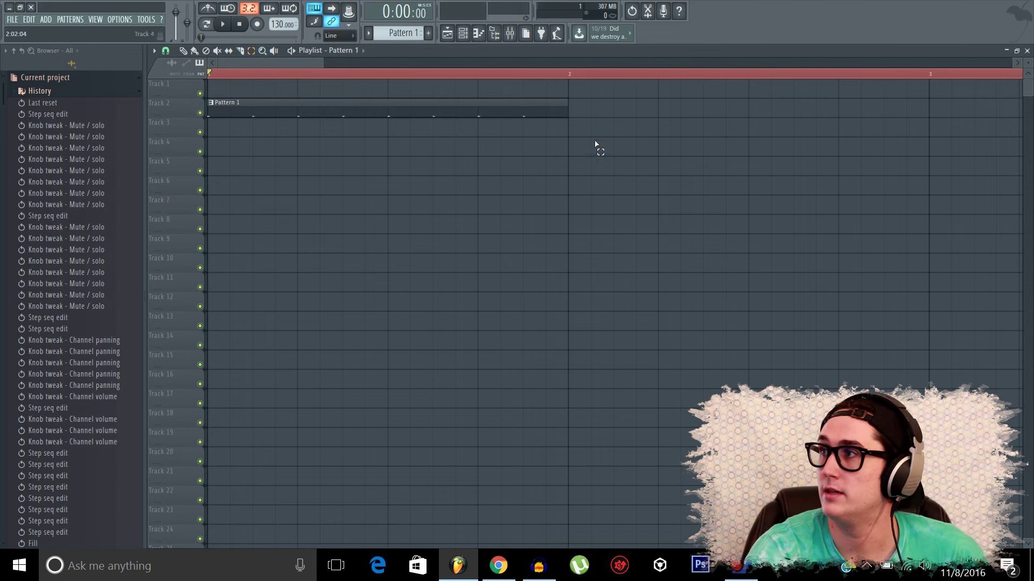
{"action": "left_click_drag", "start_coordinate": [594, 155], "coordinate": [208, 81]}
{"action": "left_click", "coordinate": [221, 76]}
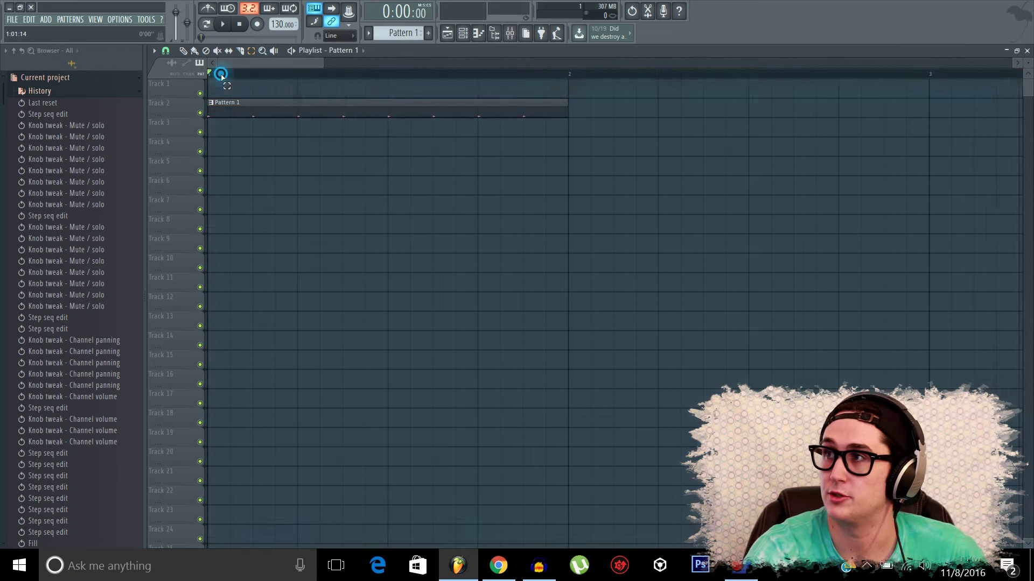
{"action": "left_click_drag", "start_coordinate": [215, 155], "coordinate": [568, 107]}
{"action": "left_click_drag", "start_coordinate": [253, 76], "coordinate": [636, 91]}
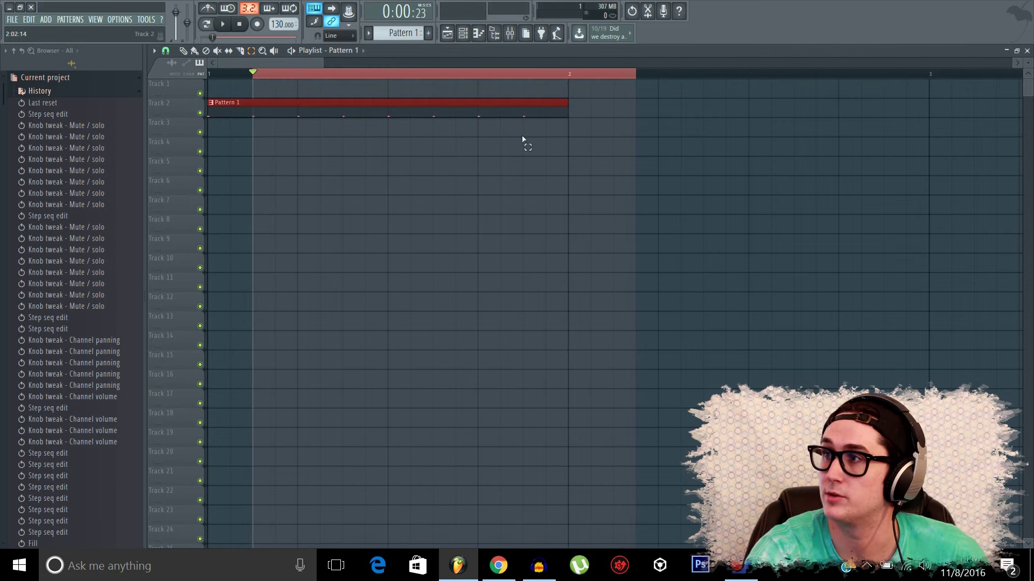
Clear the time and clip selection, then drag a zoom box from Track 1 to Track 9
{"action": "left_click", "coordinate": [262, 51]}
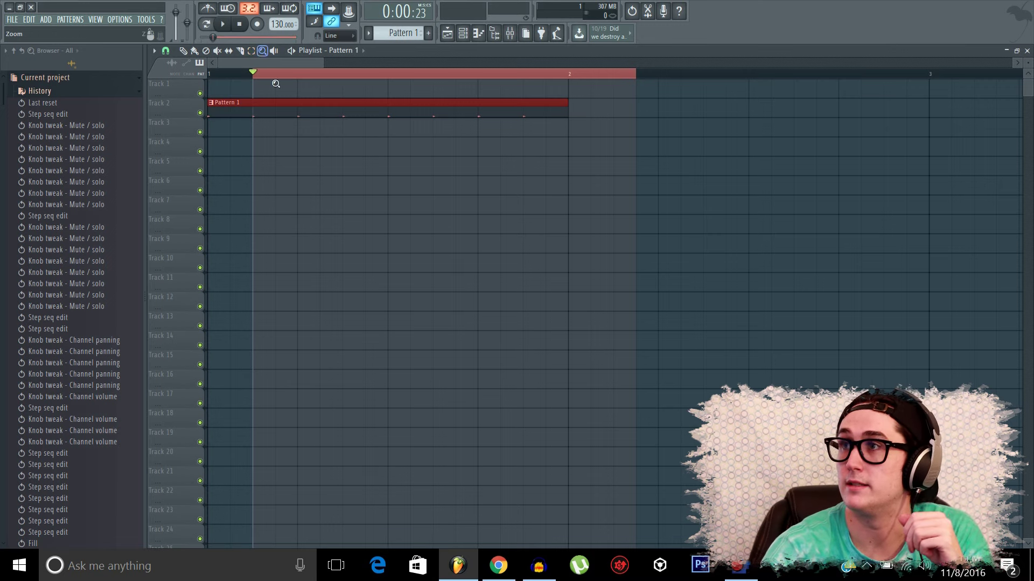
{"action": "left_click", "coordinate": [261, 73]}
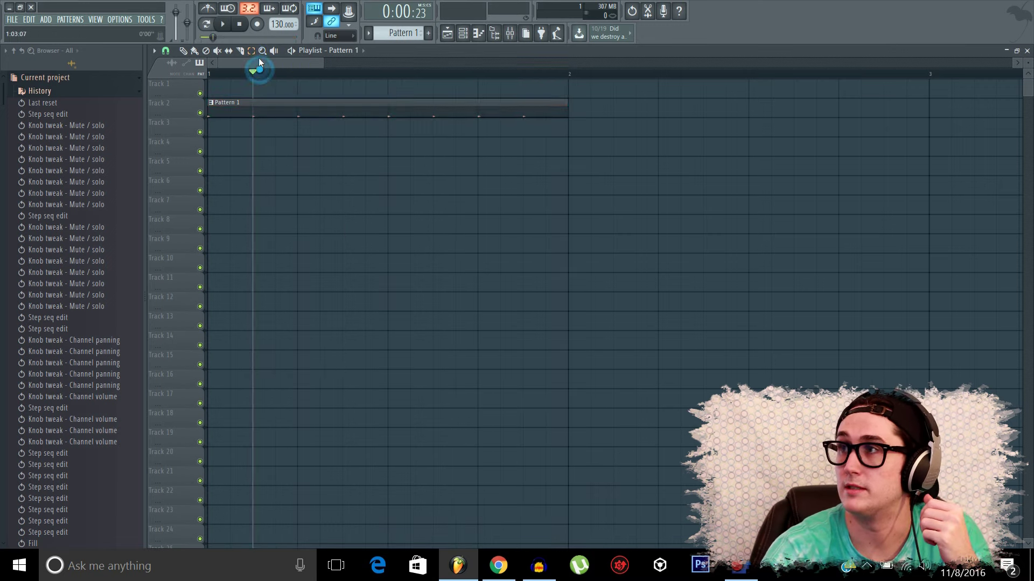
{"action": "left_click", "coordinate": [262, 51]}
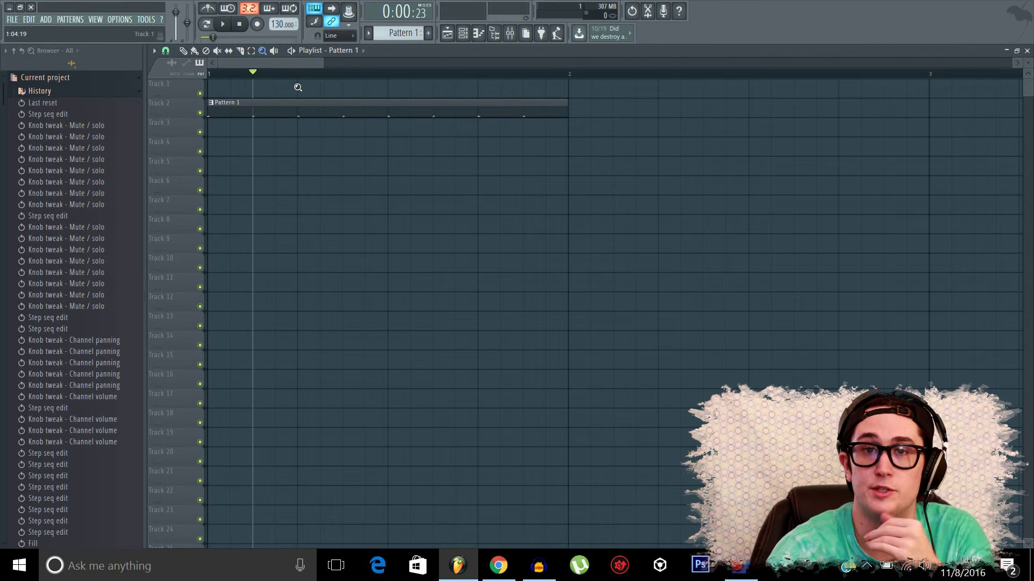
{"action": "left_click_drag", "start_coordinate": [211, 88], "coordinate": [595, 260]}
Zoom in and out around Pattern 1, then show bars 1–9 with taller track rows
{"action": "left_click", "coordinate": [385, 192]}
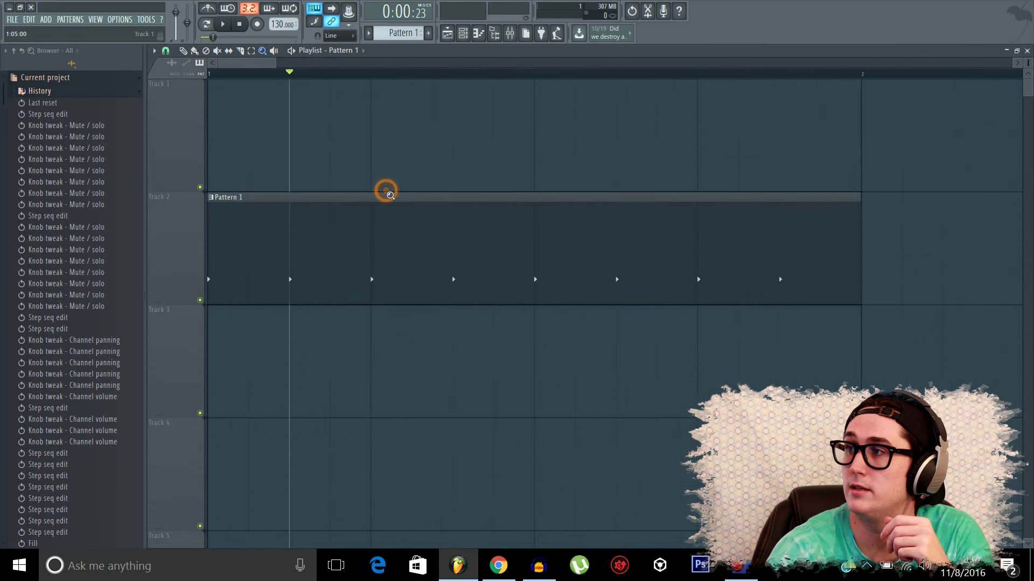
{"action": "right_click", "coordinate": [341, 148]}
{"action": "right_click", "coordinate": [341, 148]}
{"action": "left_click", "coordinate": [279, 153]}
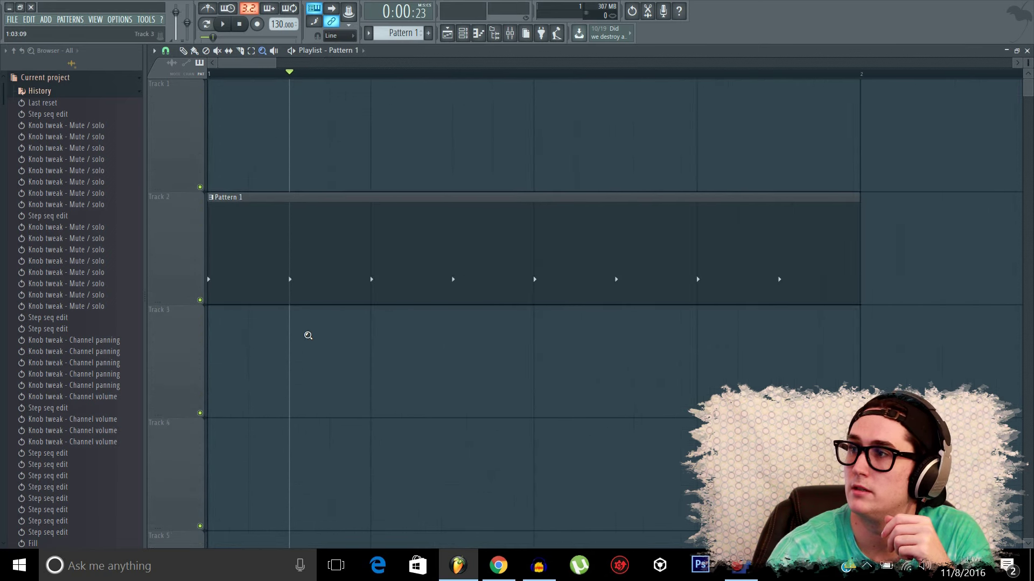
{"action": "right_click", "coordinate": [307, 334]}
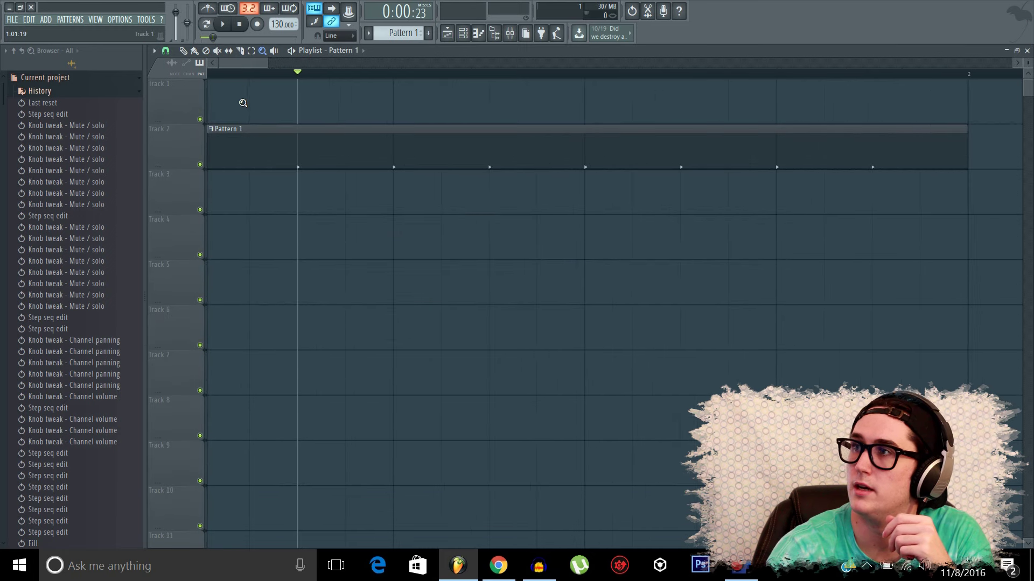
{"action": "left_click", "coordinate": [243, 103]}
{"action": "right_click", "coordinate": [498, 237]}
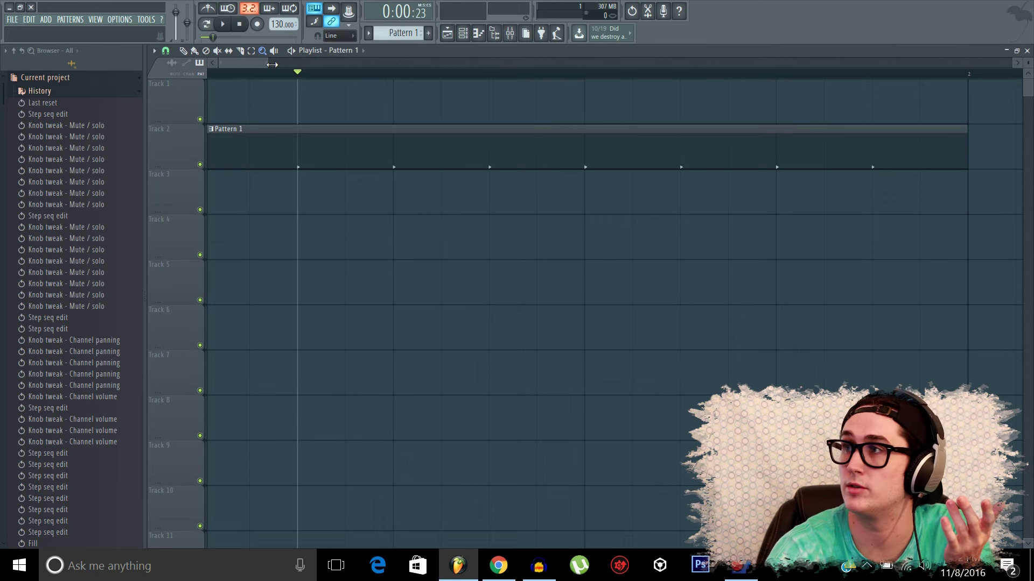
{"action": "left_click_drag", "start_coordinate": [272, 65], "coordinate": [699, 135]}
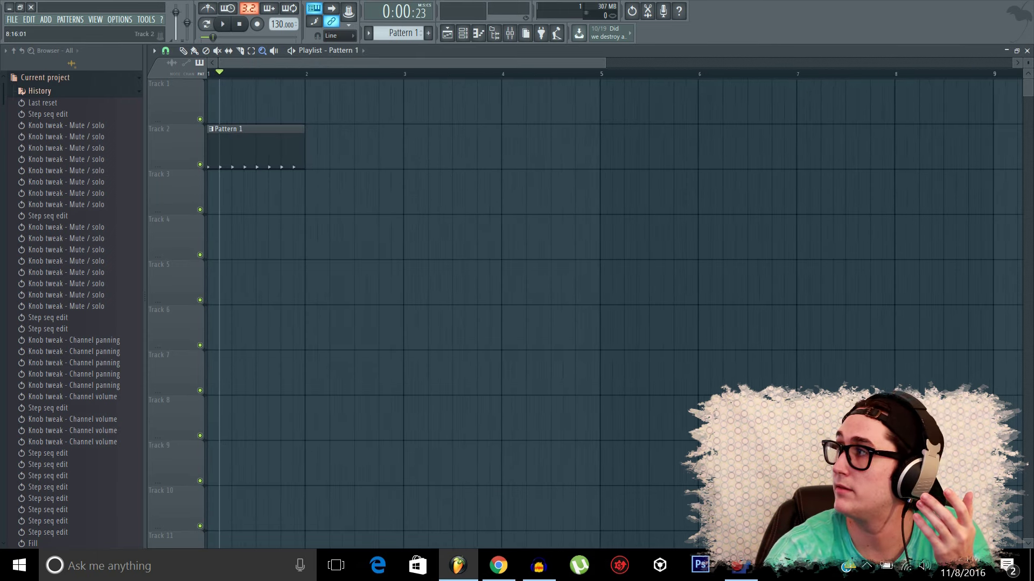
{"action": "left_click_drag", "start_coordinate": [1026, 101], "coordinate": [1027, 162]}
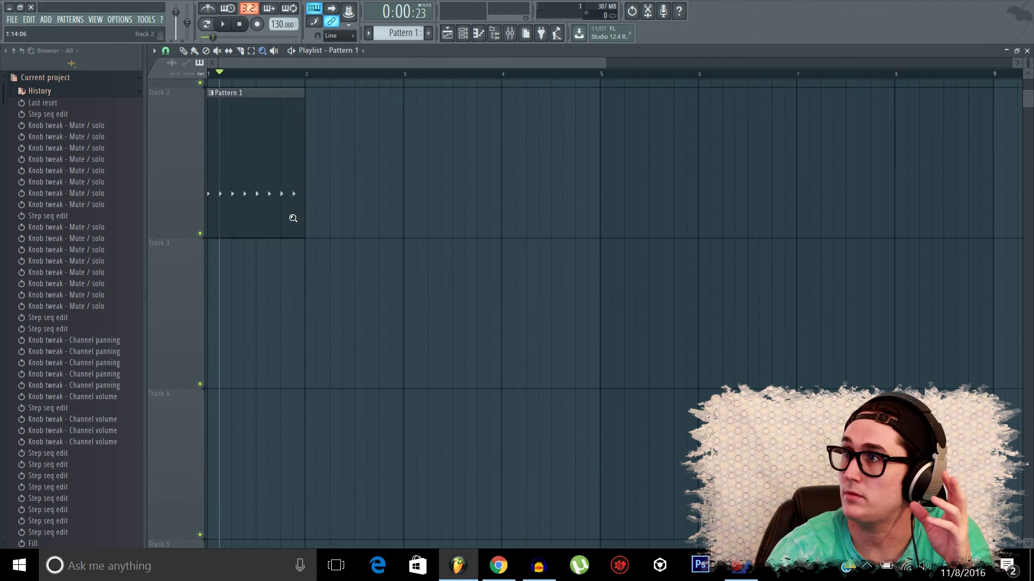
Colour clips by parent channel, try the audio and automation focus options, then delete Track 2's Pattern 1 clip
{"action": "left_click", "coordinate": [185, 75]}
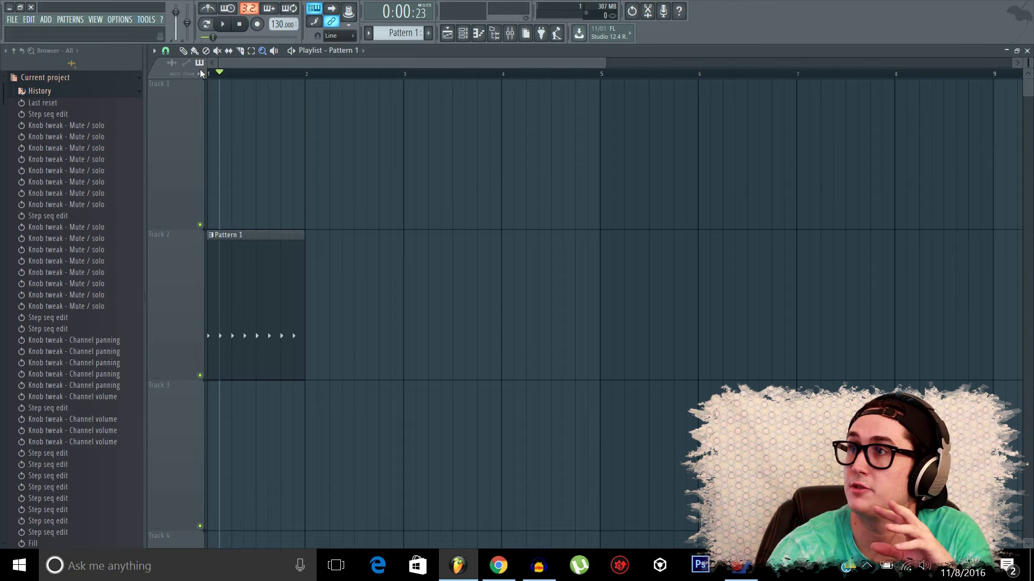
{"action": "left_click", "coordinate": [179, 66]}
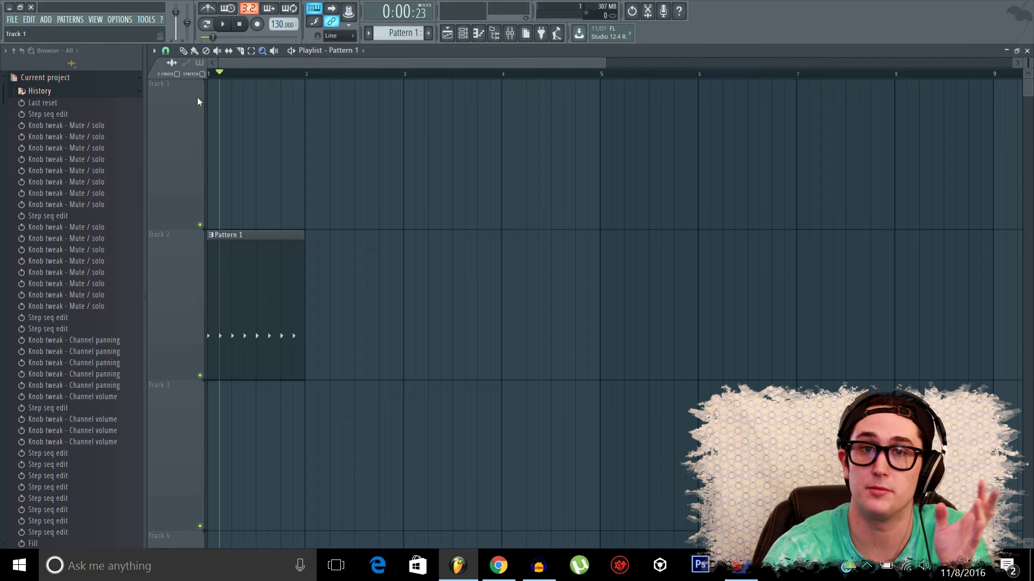
{"action": "left_click", "coordinate": [187, 62]}
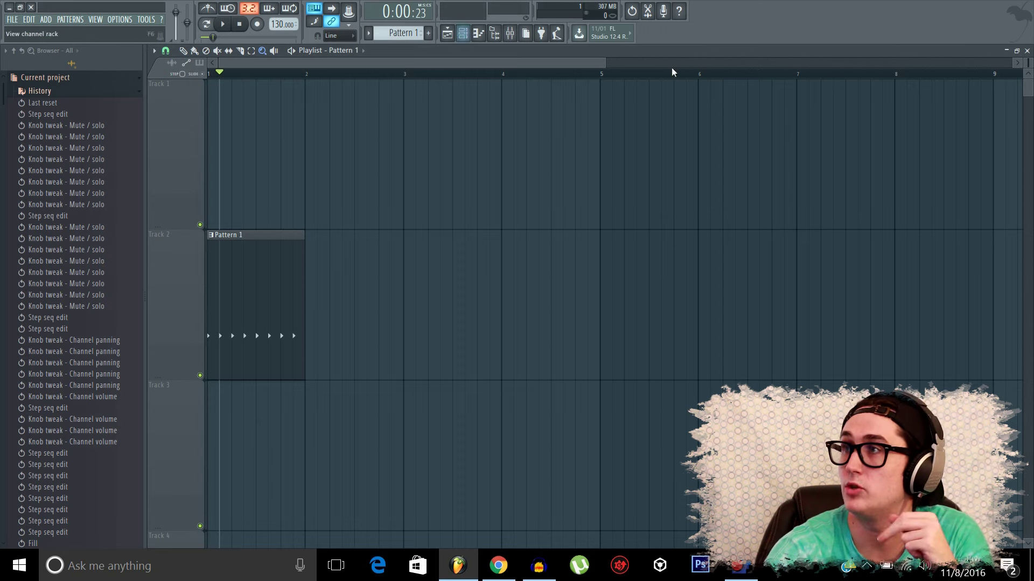
{"action": "left_click", "coordinate": [183, 50]}
{"action": "right_click", "coordinate": [231, 312]}
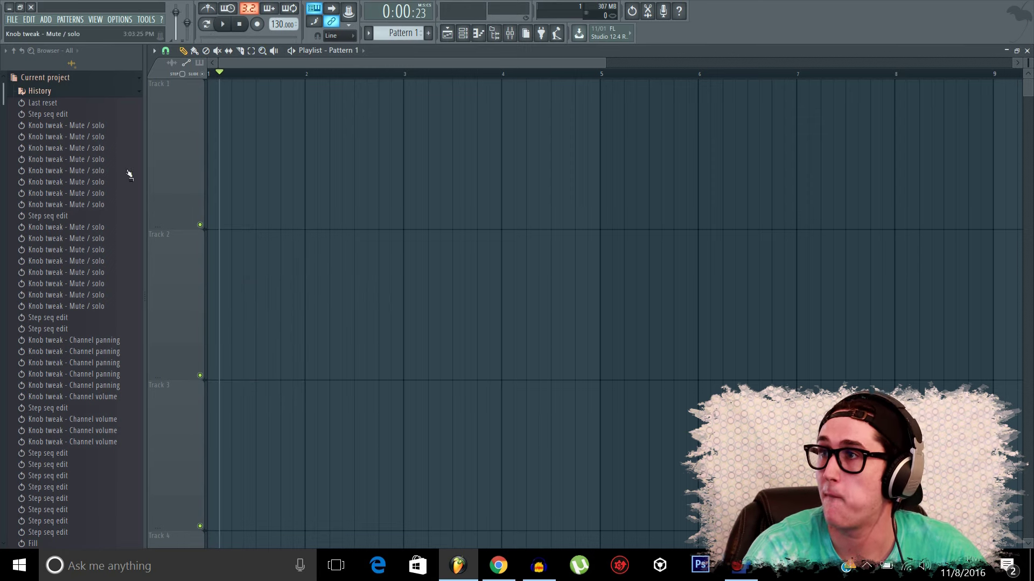
Collapse History, open Packs, and expand Legacy to reveal Drums, FX, Instruments, Loops, Shapes and Vocals
{"action": "left_click", "coordinate": [92, 93]}
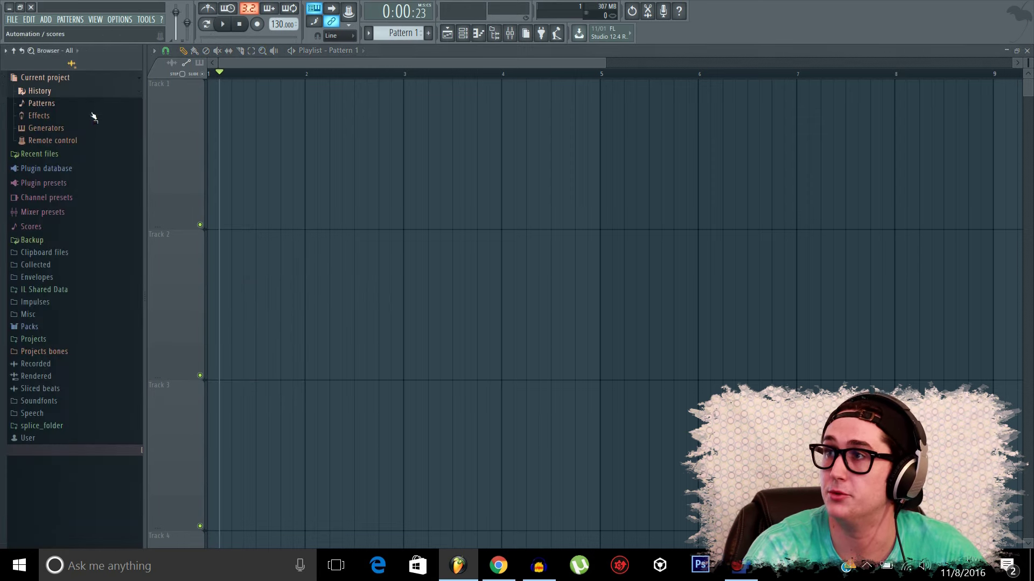
{"action": "left_click", "coordinate": [54, 328]}
{"action": "scroll", "coordinate": [99, 373], "scroll_direction": "down", "scroll_amount": 5}
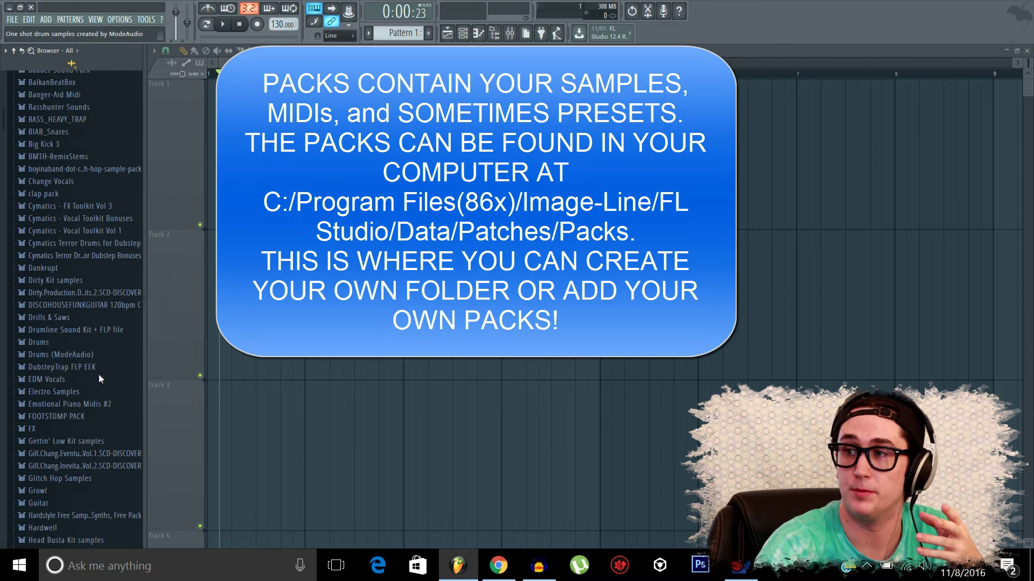
{"action": "scroll", "coordinate": [99, 378], "scroll_direction": "down", "scroll_amount": 12}
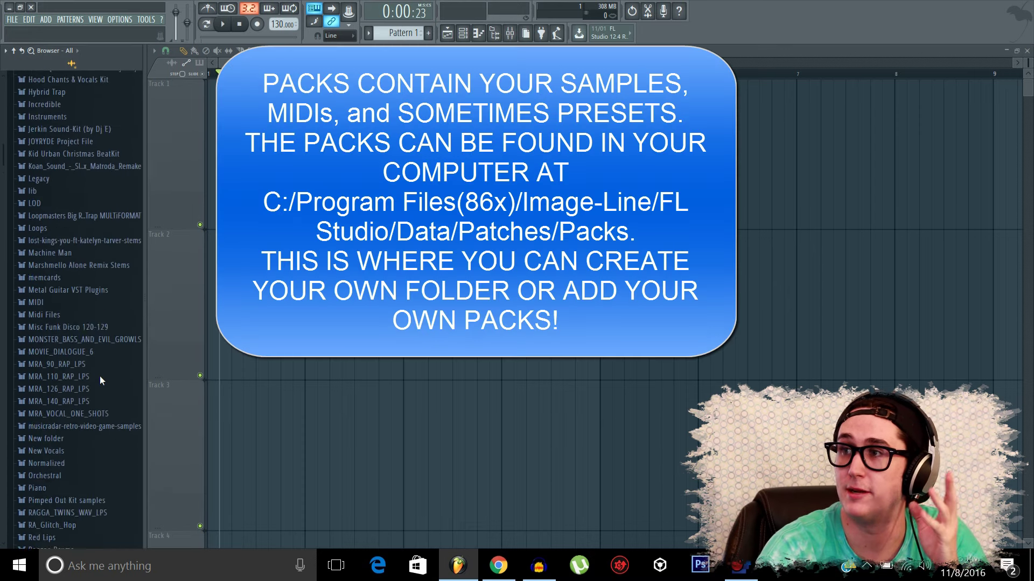
{"action": "scroll", "coordinate": [99, 376], "scroll_direction": "down", "scroll_amount": 12}
{"action": "scroll", "coordinate": [99, 376], "scroll_direction": "up", "scroll_amount": 9}
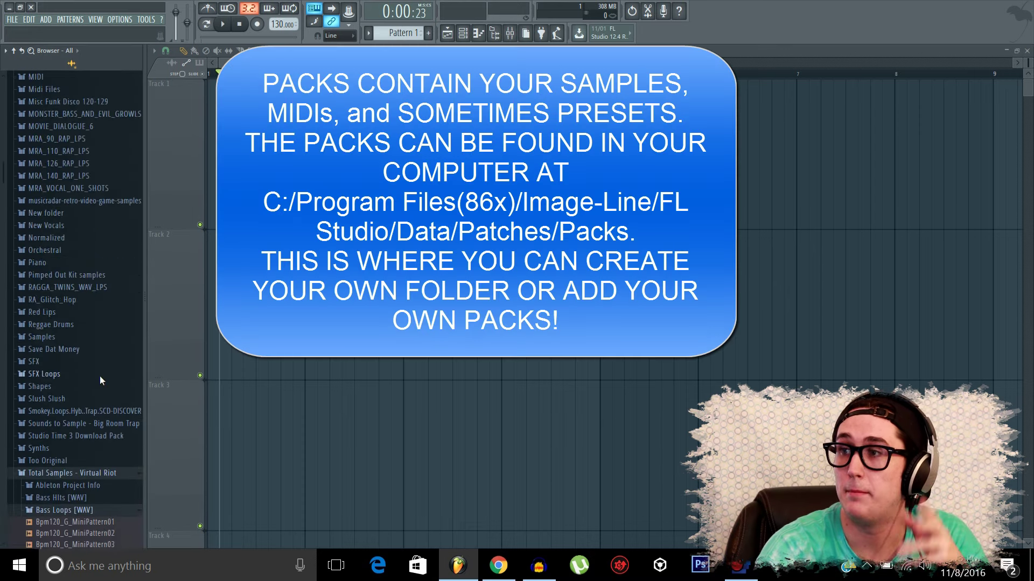
{"action": "scroll", "coordinate": [99, 376], "scroll_direction": "up", "scroll_amount": 9}
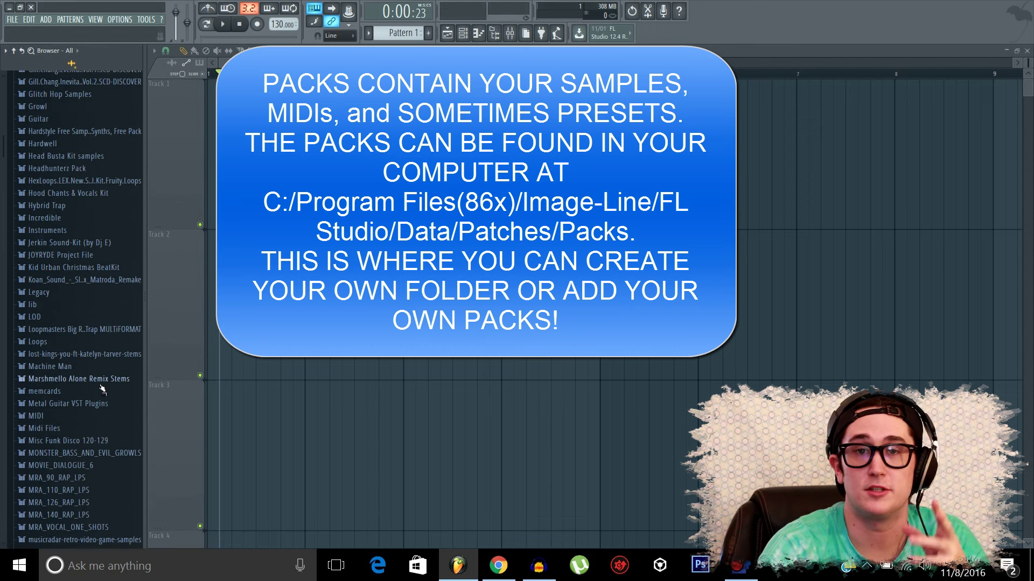
{"action": "scroll", "coordinate": [103, 388], "scroll_direction": "up", "scroll_amount": 9}
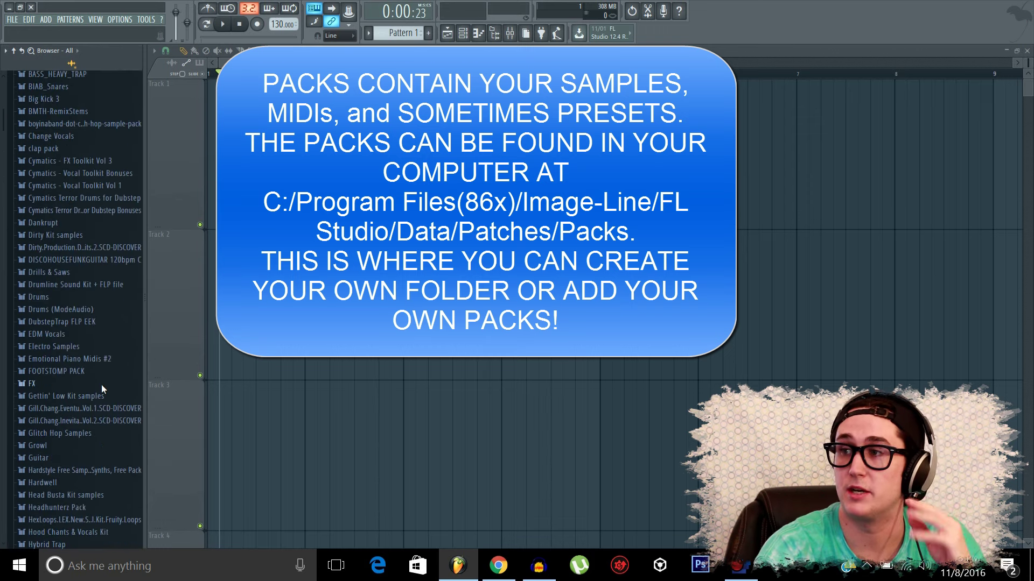
{"action": "scroll", "coordinate": [101, 384], "scroll_direction": "down", "scroll_amount": 3}
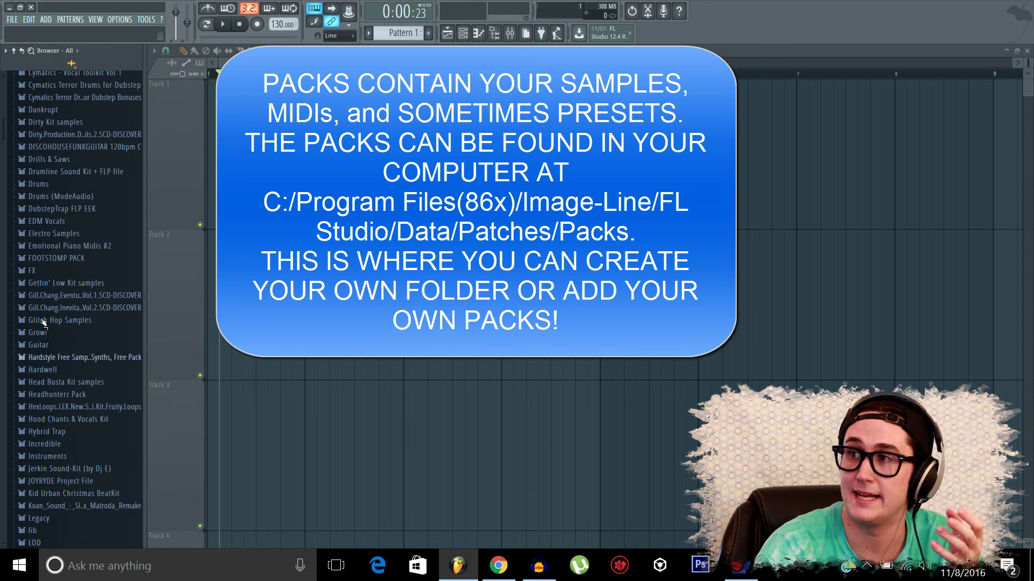
{"action": "scroll", "coordinate": [32, 522], "scroll_direction": "down", "scroll_amount": 3}
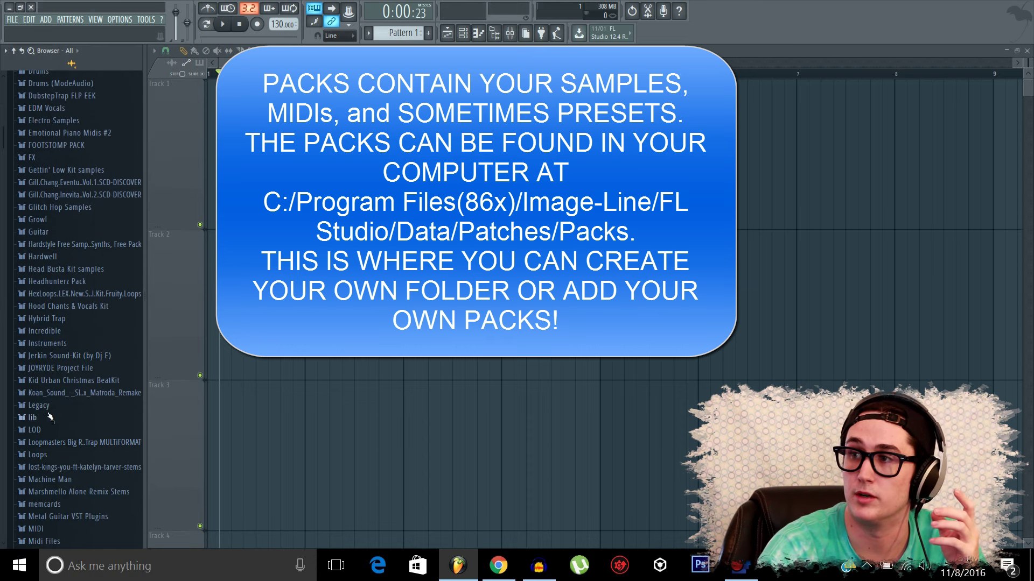
{"action": "left_click", "coordinate": [43, 405]}
Expand Anyone Can Trap Vol. 1 in Packs to list Bells 1, Kick, Snare and Wood Block Clap
{"action": "scroll", "coordinate": [75, 246], "scroll_direction": "down", "scroll_amount": 6}
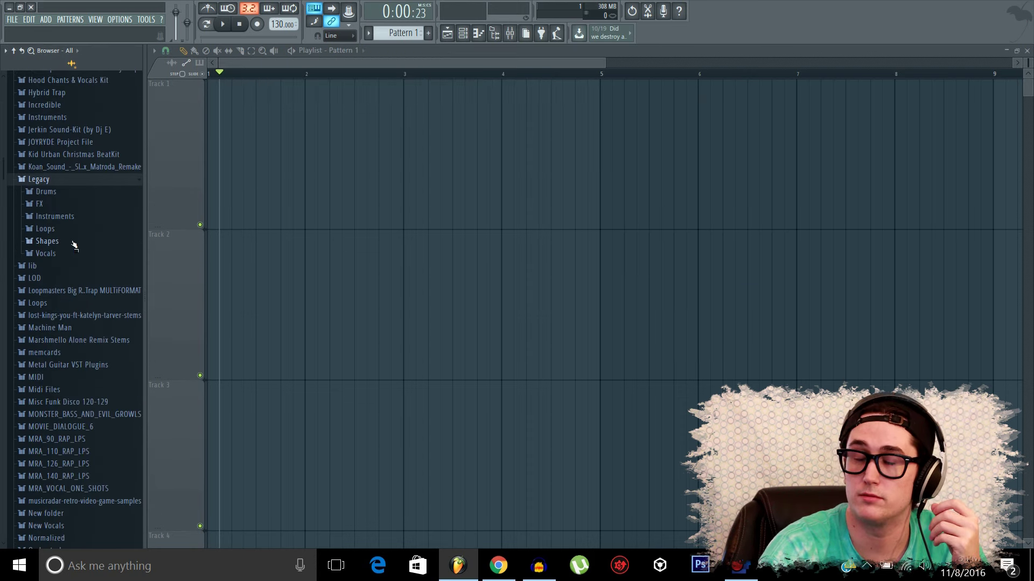
{"action": "scroll", "coordinate": [95, 265], "scroll_direction": "up", "scroll_amount": 7}
{"action": "scroll", "coordinate": [95, 265], "scroll_direction": "up", "scroll_amount": 12}
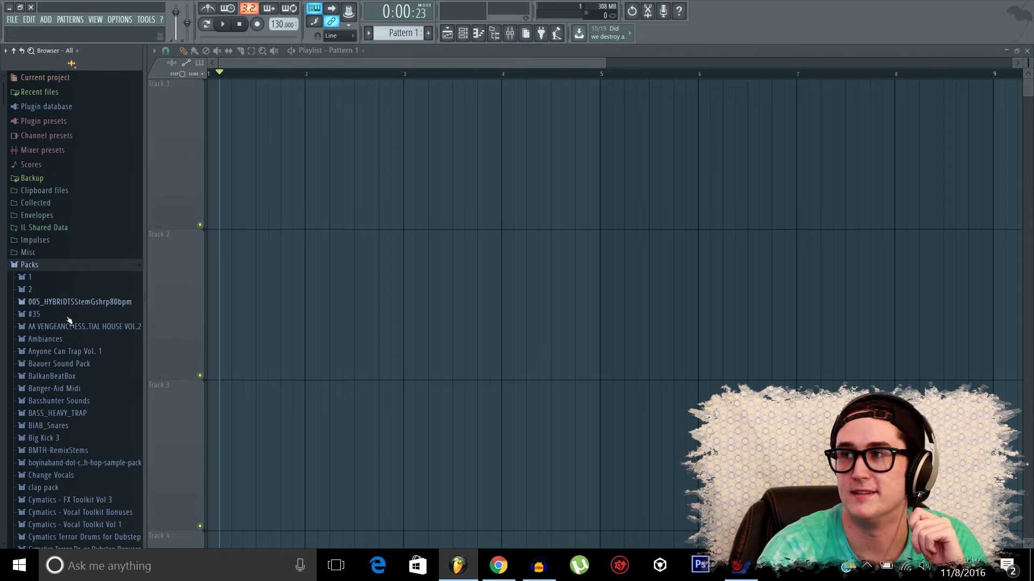
{"action": "scroll", "coordinate": [96, 374], "scroll_direction": "down", "scroll_amount": 5}
{"action": "scroll", "coordinate": [96, 373], "scroll_direction": "down", "scroll_amount": 1}
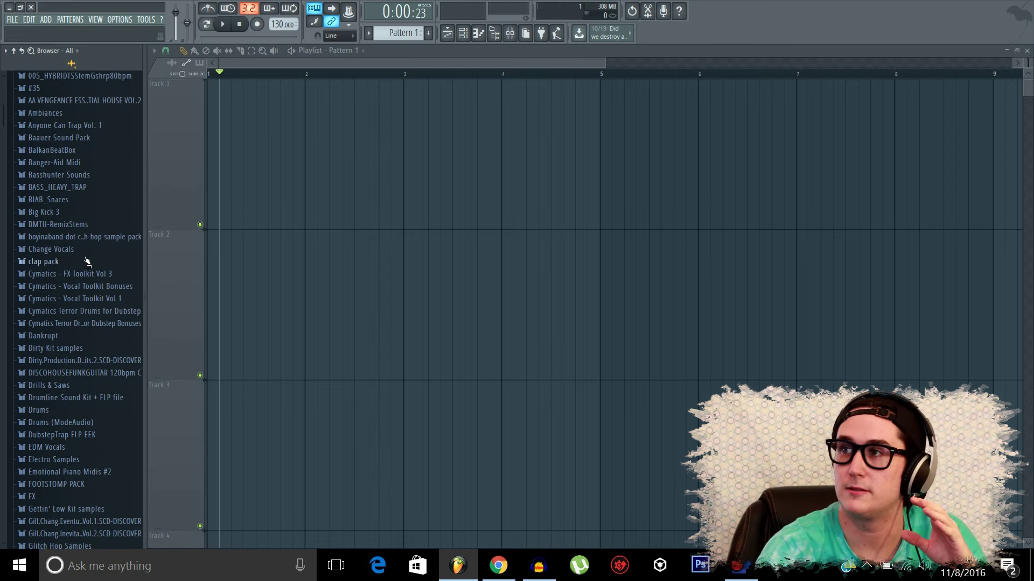
{"action": "scroll", "coordinate": [89, 226], "scroll_direction": "up", "scroll_amount": 8}
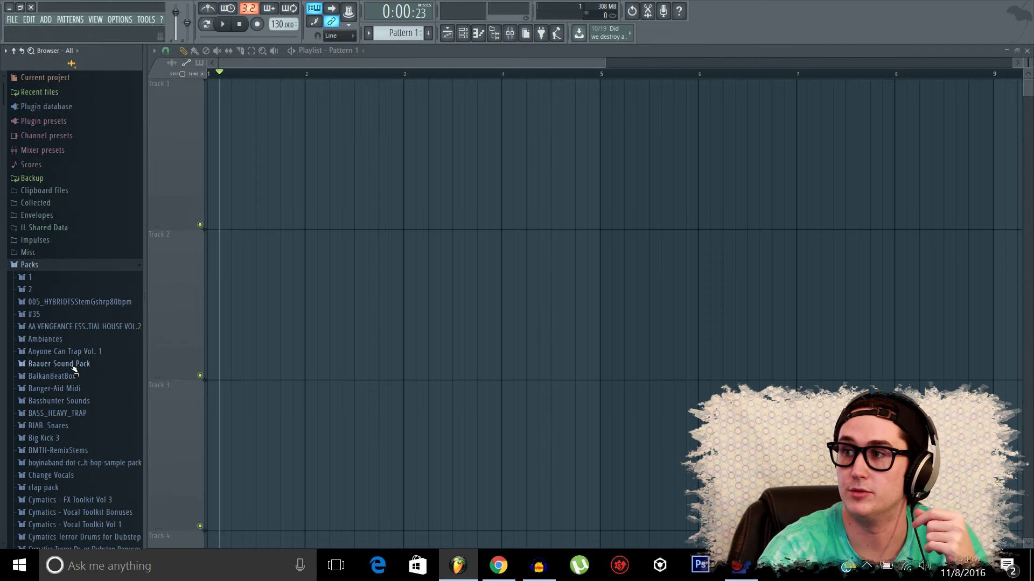
{"action": "left_click", "coordinate": [81, 352]}
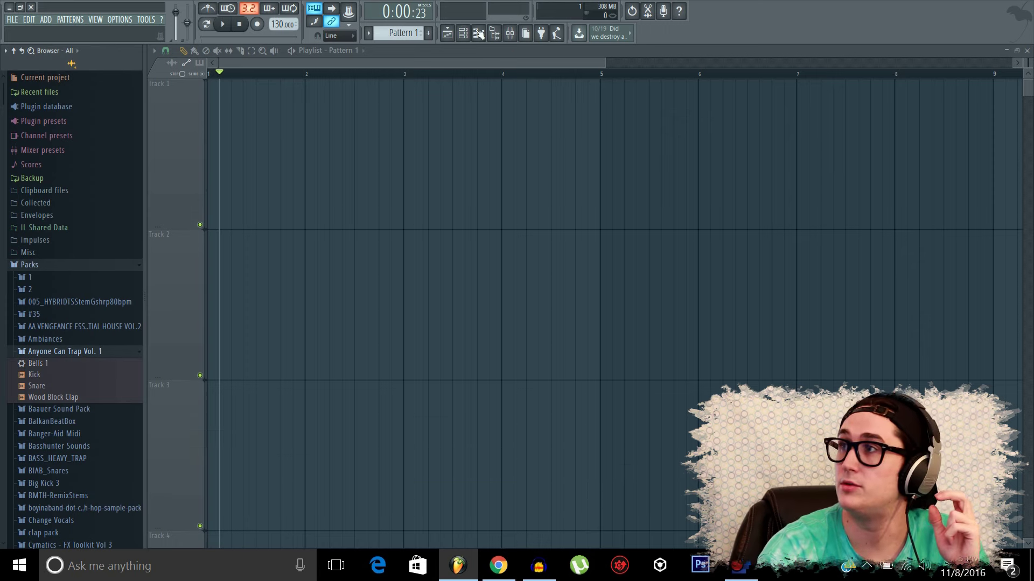
Drag the Kick #2 sample from the browser onto Track 1 of the playlist
{"action": "left_click", "coordinate": [462, 33]}
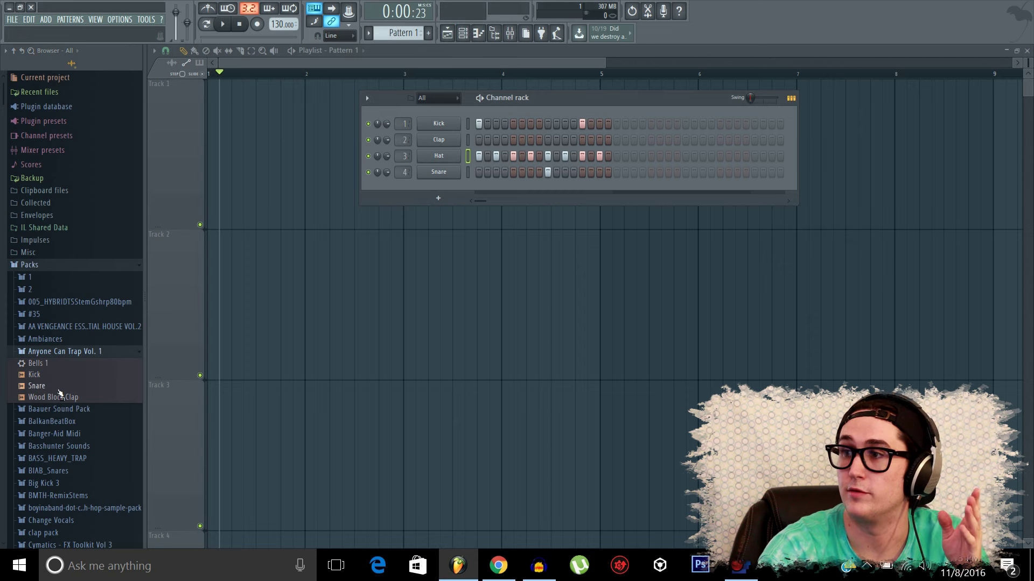
{"action": "left_click_drag", "start_coordinate": [34, 376], "coordinate": [213, 165]}
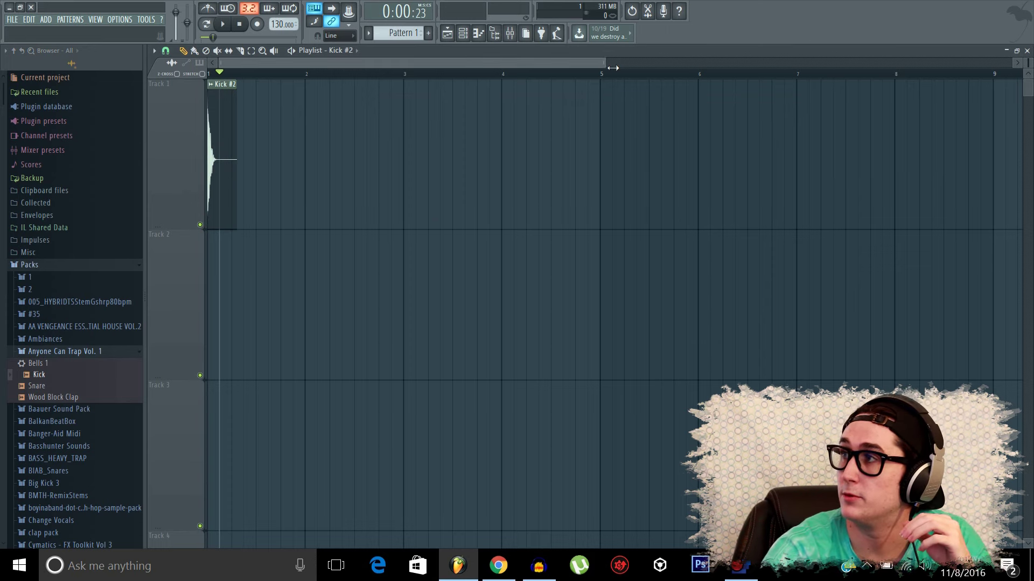
{"action": "left_click_drag", "start_coordinate": [609, 65], "coordinate": [337, 111]}
Add a second Kick #2 clip on Track 1 and two Snare #2 clips on Track 2
{"action": "left_click", "coordinate": [462, 33]}
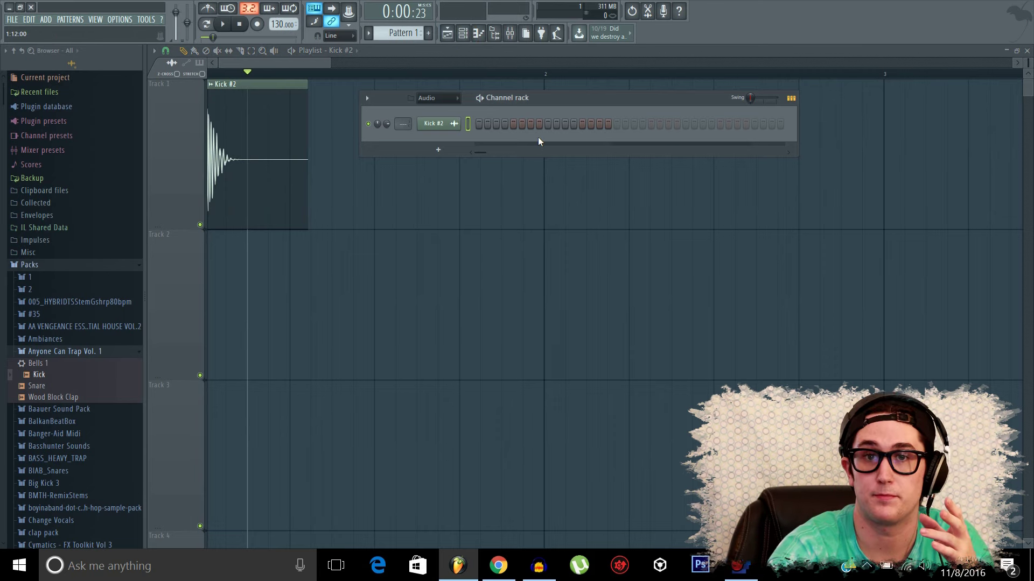
{"action": "left_click", "coordinate": [455, 35]}
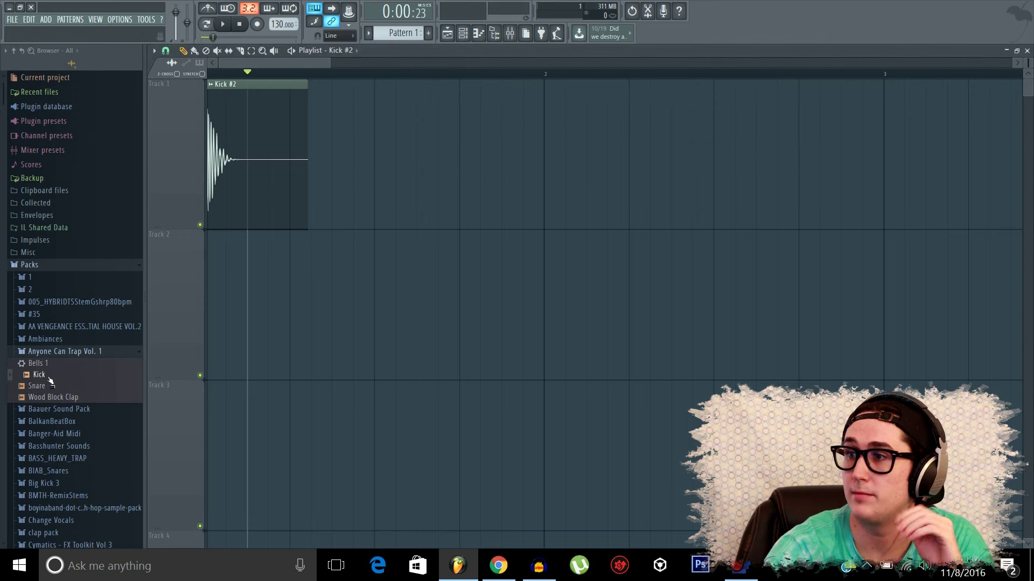
{"action": "left_click_drag", "start_coordinate": [39, 386], "coordinate": [371, 216]}
{"action": "left_click_drag", "start_coordinate": [404, 153], "coordinate": [330, 180]}
{"action": "left_click_drag", "start_coordinate": [34, 386], "coordinate": [362, 331]}
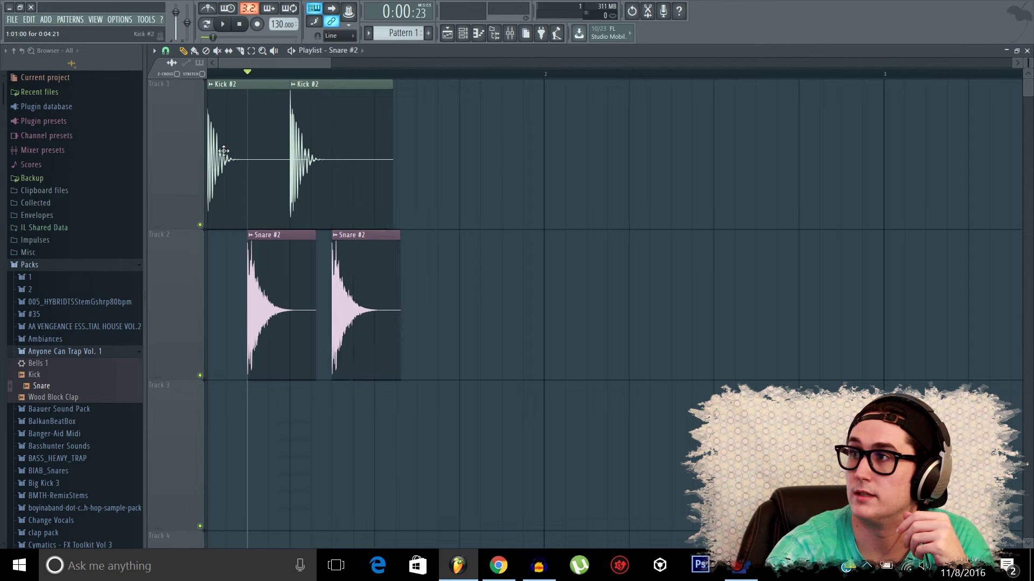
Play back the kick and snare arrangement, then shorten the second Snare #2 clip
{"action": "left_click", "coordinate": [223, 24]}
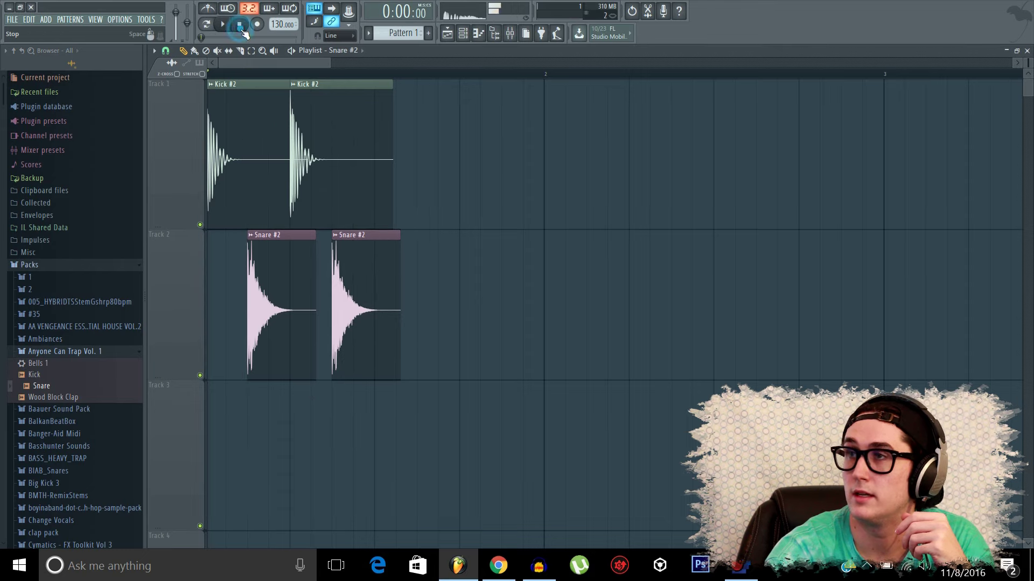
{"action": "left_click", "coordinate": [243, 31]}
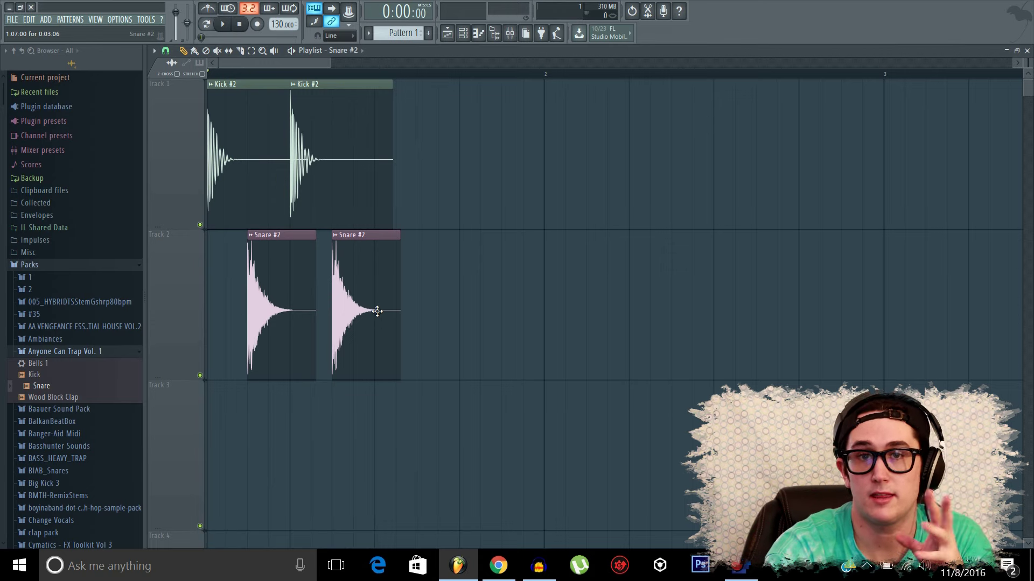
{"action": "left_click_drag", "start_coordinate": [332, 63], "coordinate": [341, 286]}
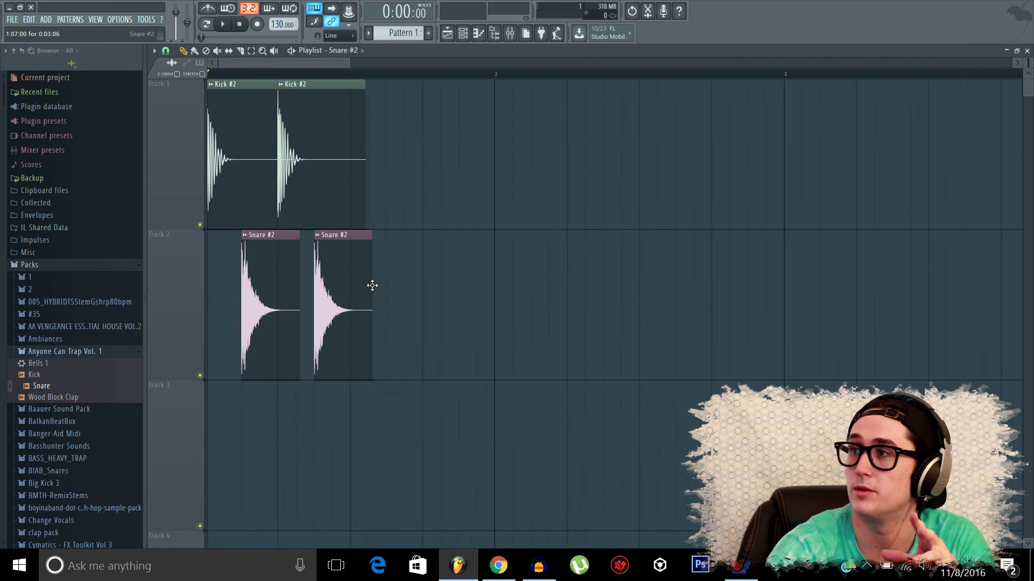
{"action": "left_click_drag", "start_coordinate": [372, 285], "coordinate": [341, 302]}
Delete both Snare #2 clips and the first Kick #2 clip from the playlist
{"action": "right_click", "coordinate": [327, 304]}
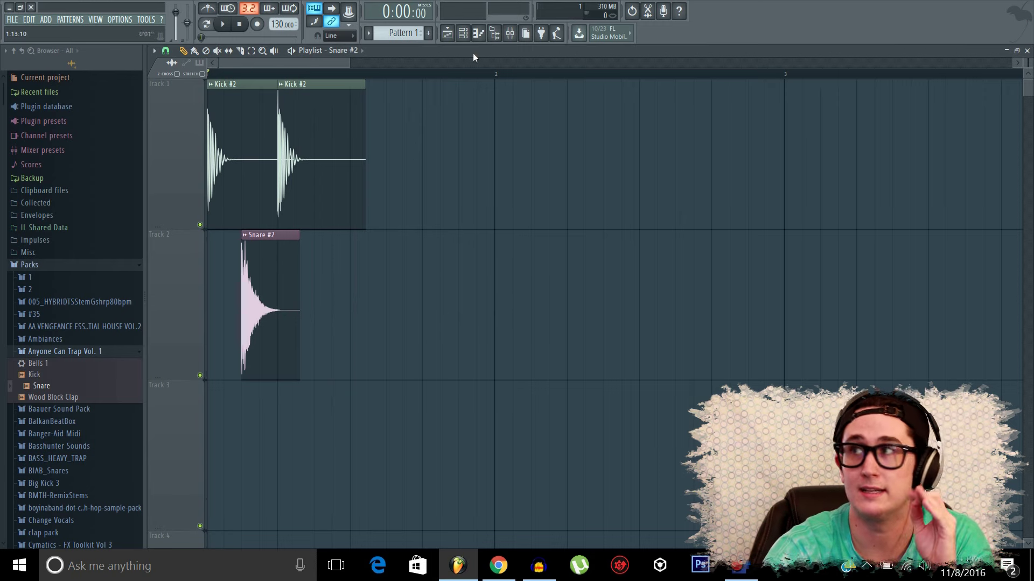
{"action": "right_click", "coordinate": [269, 298]}
{"action": "right_click", "coordinate": [298, 143]}
Delete the last Kick #2 clip and show the channel rack for Pattern 1
{"action": "right_click", "coordinate": [242, 151]}
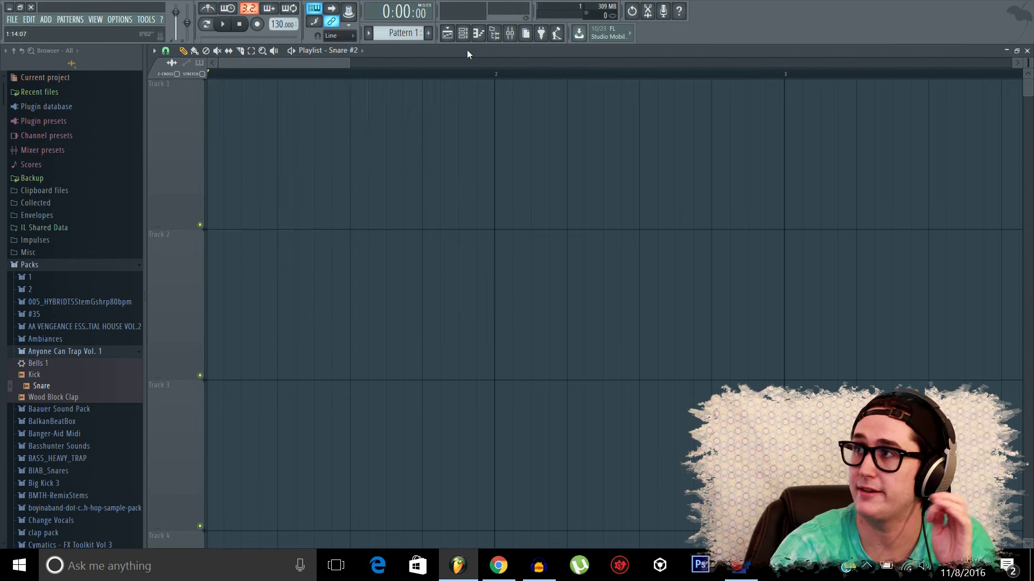
{"action": "left_click", "coordinate": [462, 33]}
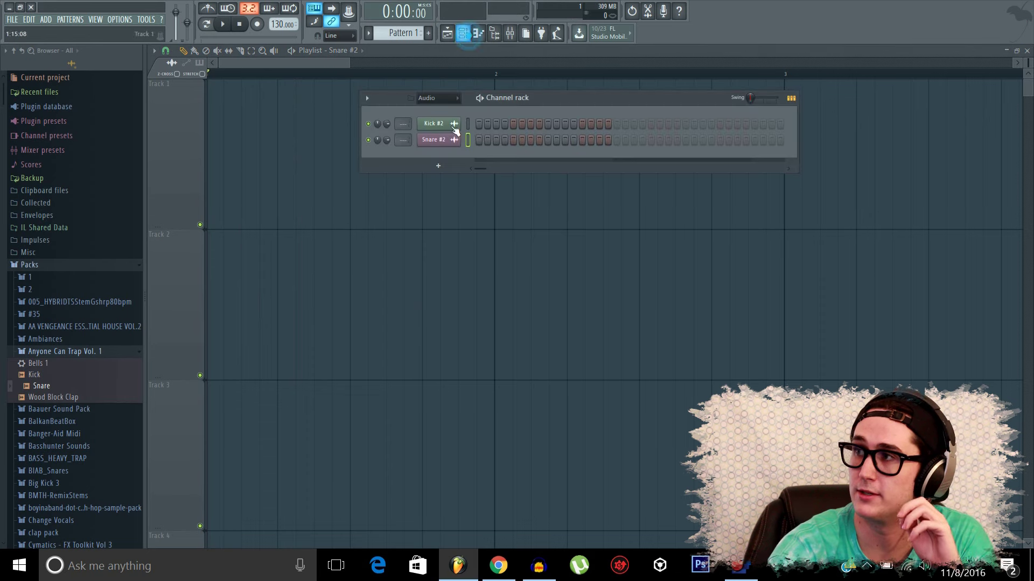
{"action": "left_click", "coordinate": [401, 42]}
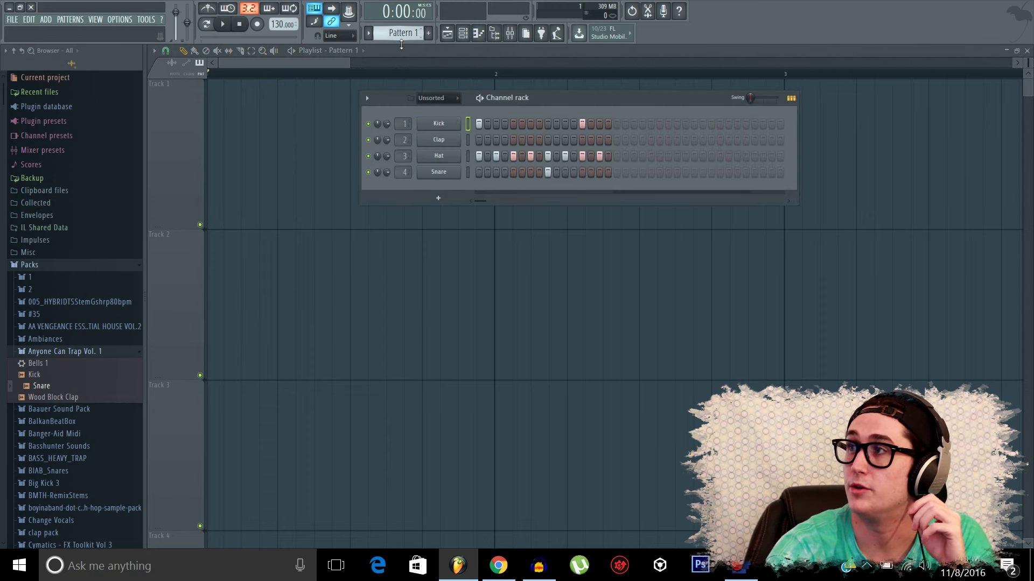
Switch the channel display filter to Audio, then back to Unsorted to list Kick, Clap, Hat and Snare
{"action": "left_click", "coordinate": [437, 97]}
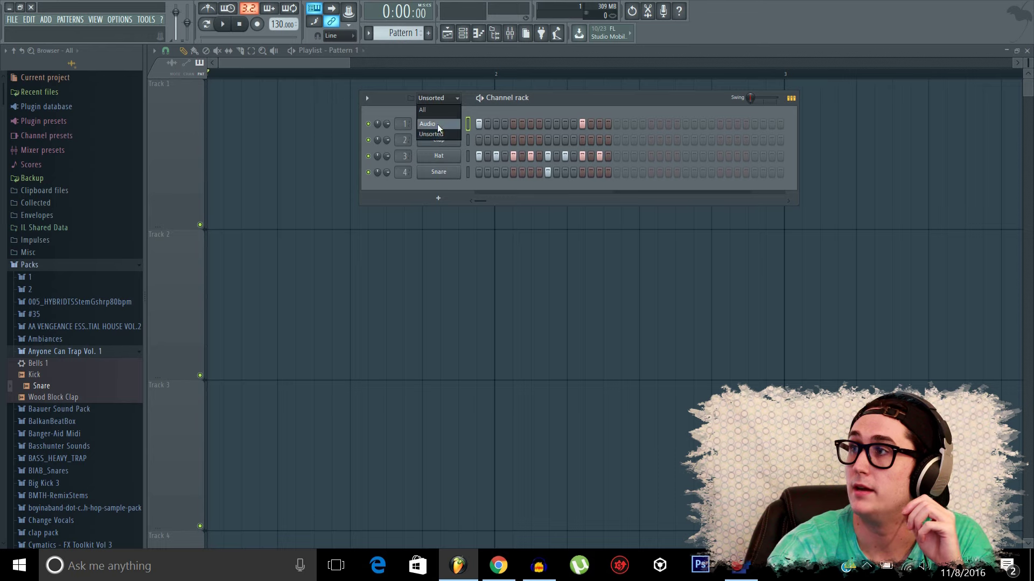
{"action": "left_click", "coordinate": [437, 123]}
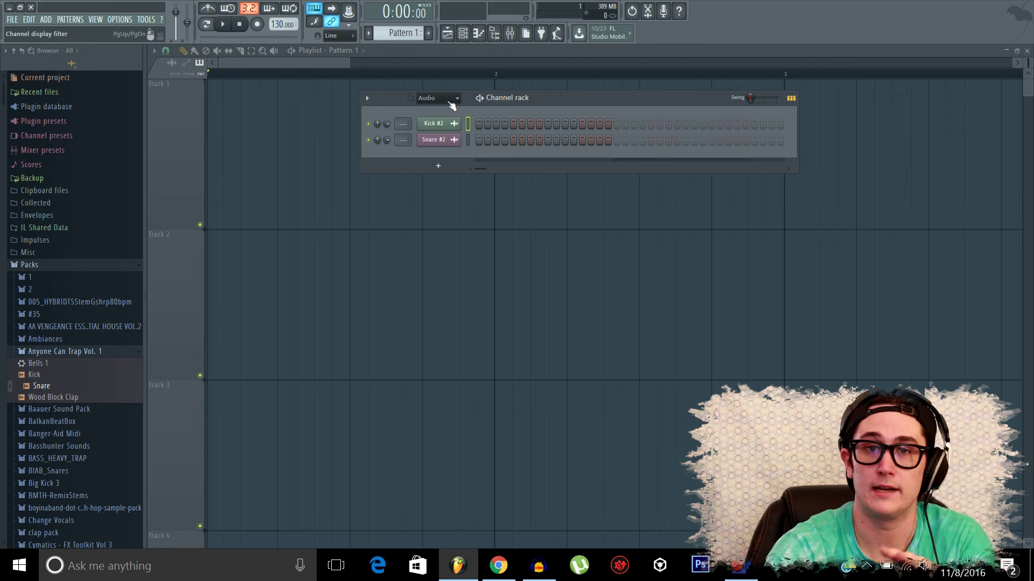
{"action": "left_click", "coordinate": [459, 102]}
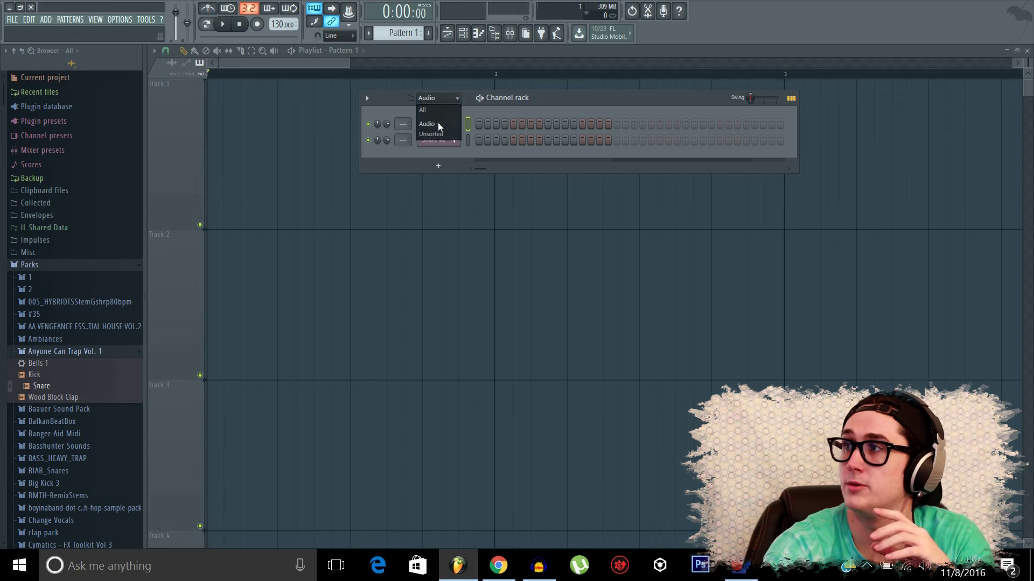
{"action": "left_click", "coordinate": [393, 106]}
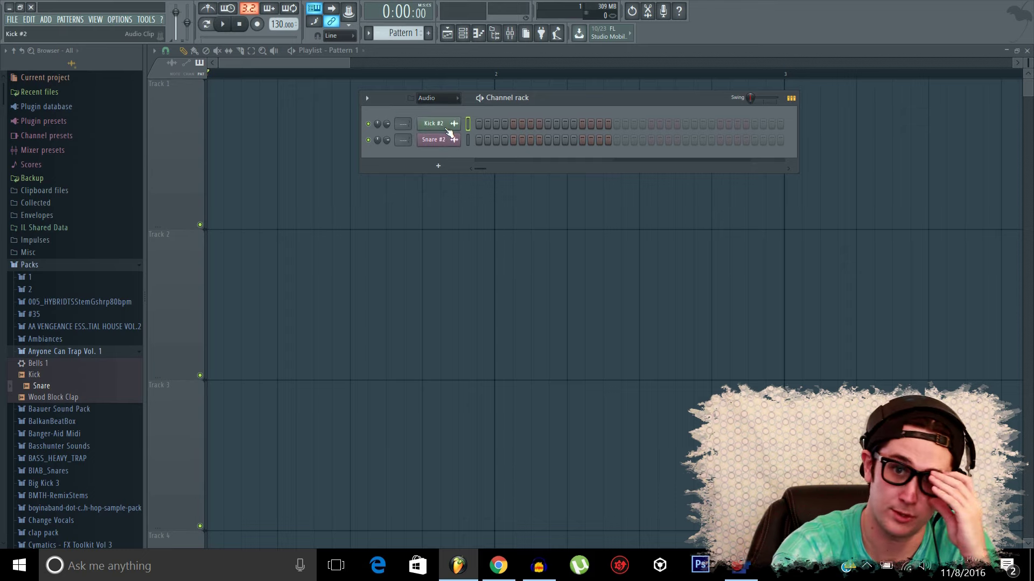
{"action": "left_click", "coordinate": [437, 99]}
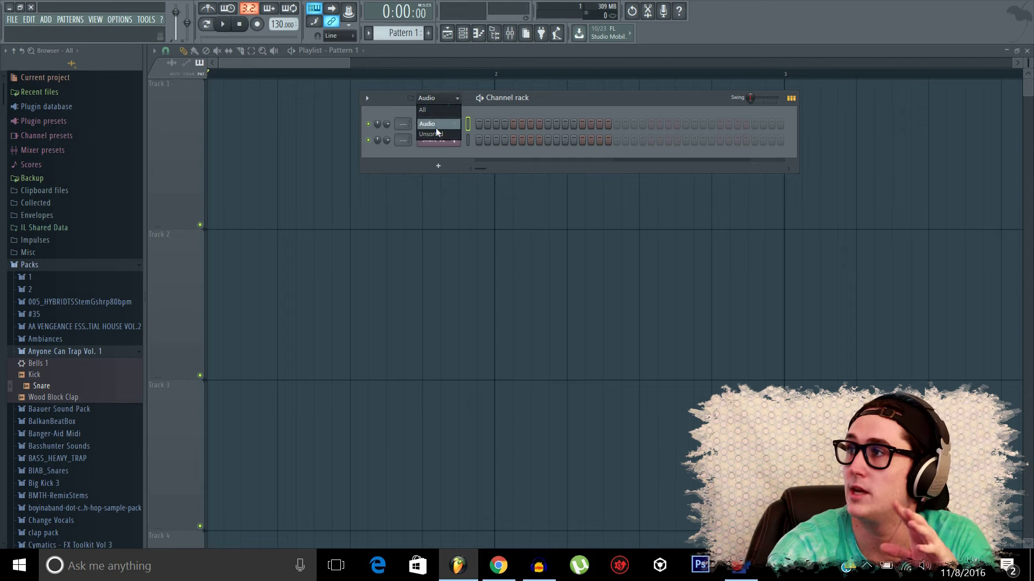
{"action": "left_click", "coordinate": [436, 134]}
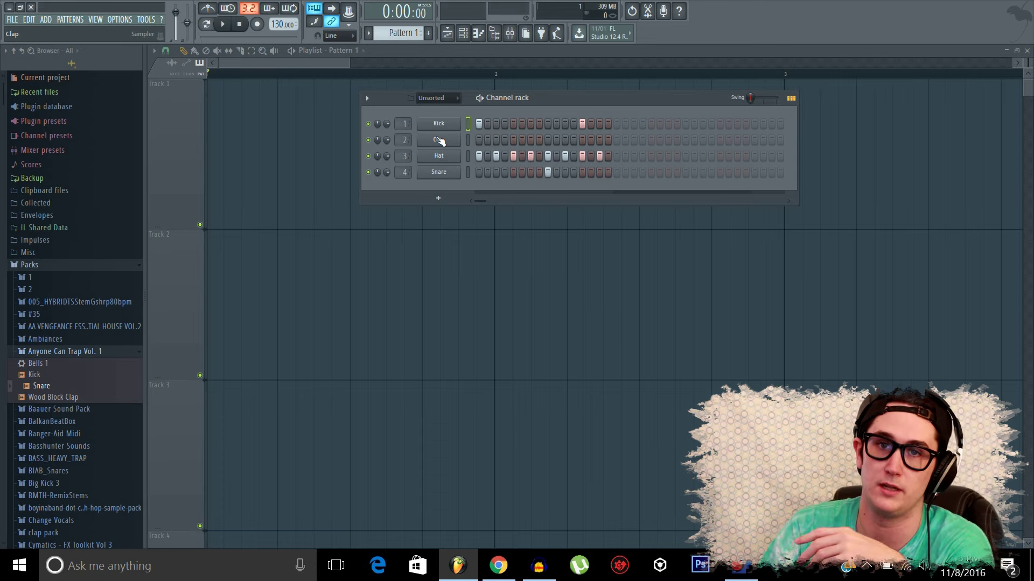
{"action": "left_click", "coordinate": [454, 99]}
{"action": "left_click", "coordinate": [454, 112]}
{"action": "right_click", "coordinate": [455, 118]}
{"action": "left_click", "coordinate": [447, 112]}
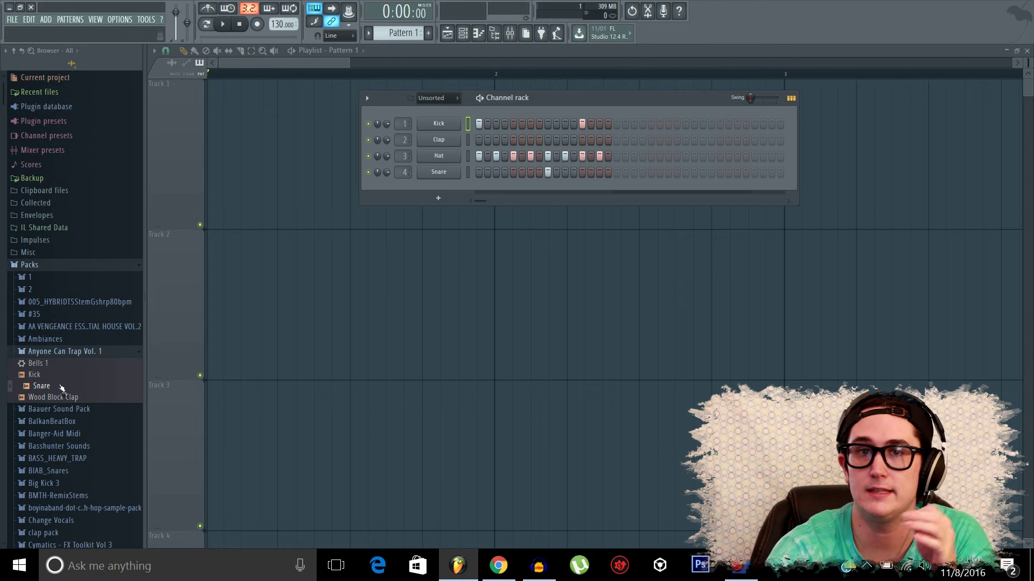
Preview Wood Block Clap and load it onto the Clap channel
{"action": "left_click_drag", "start_coordinate": [38, 375], "coordinate": [449, 127]}
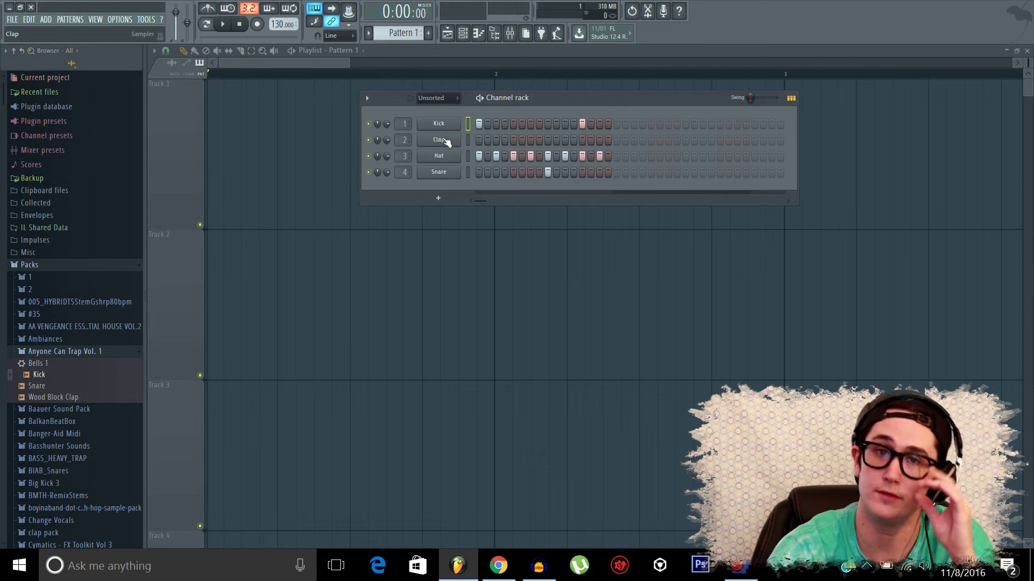
{"action": "left_click_drag", "start_coordinate": [36, 386], "coordinate": [436, 173]}
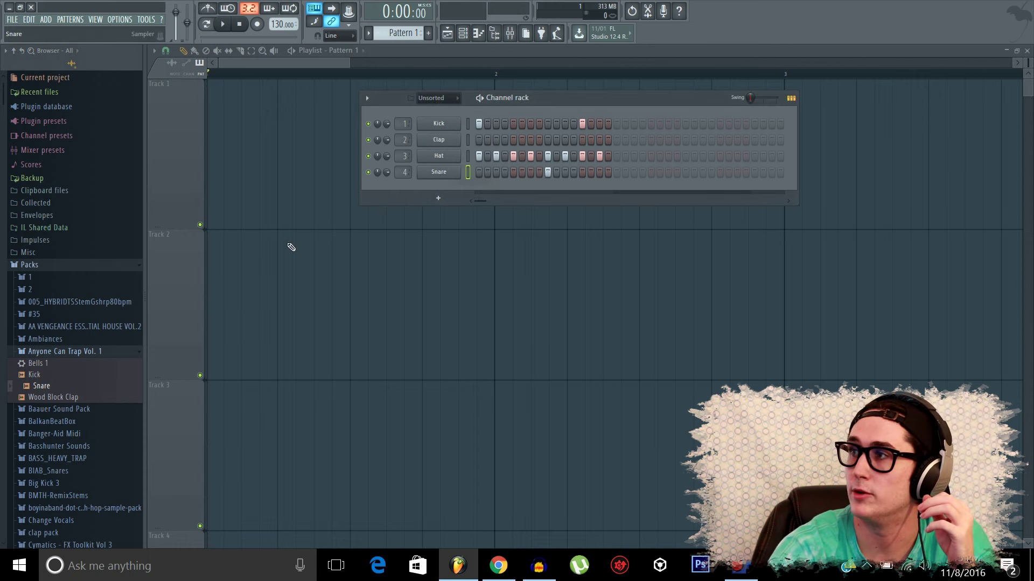
{"action": "left_click", "coordinate": [58, 398]}
{"action": "left_click_drag", "start_coordinate": [57, 401], "coordinate": [439, 141]}
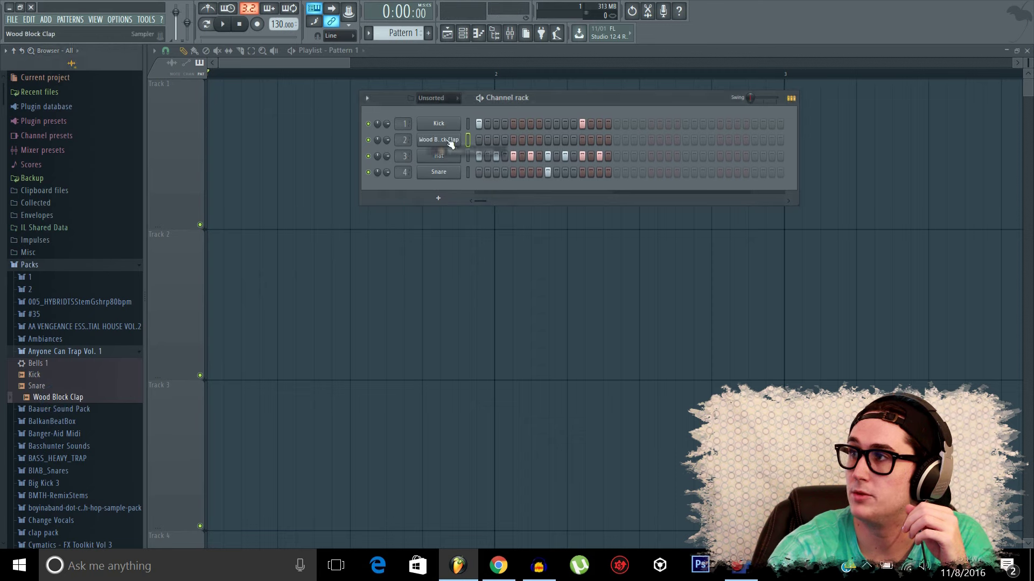
Open the Snare channel settings, move them below the rack, then close them
{"action": "left_click", "coordinate": [438, 172]}
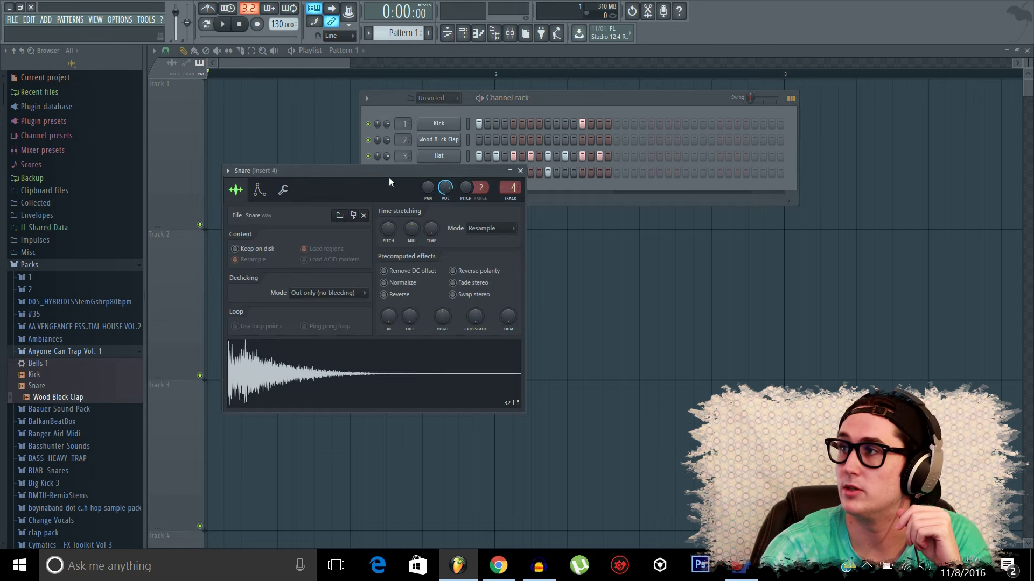
{"action": "left_click_drag", "start_coordinate": [392, 173], "coordinate": [652, 217]}
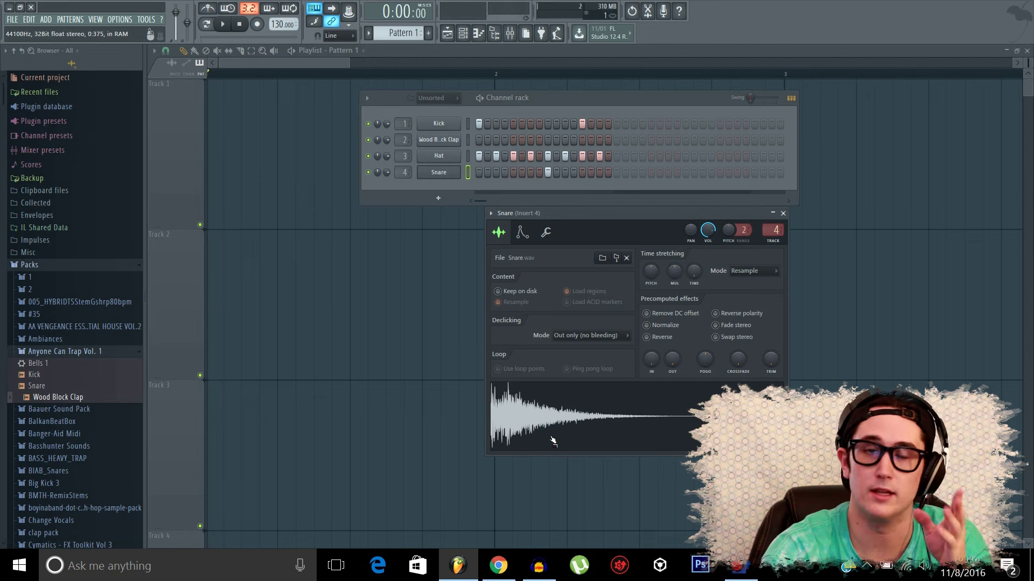
{"action": "left_click", "coordinate": [784, 213]}
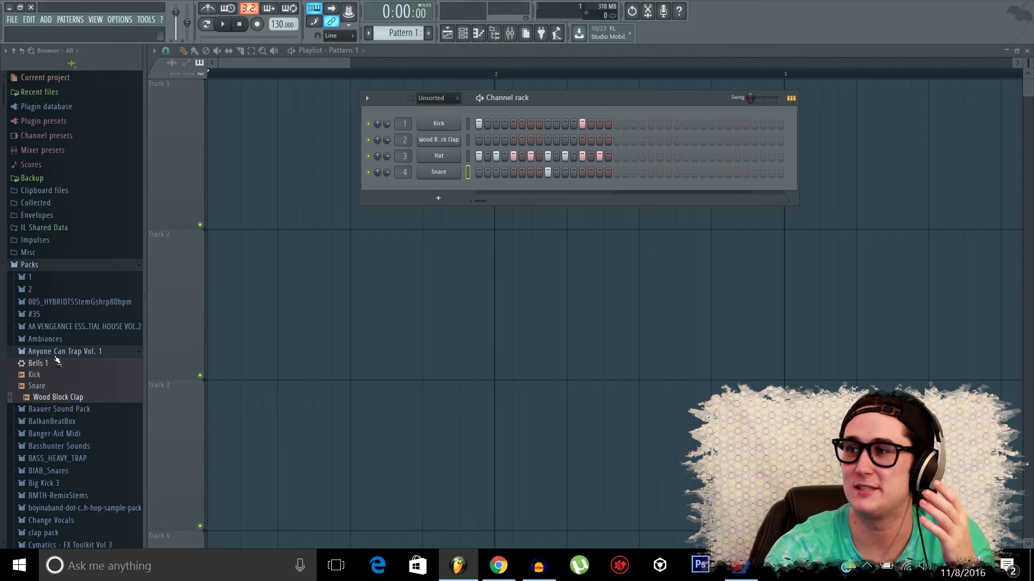
Add the Kick sample as a Kick #3 channel, then delete it again
{"action": "left_click_drag", "start_coordinate": [36, 377], "coordinate": [437, 115]}
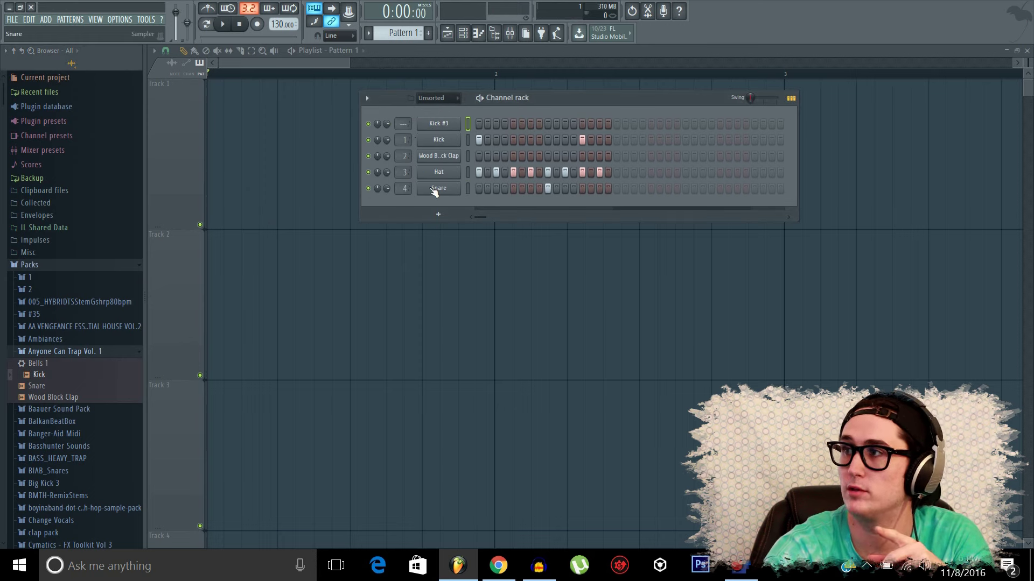
{"action": "right_click", "coordinate": [438, 123]}
{"action": "left_click", "coordinate": [491, 227]}
{"action": "left_click", "coordinate": [563, 306]}
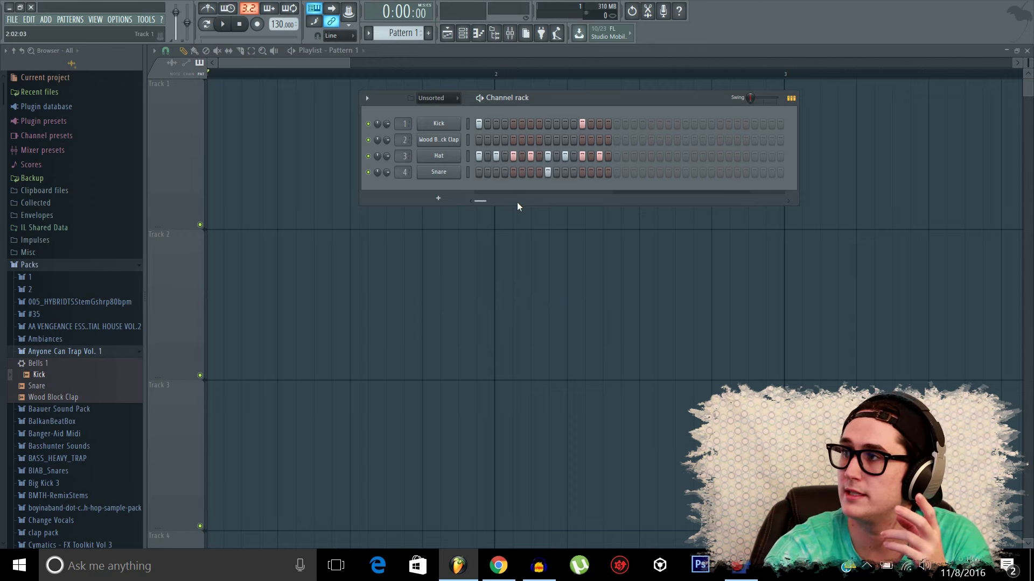
Bring up the Kick channel's options menu to insert a new plugin
{"action": "left_click", "coordinate": [440, 197]}
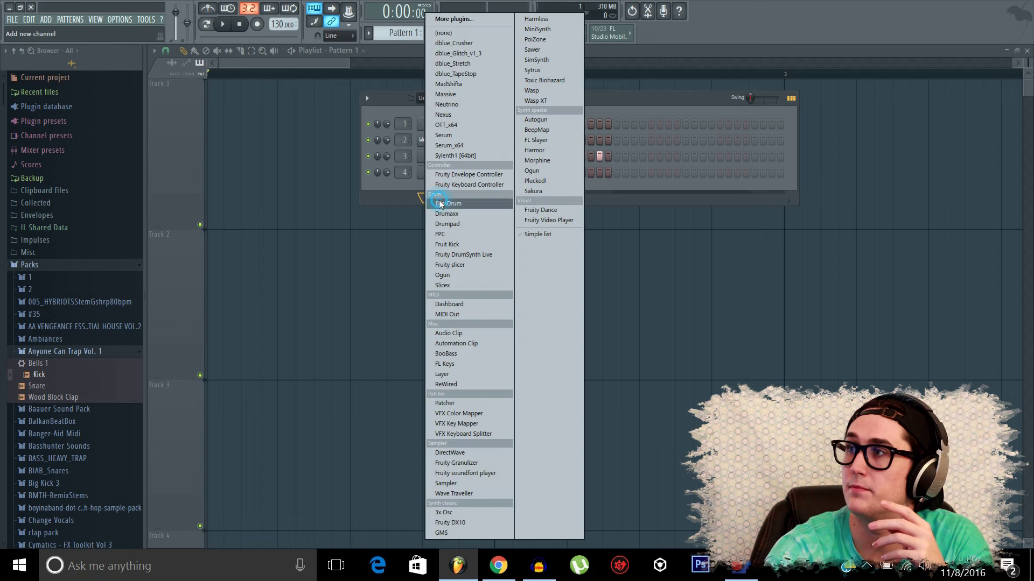
{"action": "left_click", "coordinate": [407, 199]}
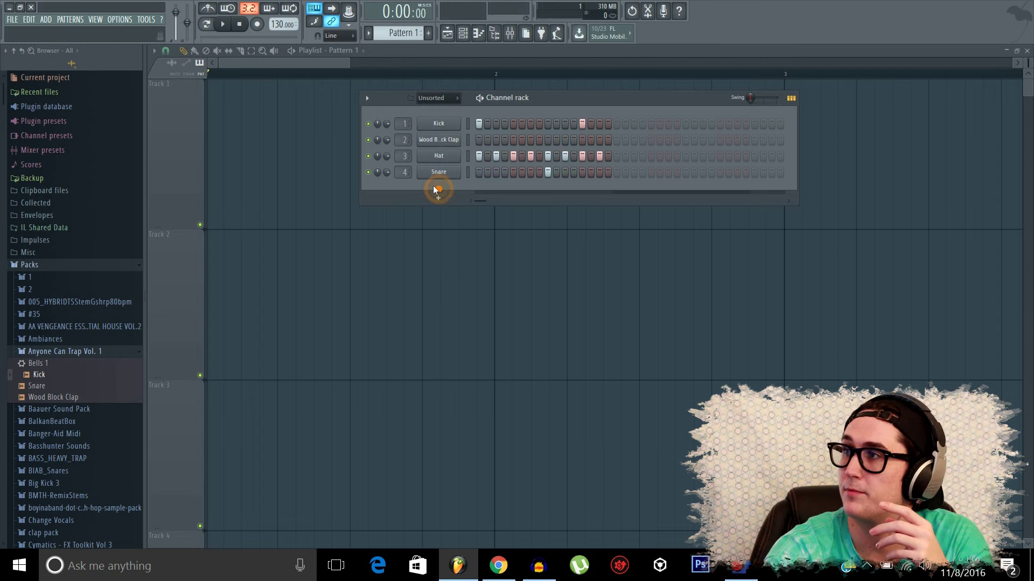
{"action": "right_click", "coordinate": [429, 125]}
{"action": "left_click", "coordinate": [438, 117]}
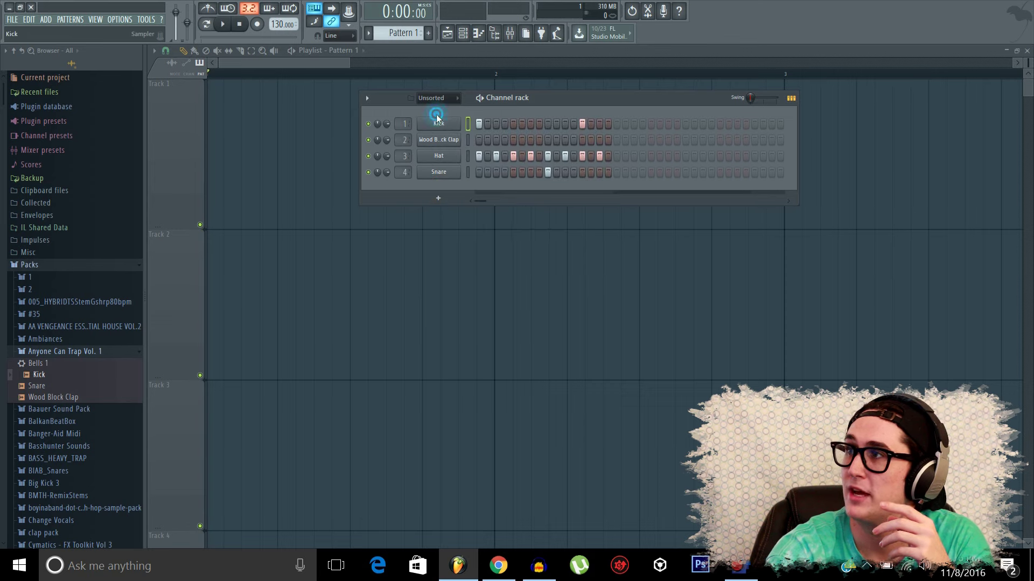
{"action": "right_click", "coordinate": [452, 122]}
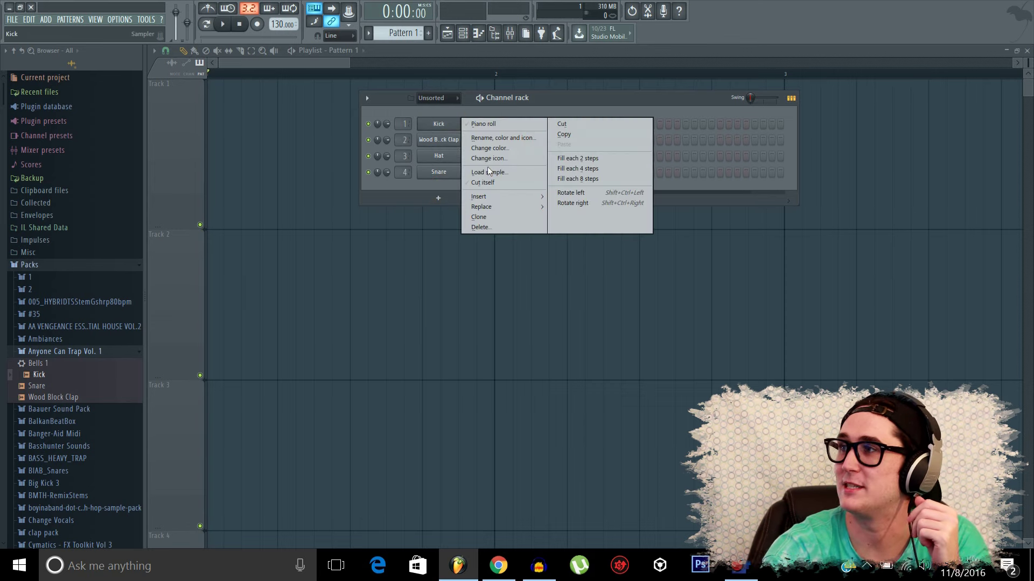
{"action": "mouse_move", "coordinate": [500, 196]}
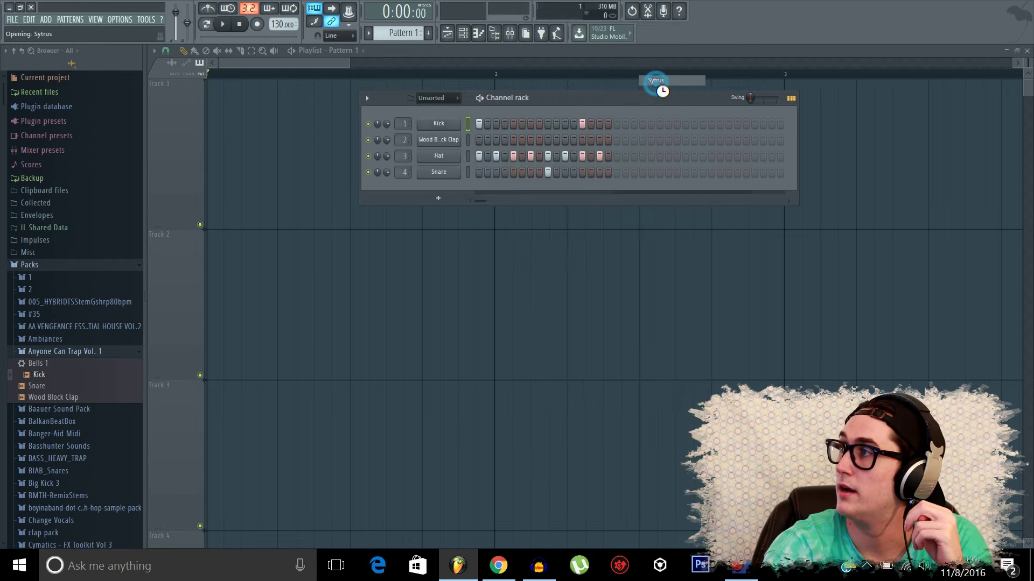
Insert Sytrus as a new channel and reposition its plugin window
{"action": "left_click", "coordinate": [657, 81]}
{"action": "left_click_drag", "start_coordinate": [341, 136], "coordinate": [722, 107]}
{"action": "left_click", "coordinate": [438, 214]}
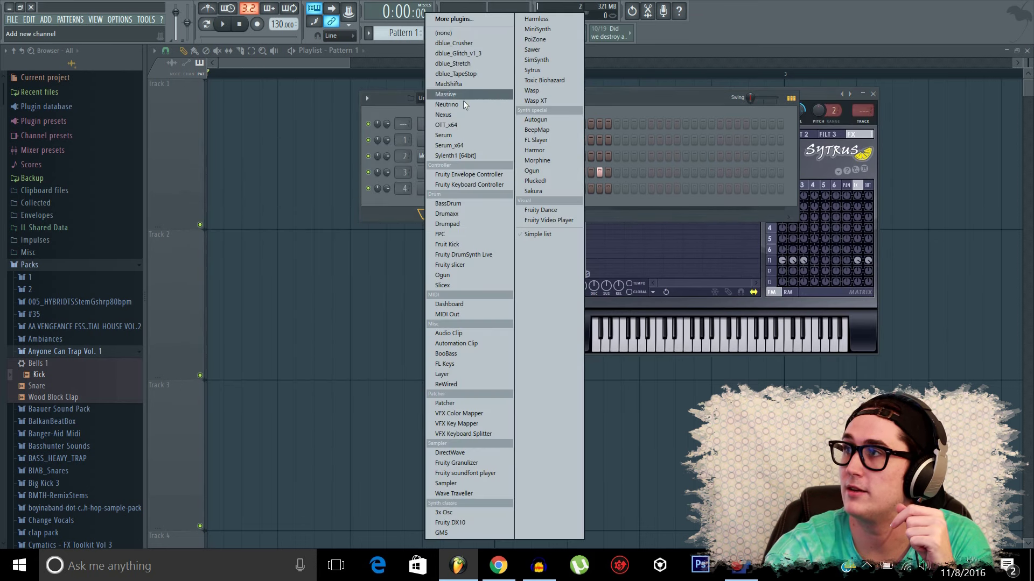
{"action": "left_click", "coordinate": [681, 102]}
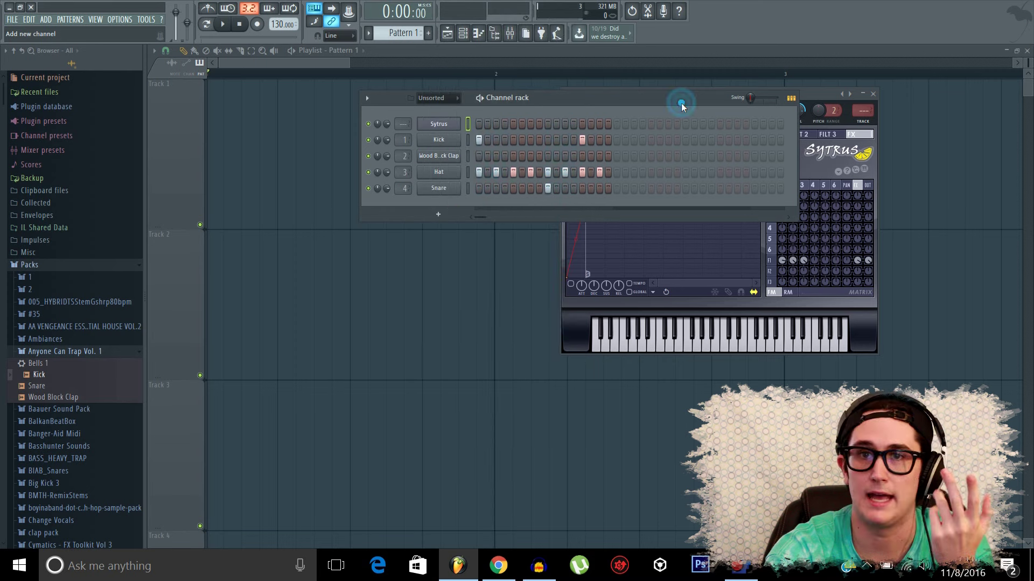
{"action": "left_click_drag", "start_coordinate": [813, 95], "coordinate": [750, 145]}
Add a second Sytrus channel, then close and delete Sytrus #2
{"action": "left_click", "coordinate": [438, 213]}
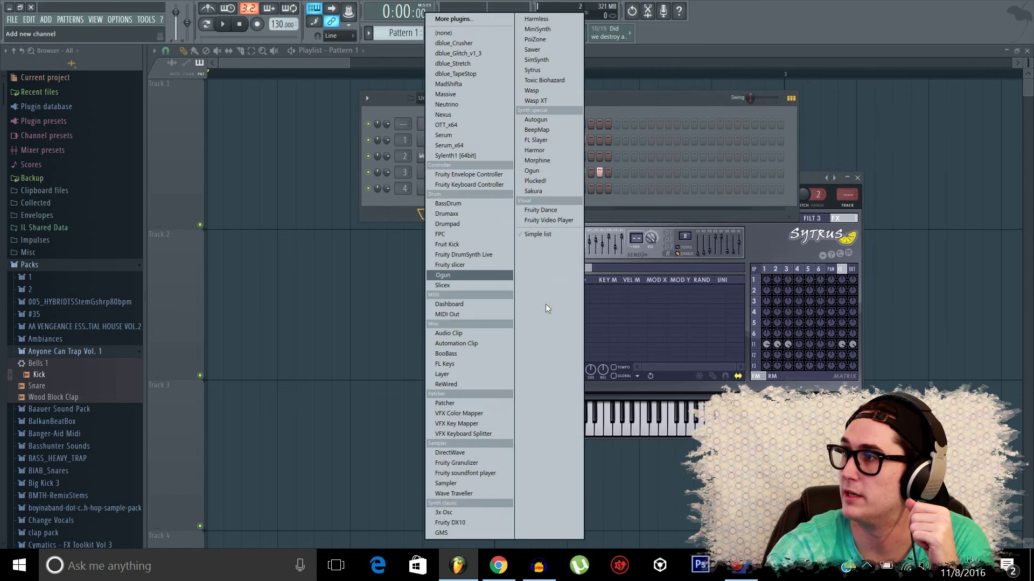
{"action": "left_click", "coordinate": [541, 70]}
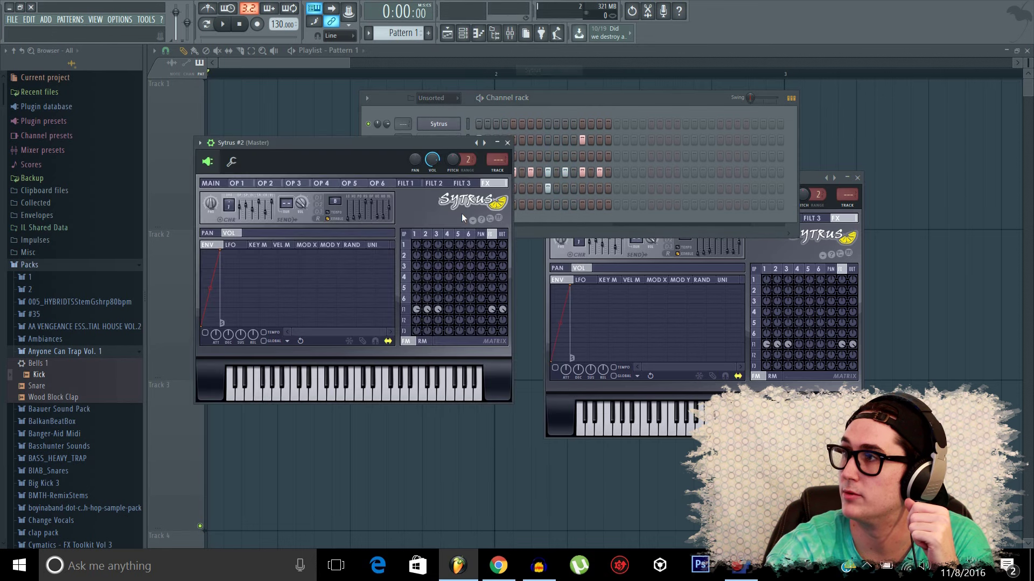
{"action": "left_click", "coordinate": [572, 96]}
{"action": "left_click", "coordinate": [340, 141]}
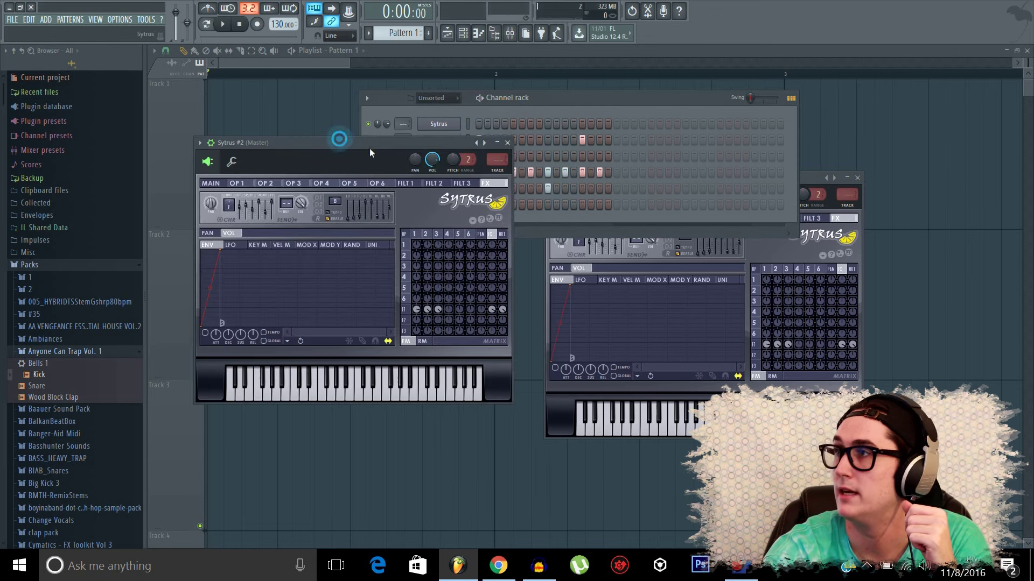
{"action": "left_click", "coordinate": [507, 142]}
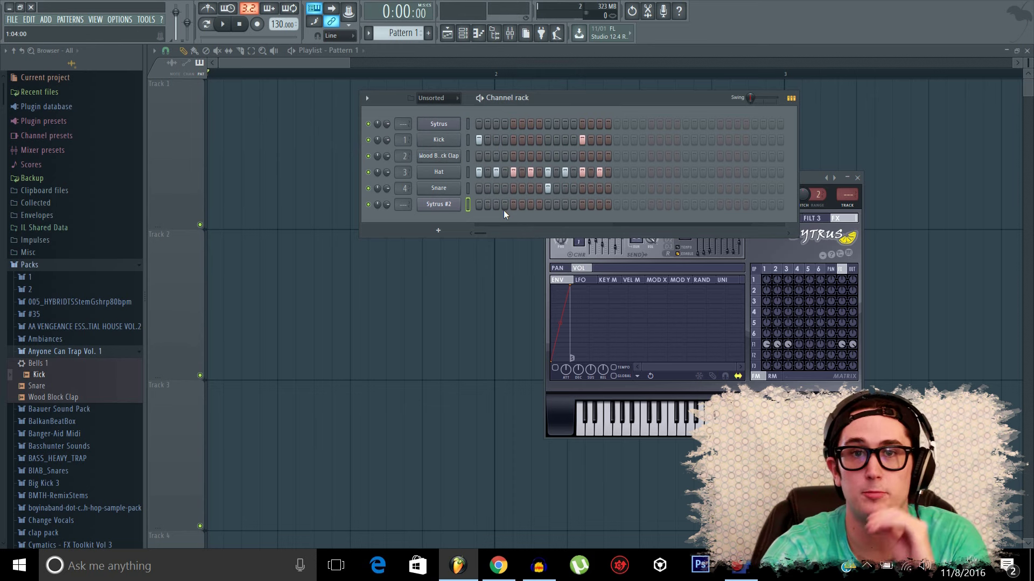
{"action": "right_click", "coordinate": [456, 204]}
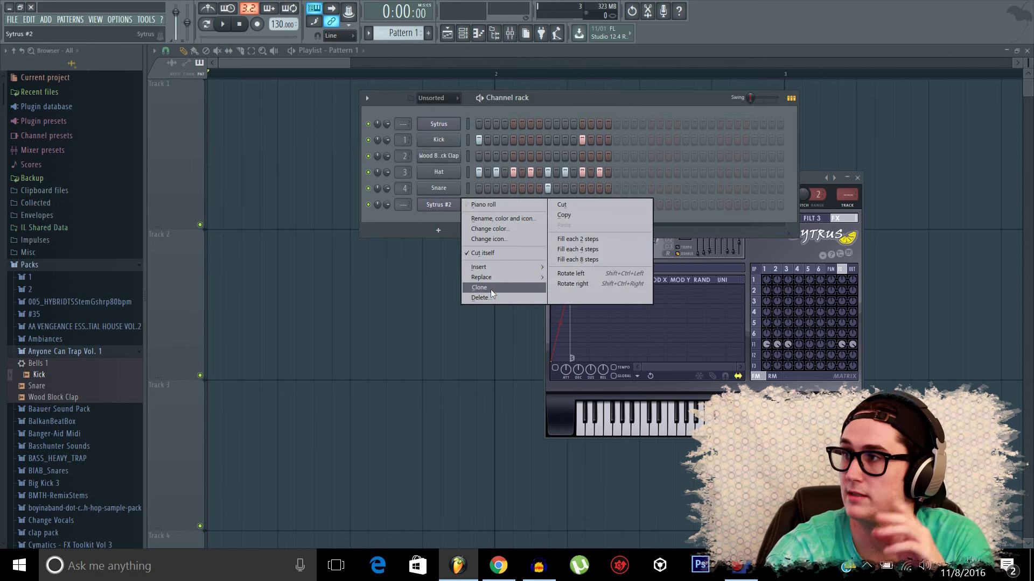
{"action": "left_click", "coordinate": [491, 295]}
{"action": "left_click", "coordinate": [567, 310]}
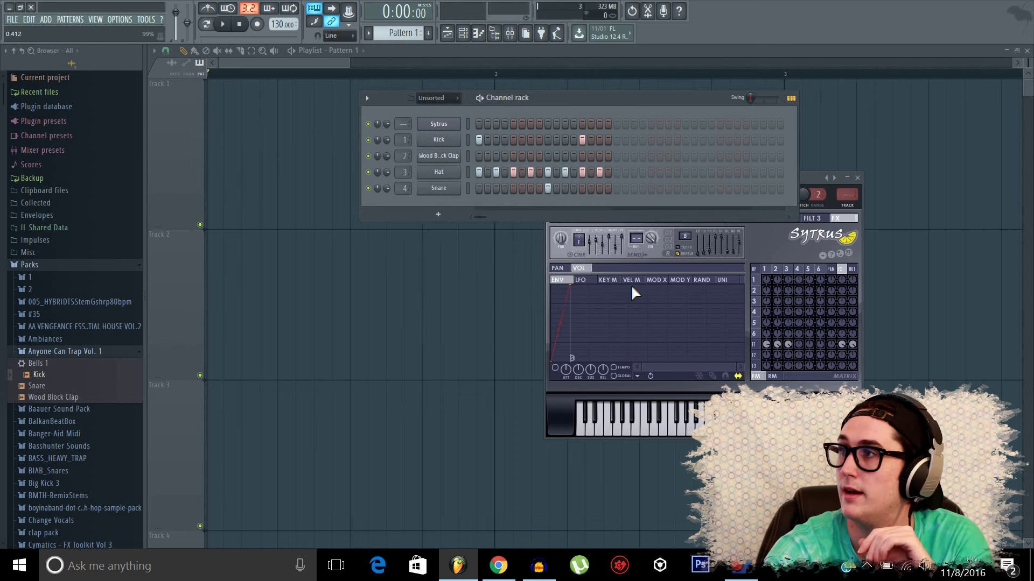
Collapse the Sytrus plugin window and open the Mixer with F9
{"action": "left_click_drag", "start_coordinate": [808, 178], "coordinate": [748, 229]}
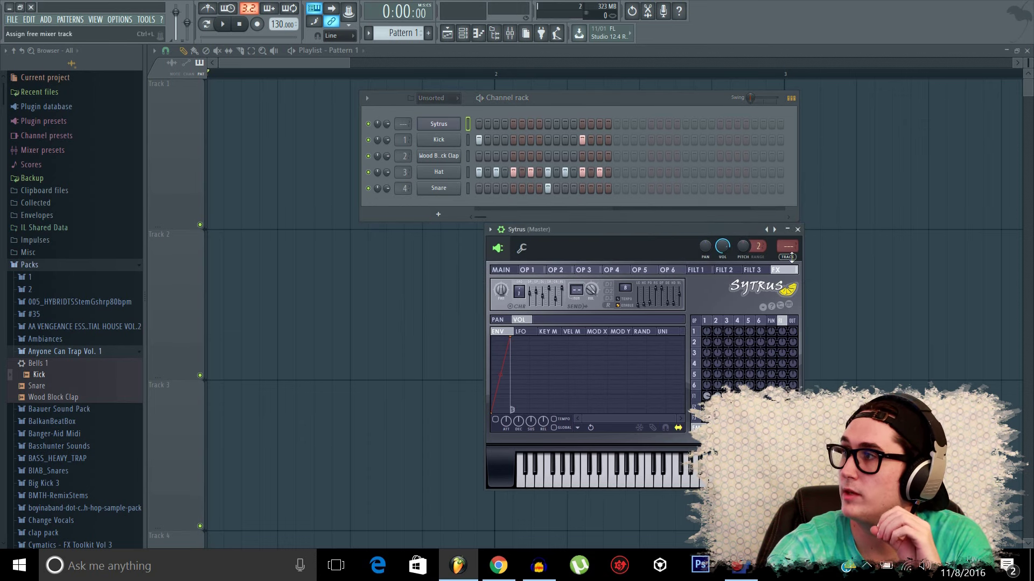
{"action": "left_click", "coordinate": [787, 230]}
{"action": "key", "text": "F9"}
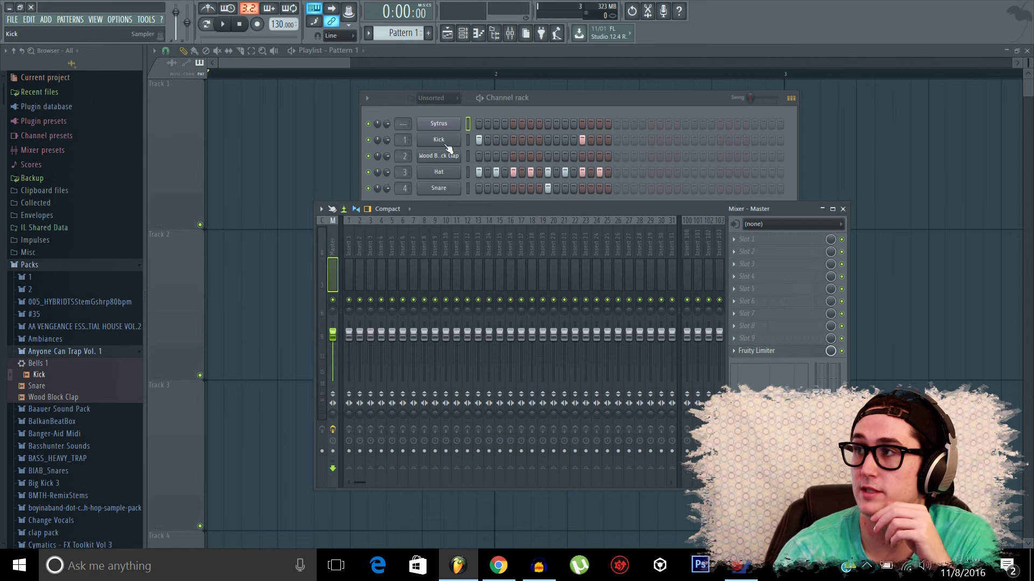
Play and stop the pattern, then select mixer Insert 1 to show its effect slots
{"action": "left_click", "coordinate": [230, 31]}
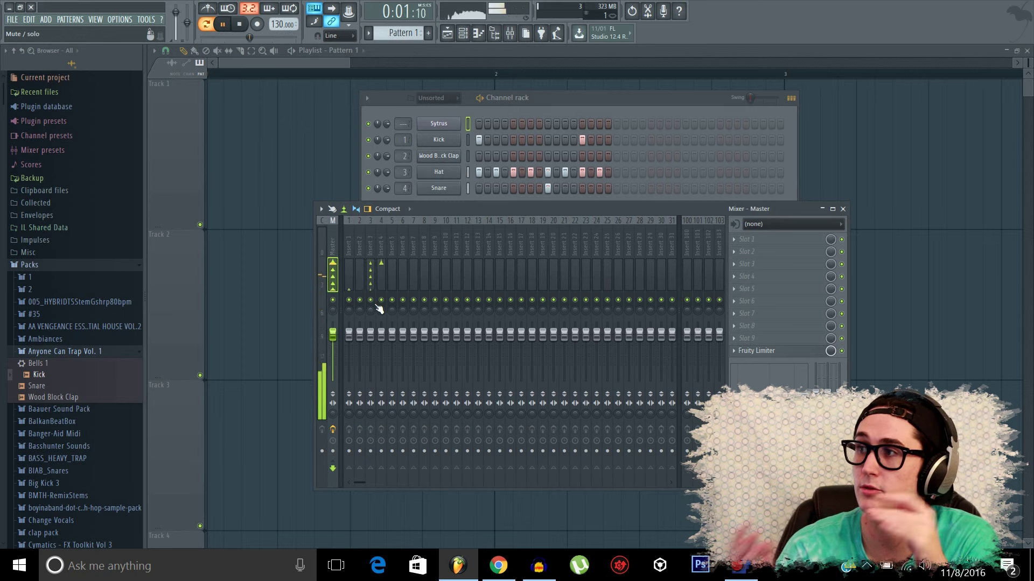
{"action": "key", "text": "space"}
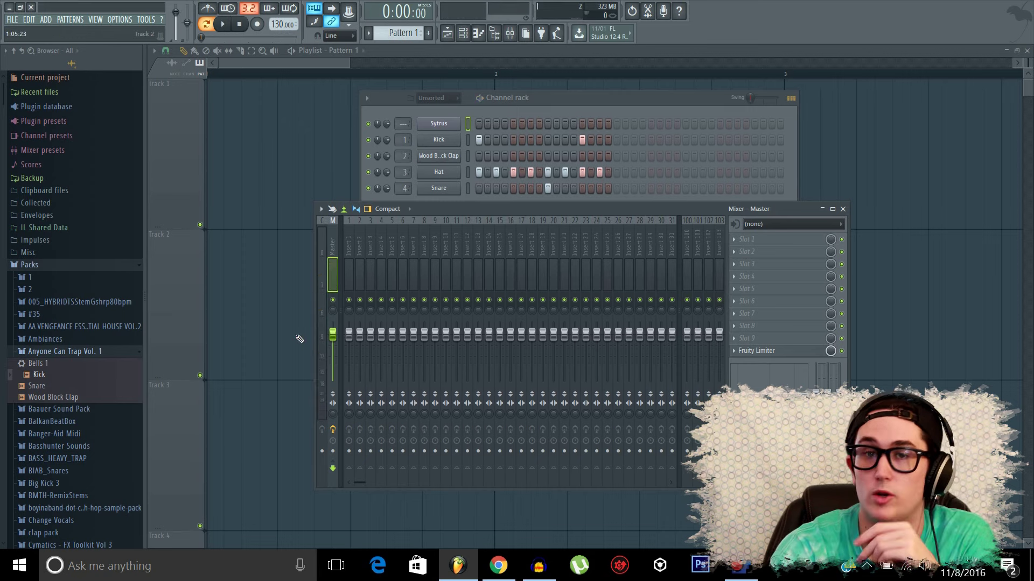
{"action": "left_click", "coordinate": [347, 237]}
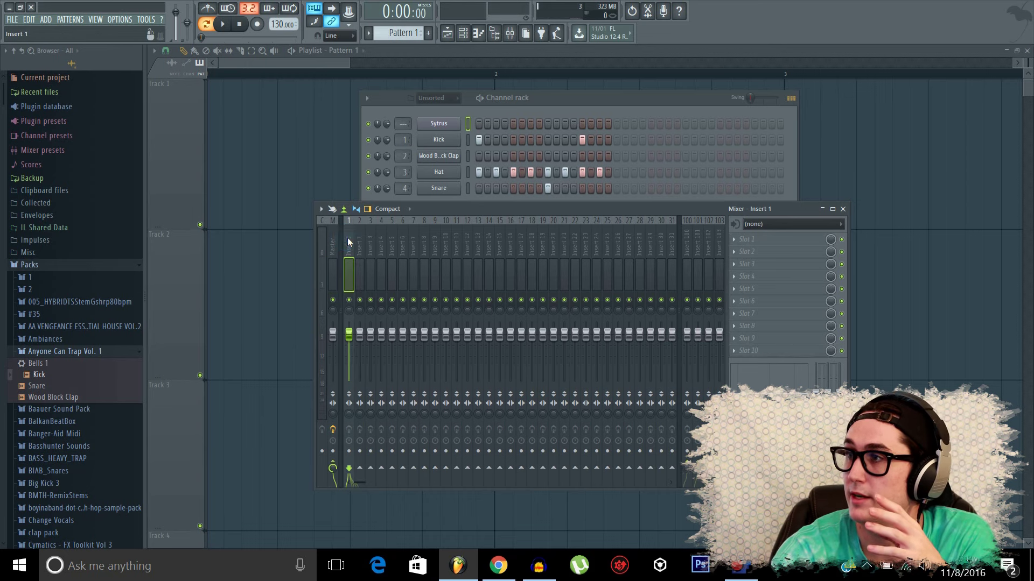
Load Fruity Reeverb 2 into Insert 1's first slot, audition it, and close its window
{"action": "left_click", "coordinate": [735, 241]}
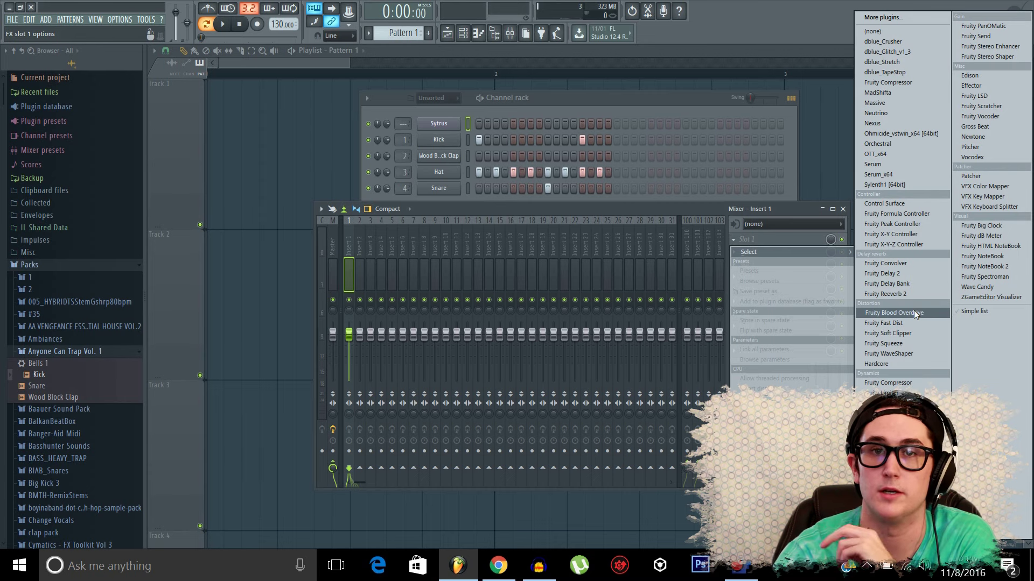
{"action": "left_click", "coordinate": [877, 294]}
{"action": "left_click_drag", "start_coordinate": [331, 157], "coordinate": [461, 267]}
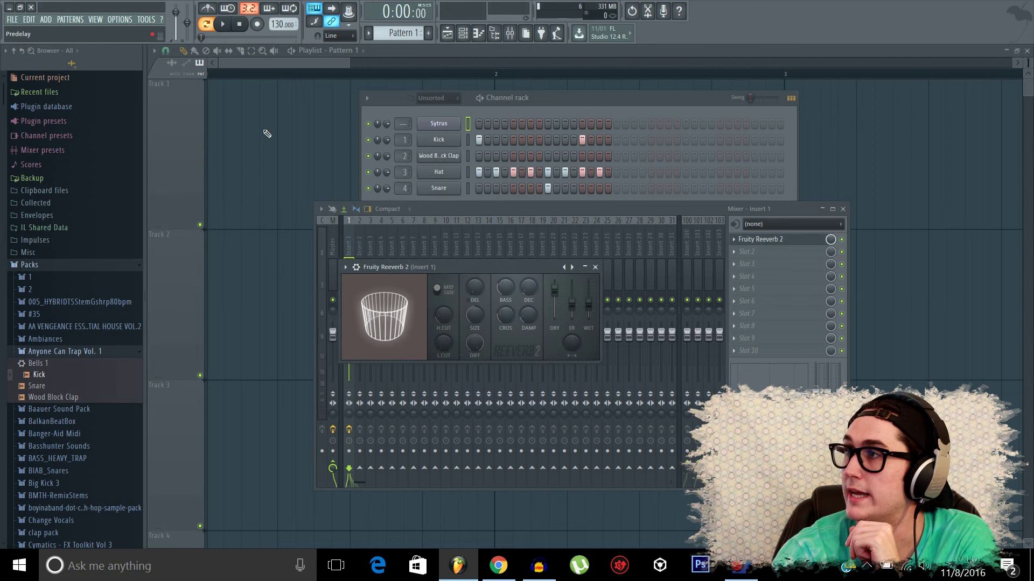
{"action": "left_click", "coordinate": [225, 25]}
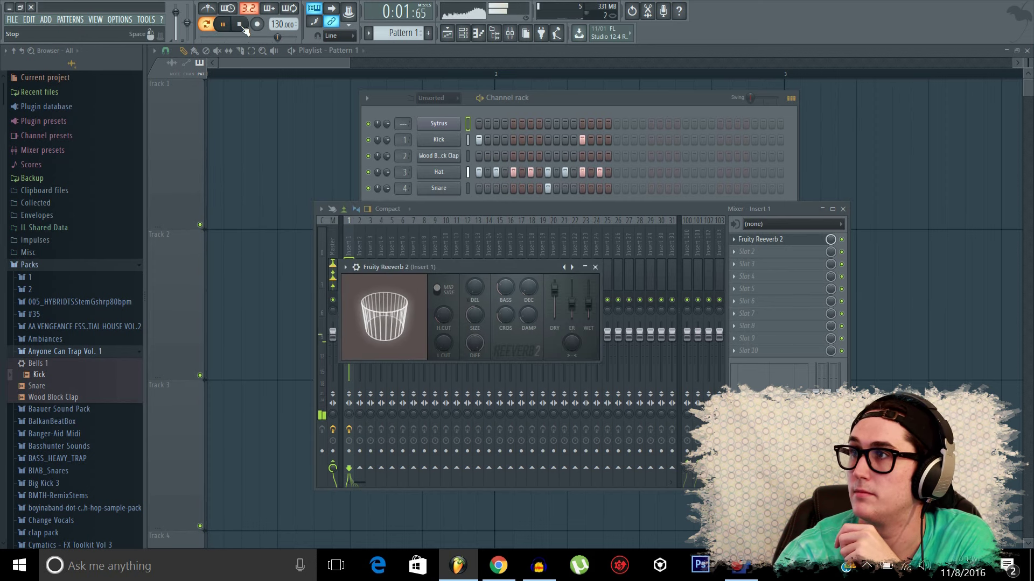
{"action": "left_click", "coordinate": [241, 25]}
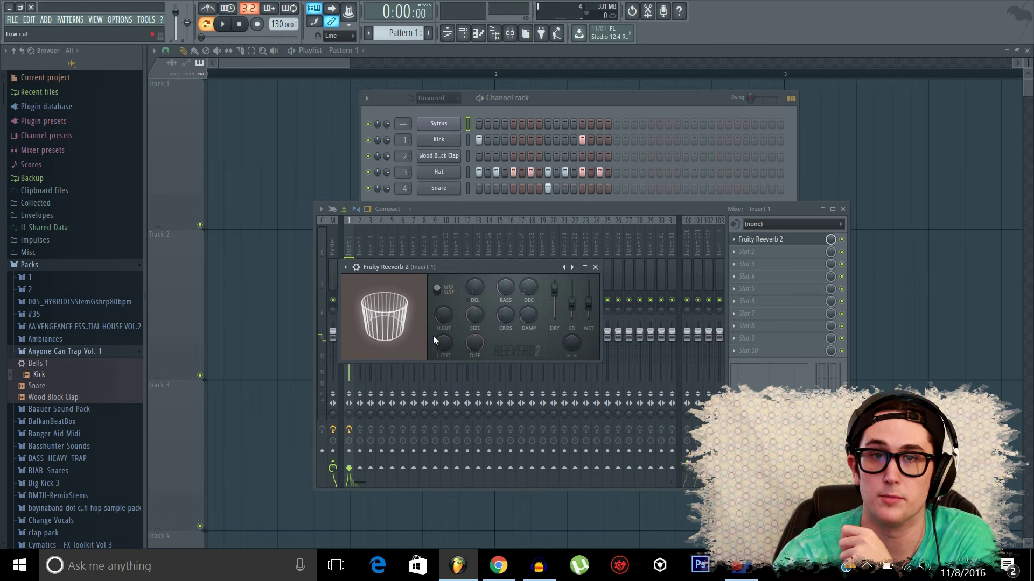
{"action": "left_click", "coordinate": [331, 245]}
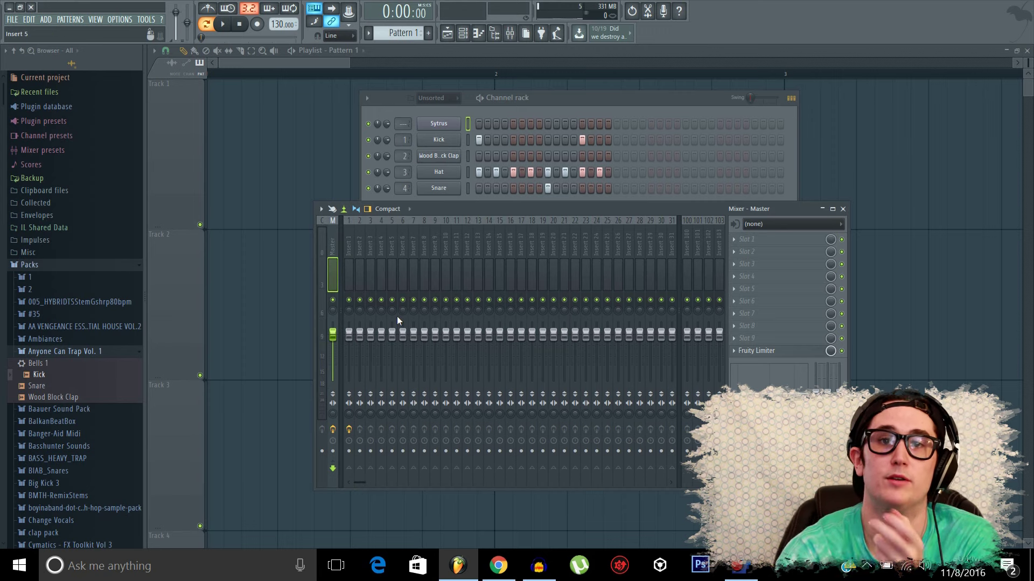
Look at Insert 4's effect slot list without choosing anything, then return to Insert 1
{"action": "left_click", "coordinate": [347, 244]}
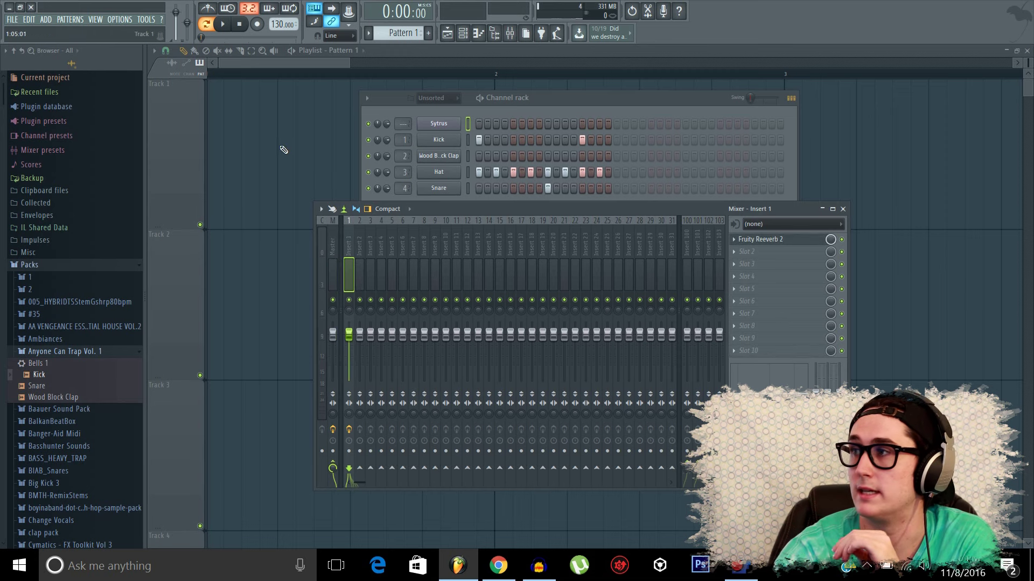
{"action": "left_click", "coordinate": [381, 251]}
{"action": "left_click", "coordinate": [766, 251]}
{"action": "mouse_move", "coordinate": [848, 264]}
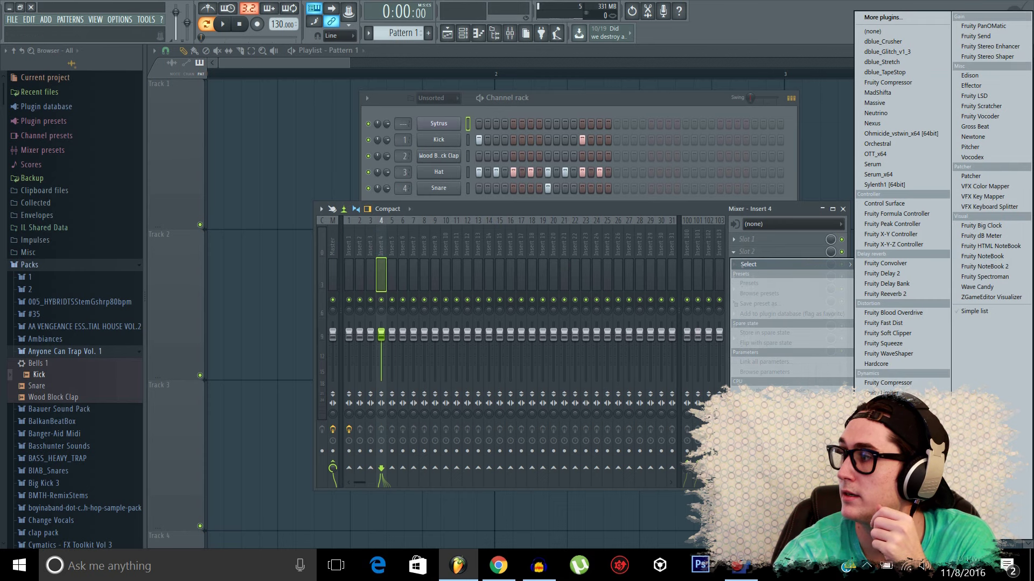
{"action": "left_click", "coordinate": [461, 210]}
{"action": "left_click", "coordinate": [347, 257]}
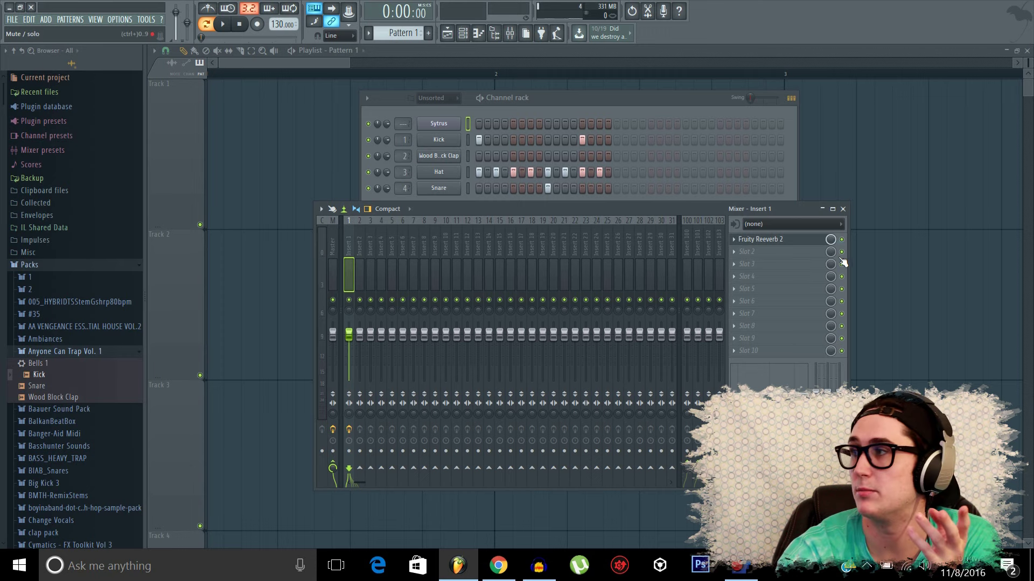
Bypass and re-enable Fruity Reeverb 2, then lower its mix to 73%
{"action": "left_click", "coordinate": [842, 239]}
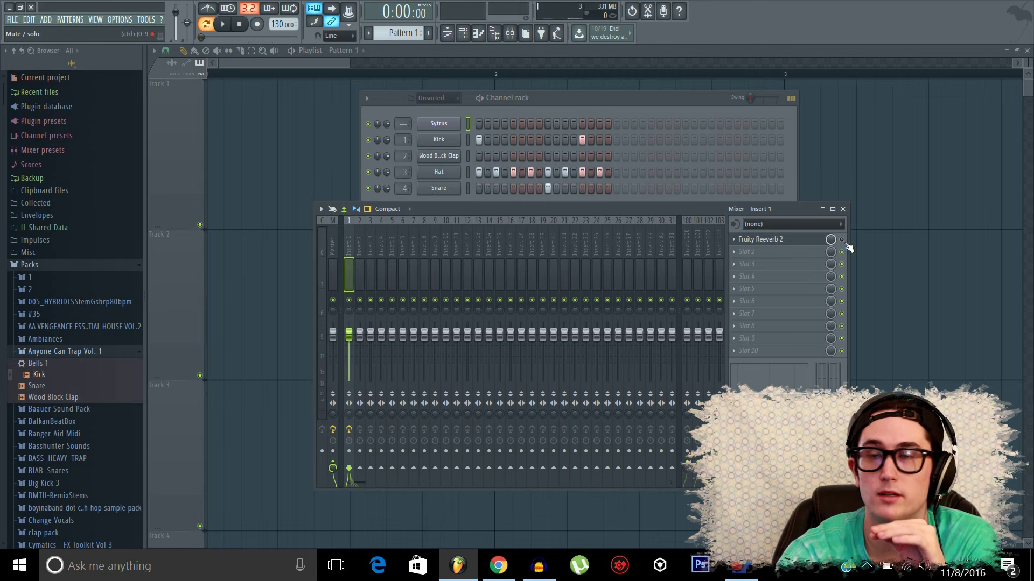
{"action": "left_click", "coordinate": [842, 240]}
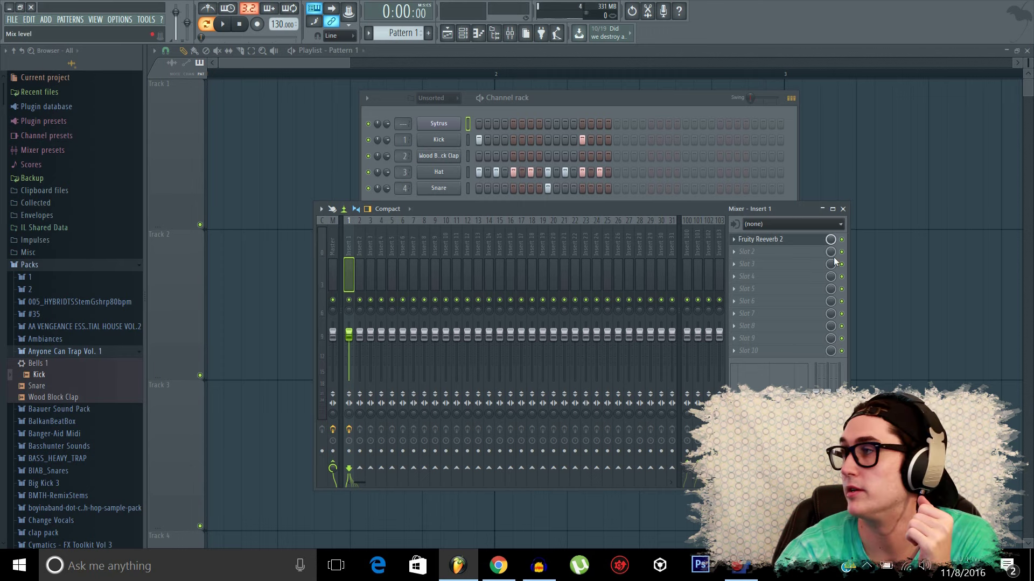
{"action": "mouse_move", "coordinate": [831, 239]}
{"action": "left_mouse_down"}
{"action": "mouse_move", "coordinate": [831, 264]}
{"action": "mouse_move", "coordinate": [831, 247]}
{"action": "left_mouse_up"}
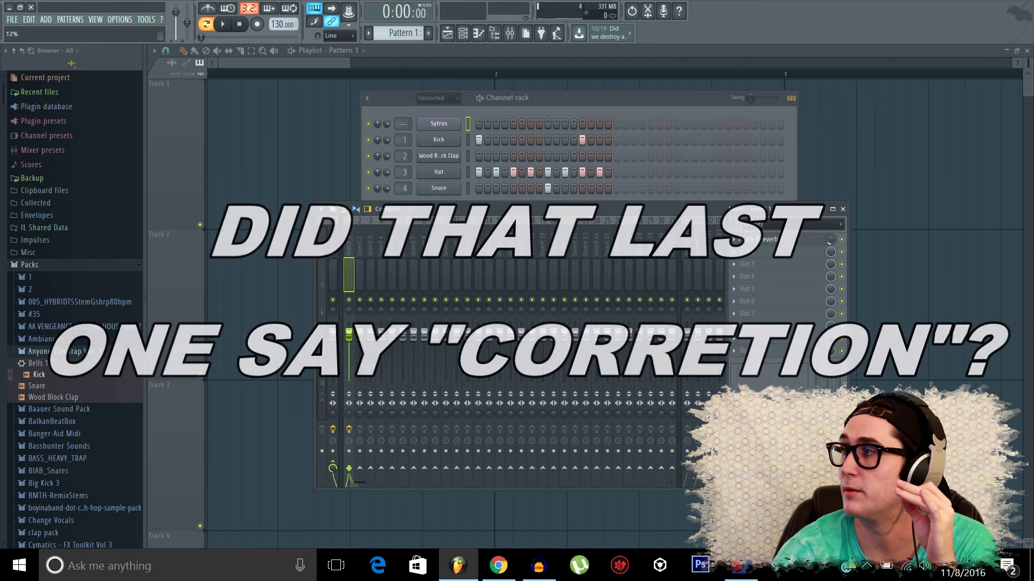
Solo the Kick channel and, during playback, settle the reverb mix at 69%
{"action": "right_click", "coordinate": [368, 141]}
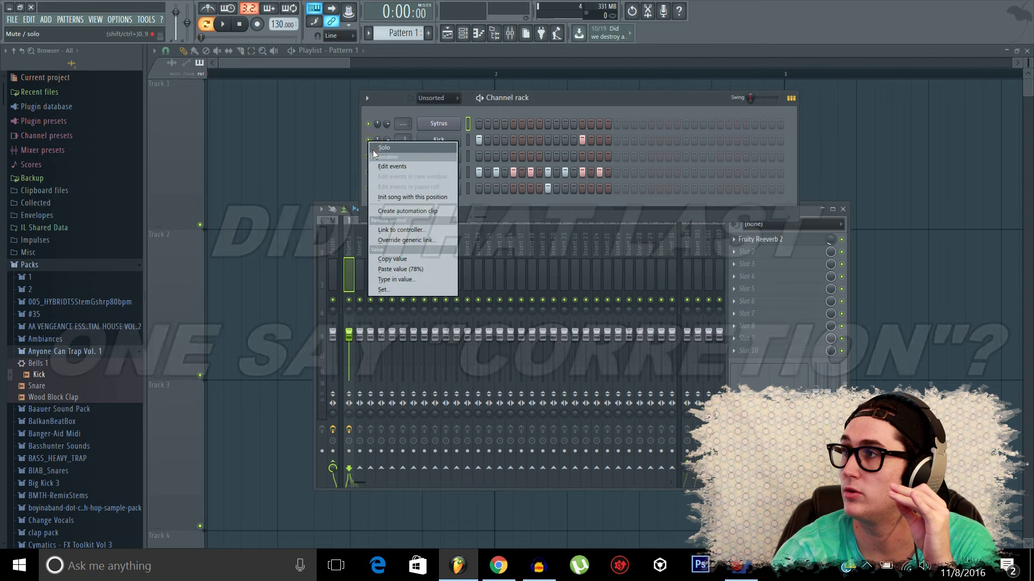
{"action": "left_click", "coordinate": [373, 150]}
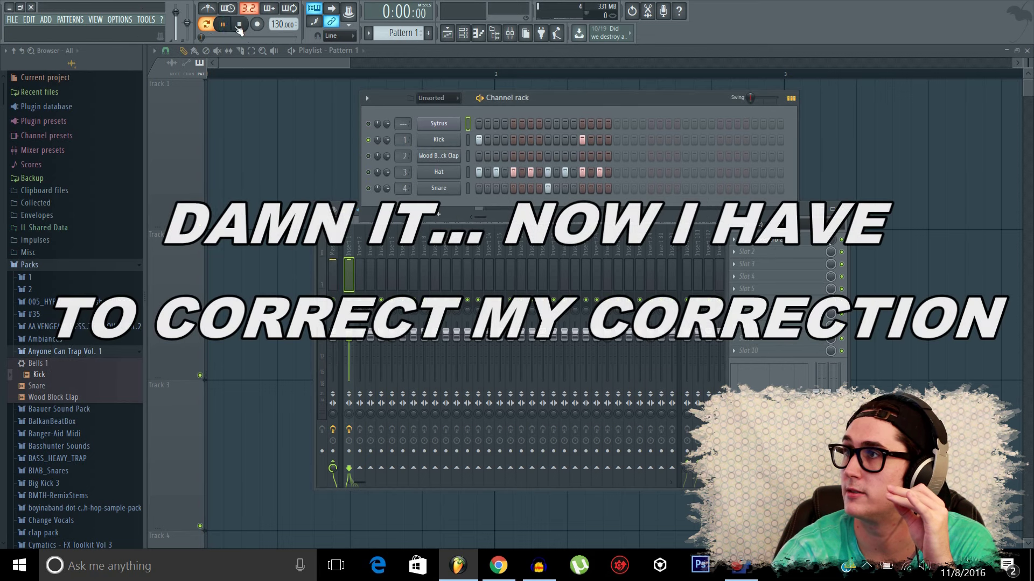
{"action": "key", "text": "space"}
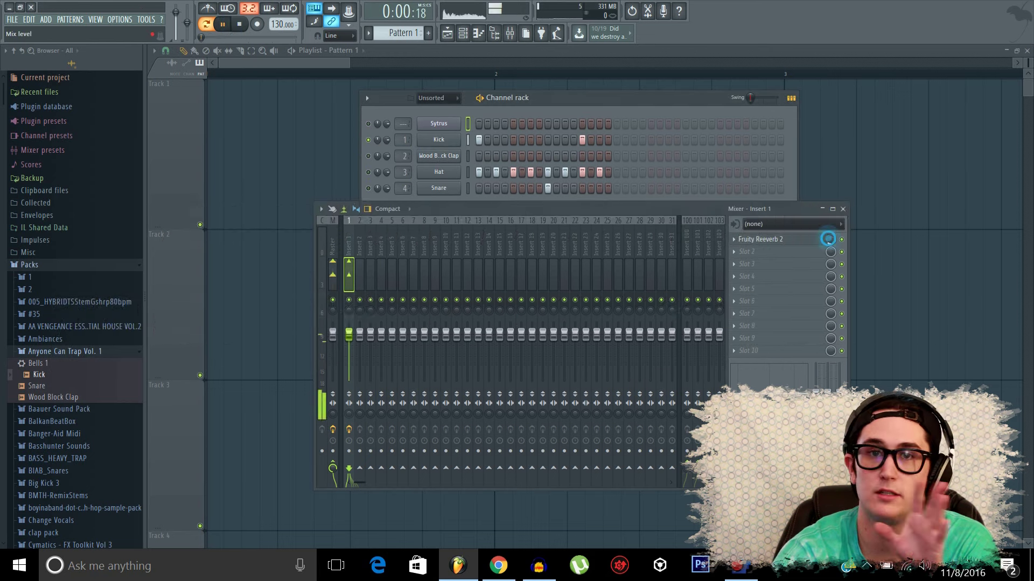
{"action": "mouse_move", "coordinate": [828, 238]}
{"action": "left_mouse_down"}
{"action": "mouse_move", "coordinate": [828, 258]}
{"action": "mouse_move", "coordinate": [826, 236]}
{"action": "left_mouse_up"}
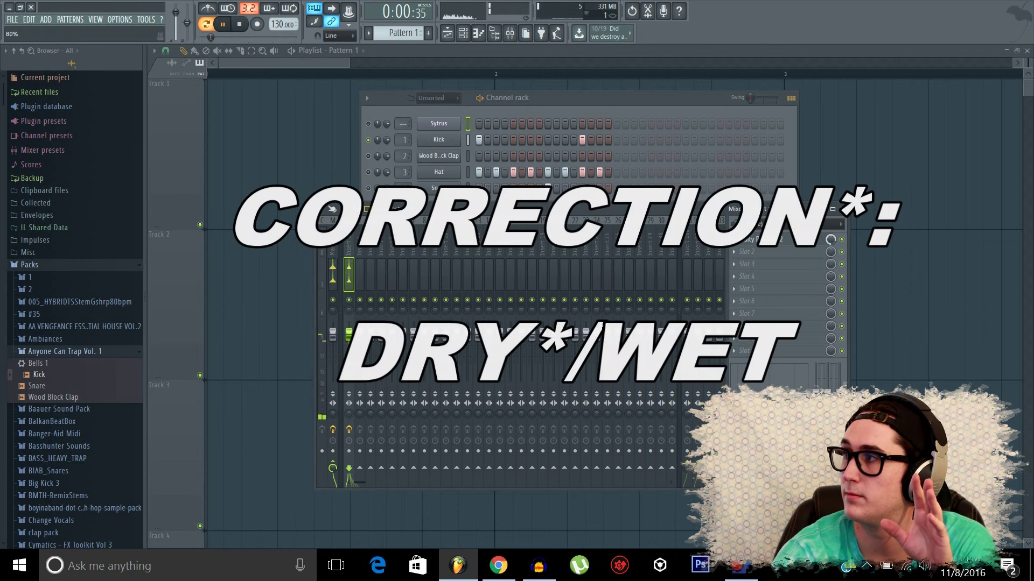
{"action": "key", "text": "space"}
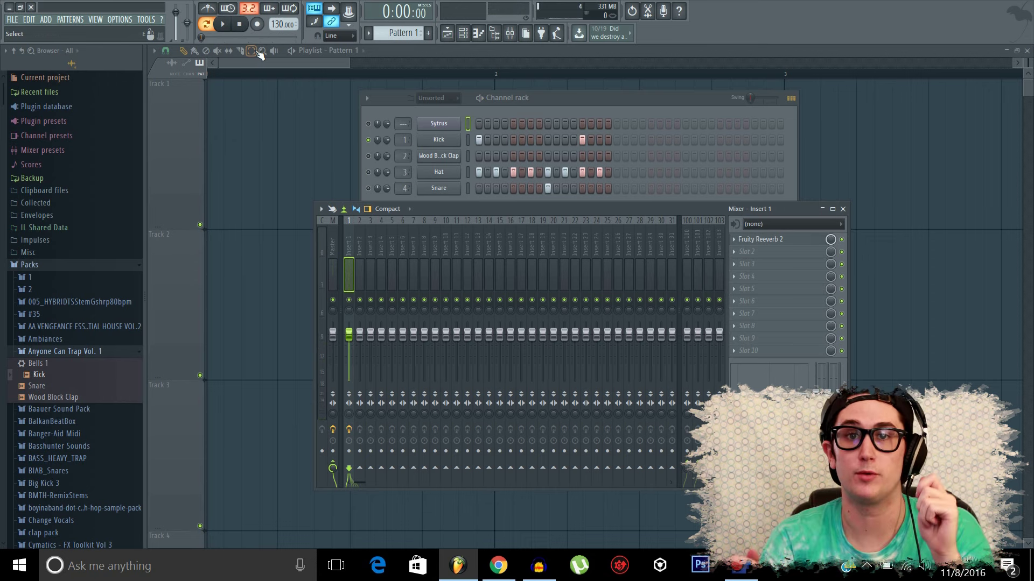
{"action": "left_click", "coordinate": [830, 239]}
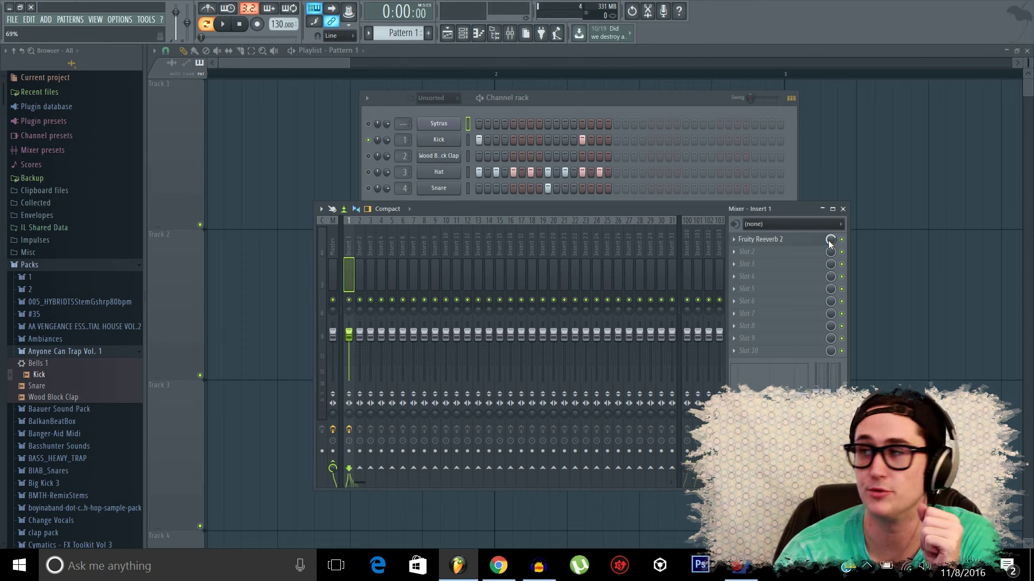
Remove Fruity Reeverb 2 from Insert 1's first slot and choose dblue_Crusher there
{"action": "left_click", "coordinate": [734, 239]}
{"action": "mouse_move", "coordinate": [753, 253]}
{"action": "left_click", "coordinate": [888, 17]}
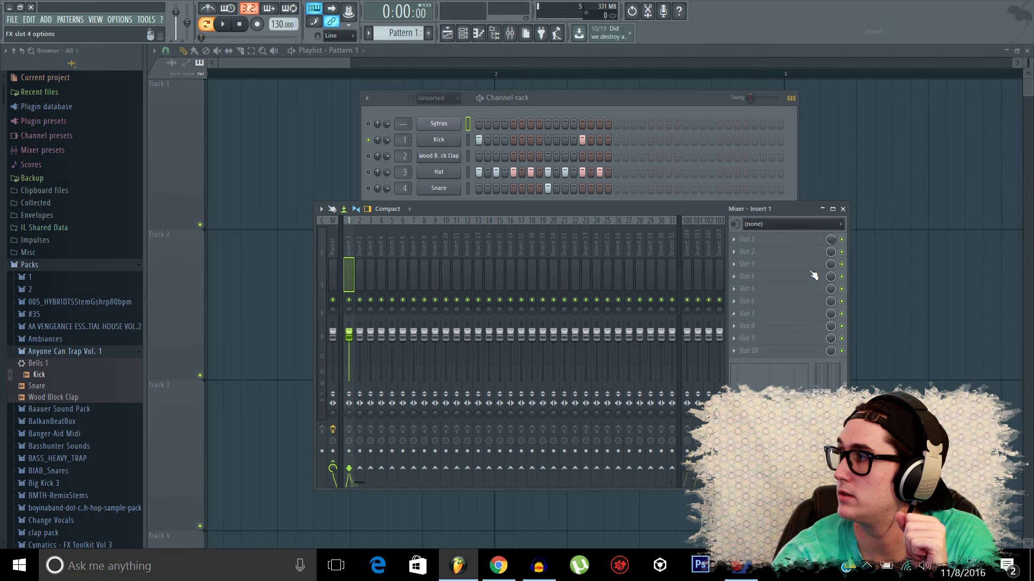
{"action": "left_click", "coordinate": [744, 239]}
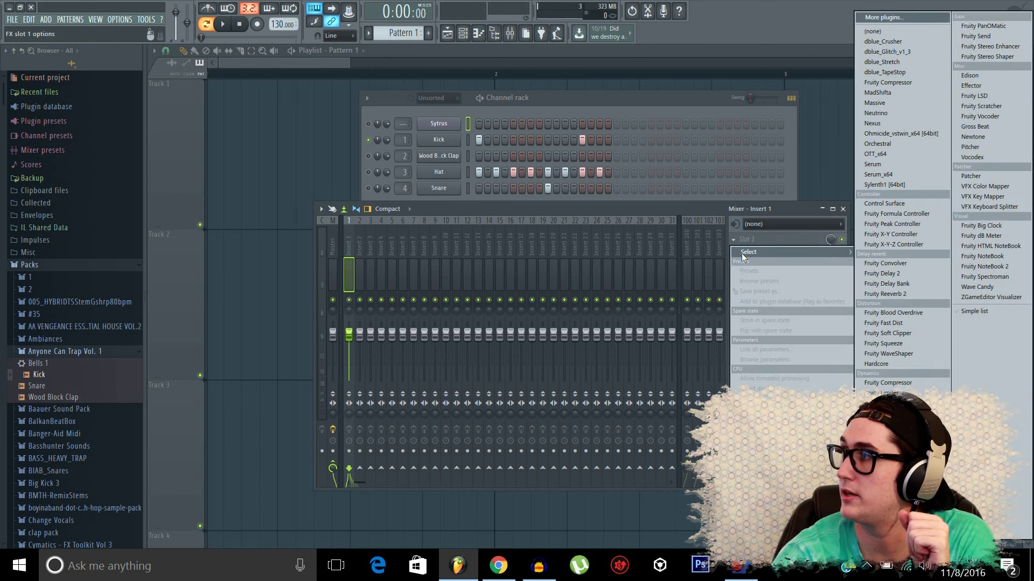
{"action": "left_click", "coordinate": [888, 42]}
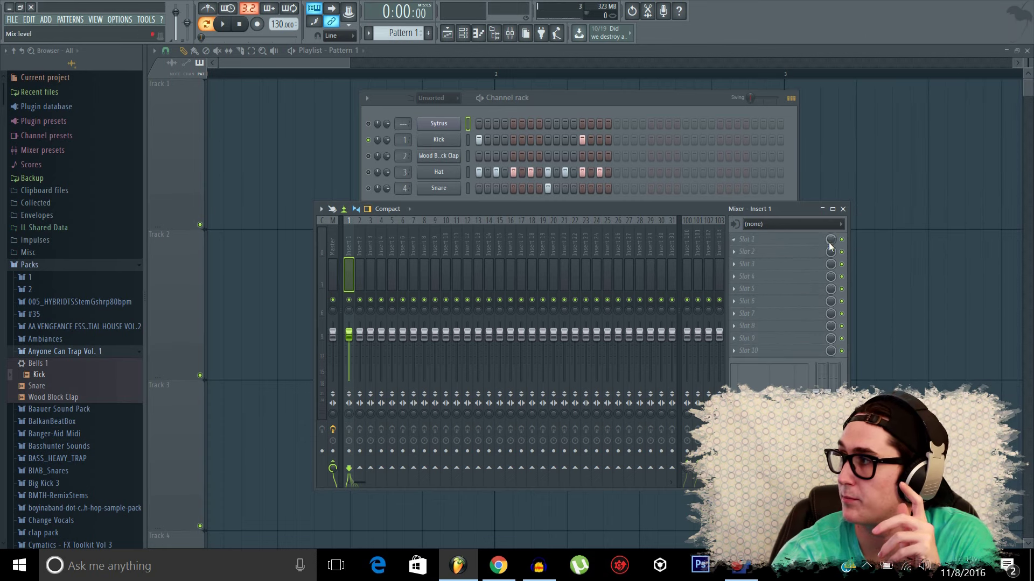
Toggle mutes on Inserts 2 and 1, unmute all rack channels, and start playback
{"action": "left_click", "coordinate": [360, 302]}
{"action": "left_click", "coordinate": [360, 301]}
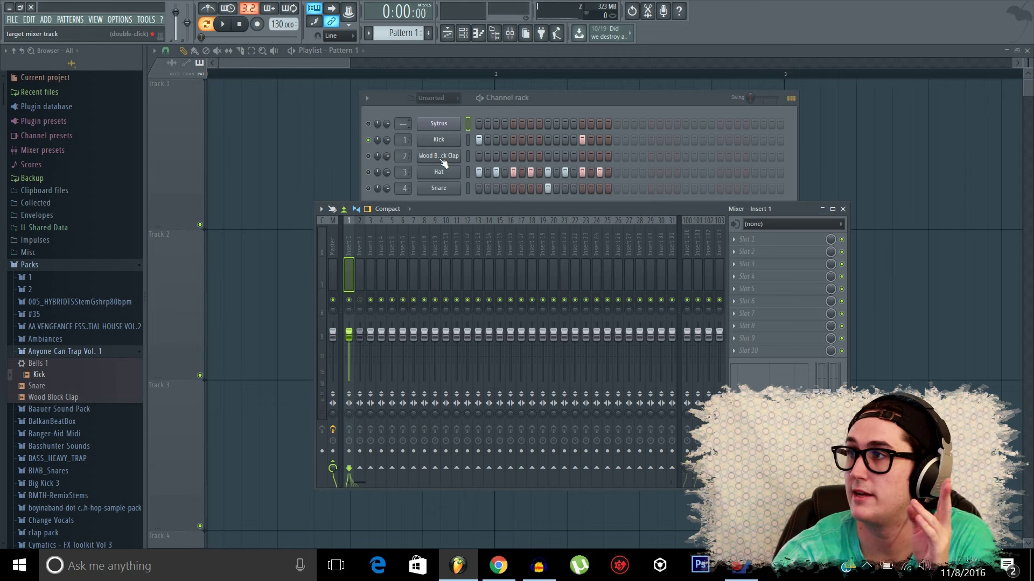
{"action": "left_click", "coordinate": [359, 299]}
{"action": "left_click", "coordinate": [349, 300]}
{"action": "left_click", "coordinate": [369, 140]}
{"action": "right_click", "coordinate": [370, 141]}
{"action": "left_click", "coordinate": [378, 170]}
{"action": "key", "text": "space"}
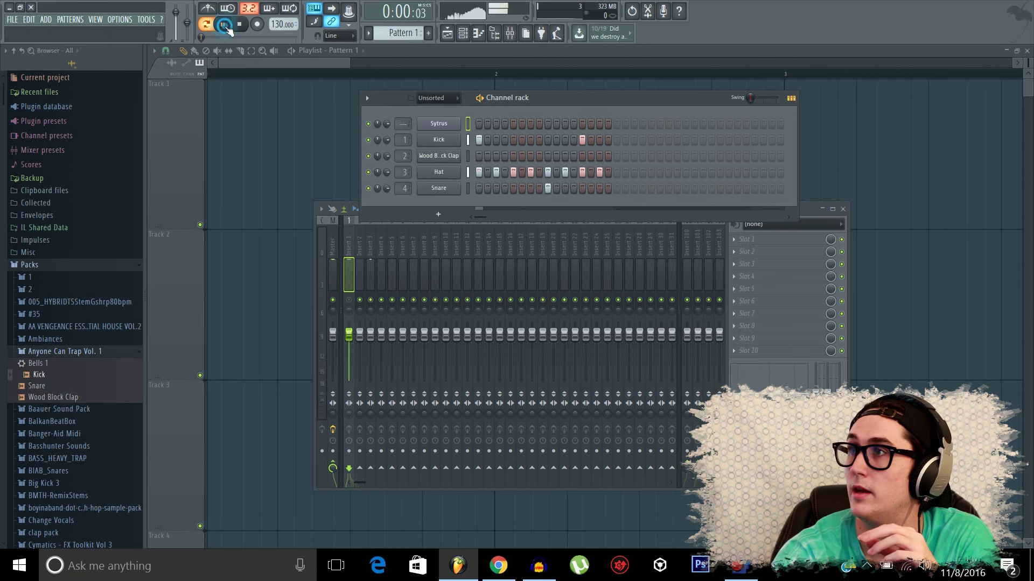
Mute mixer Insert 1 while playing, then stop playback
{"action": "left_click", "coordinate": [350, 300]}
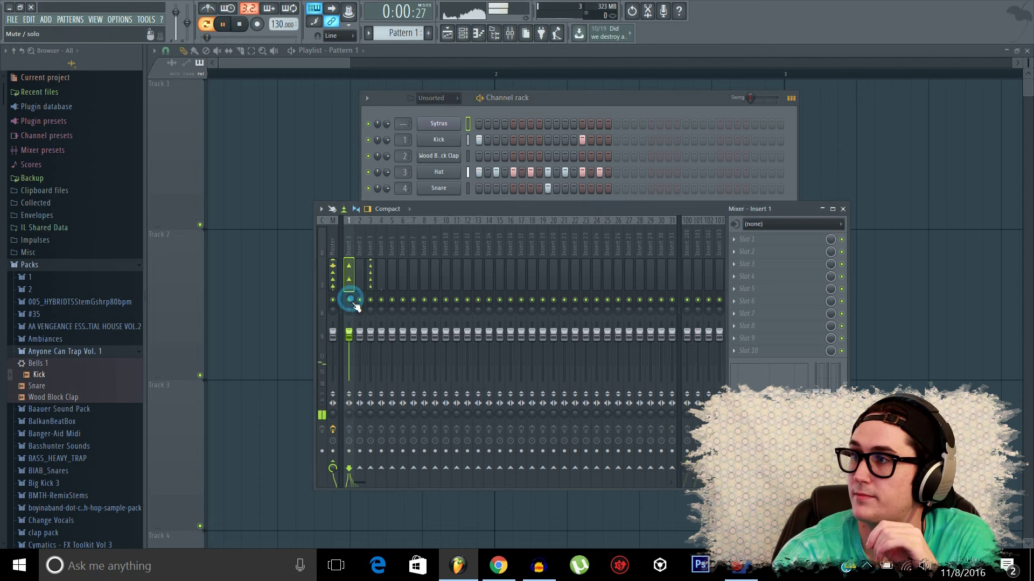
{"action": "left_click", "coordinate": [349, 300]}
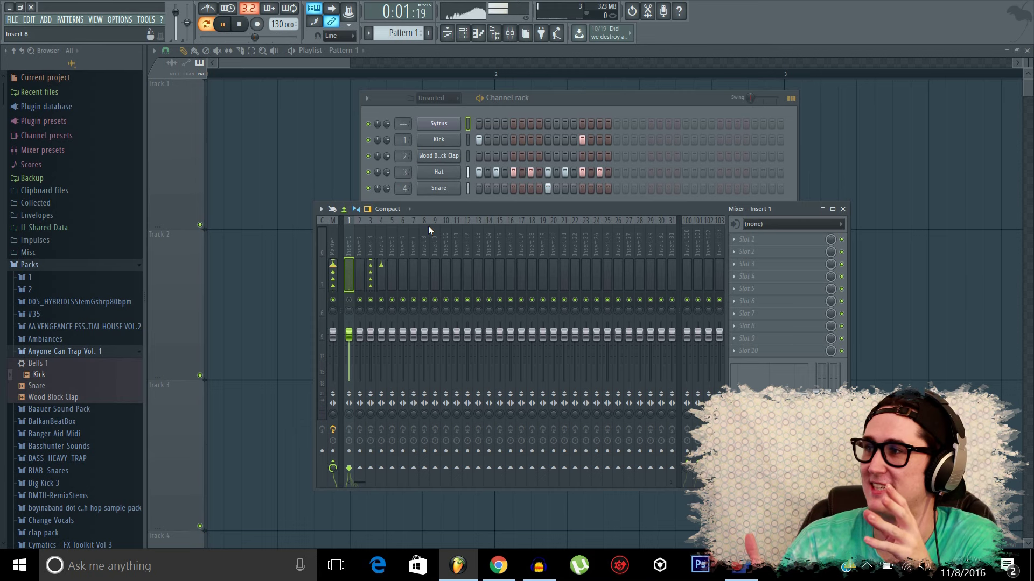
{"action": "key", "text": "space"}
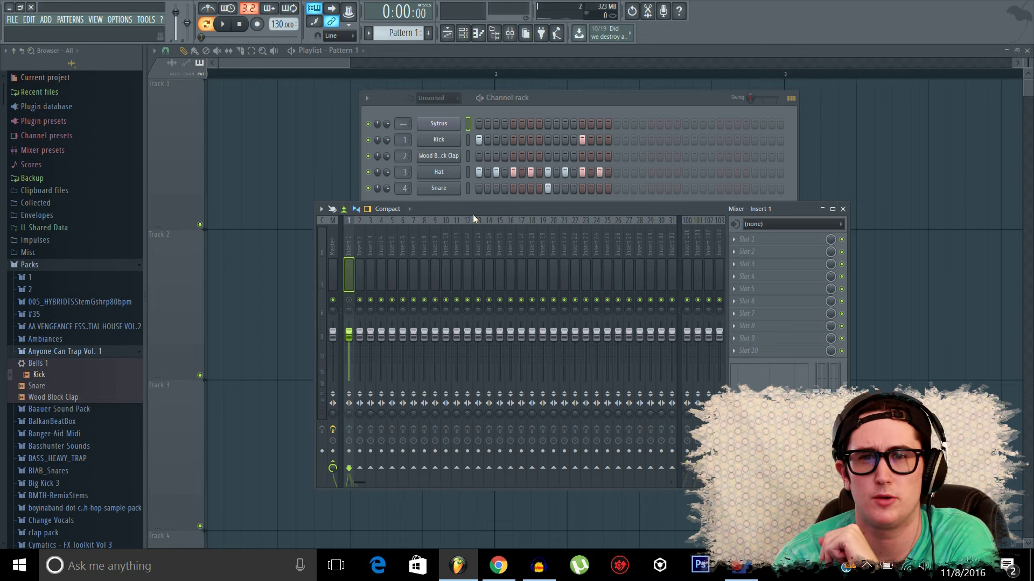
Unmute Insert 1, reset its volume to default, and narrow its stereo separation slightly
{"action": "left_click", "coordinate": [353, 303]}
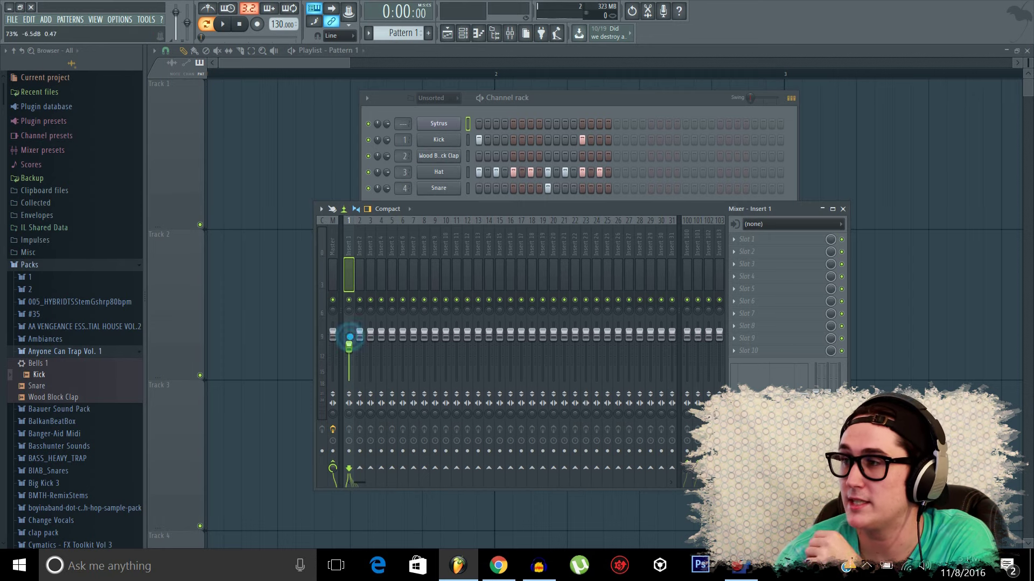
{"action": "right_click", "coordinate": [357, 344]}
{"action": "left_click", "coordinate": [369, 344]}
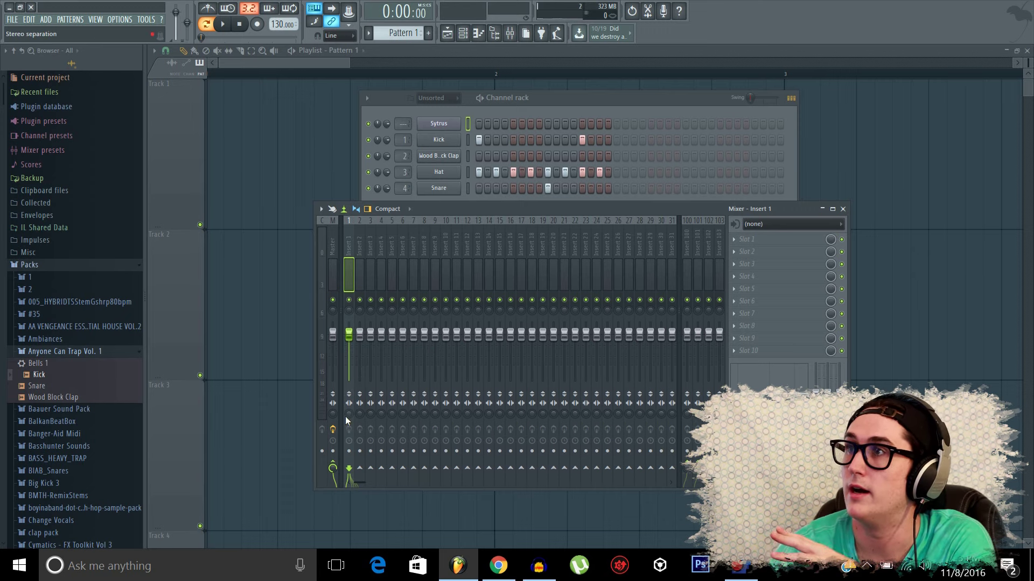
{"action": "left_click_drag", "start_coordinate": [349, 414], "coordinate": [349, 427]}
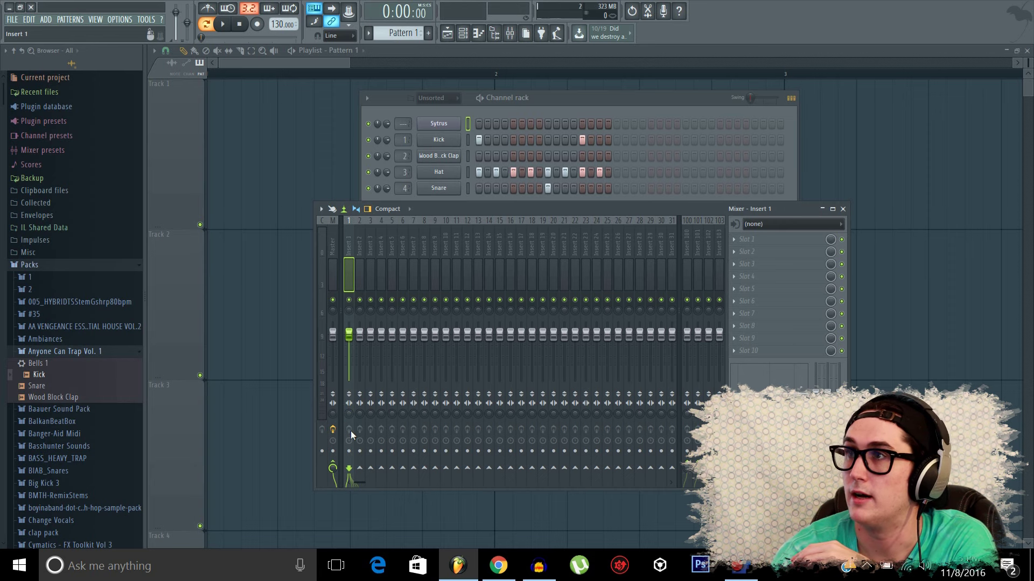
Load Fruity Limiter into Insert 1's second slot and toggle the insert's effects off and on
{"action": "left_click", "coordinate": [757, 252]}
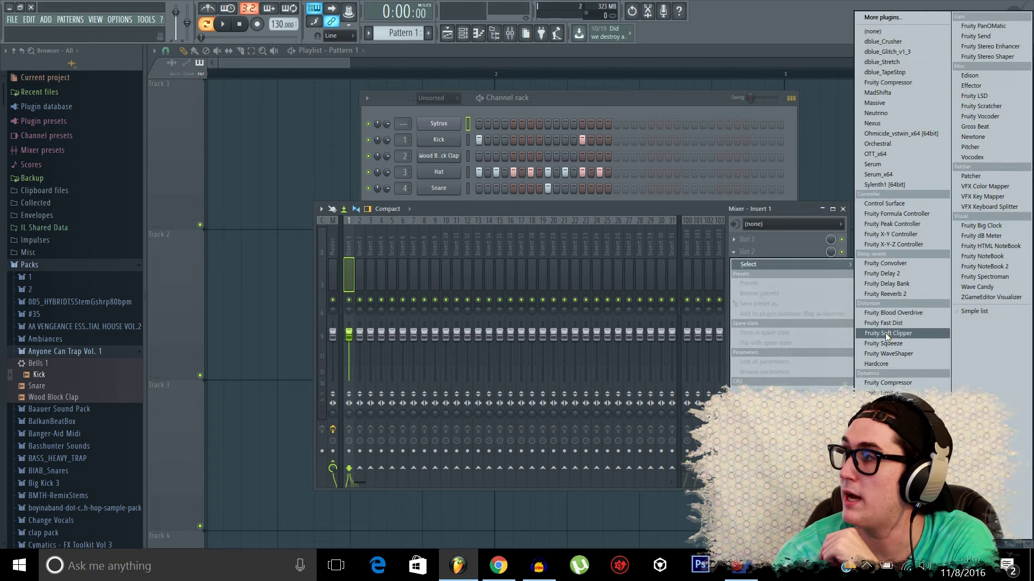
{"action": "left_click", "coordinate": [878, 391]}
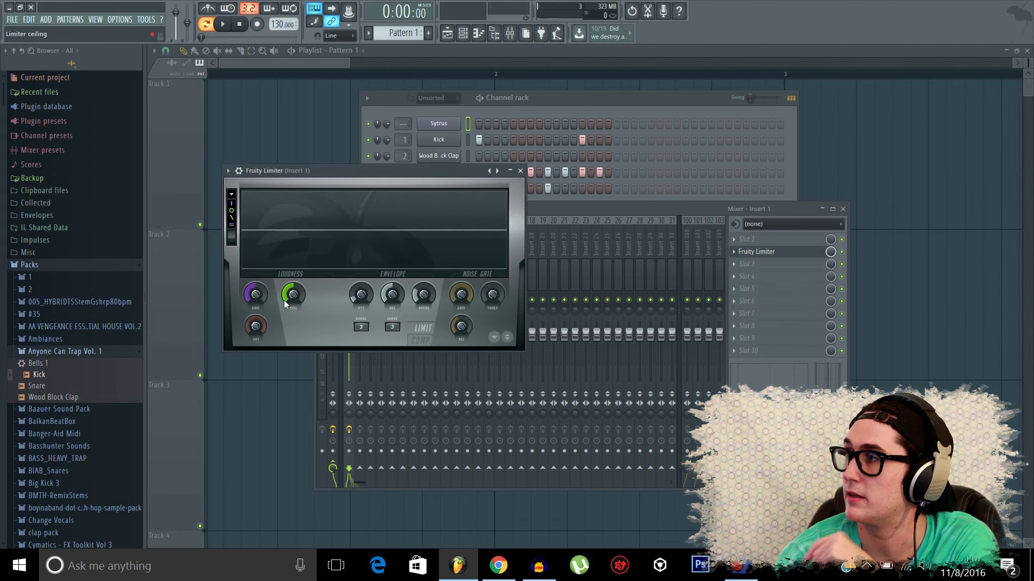
{"action": "left_click", "coordinate": [347, 466]}
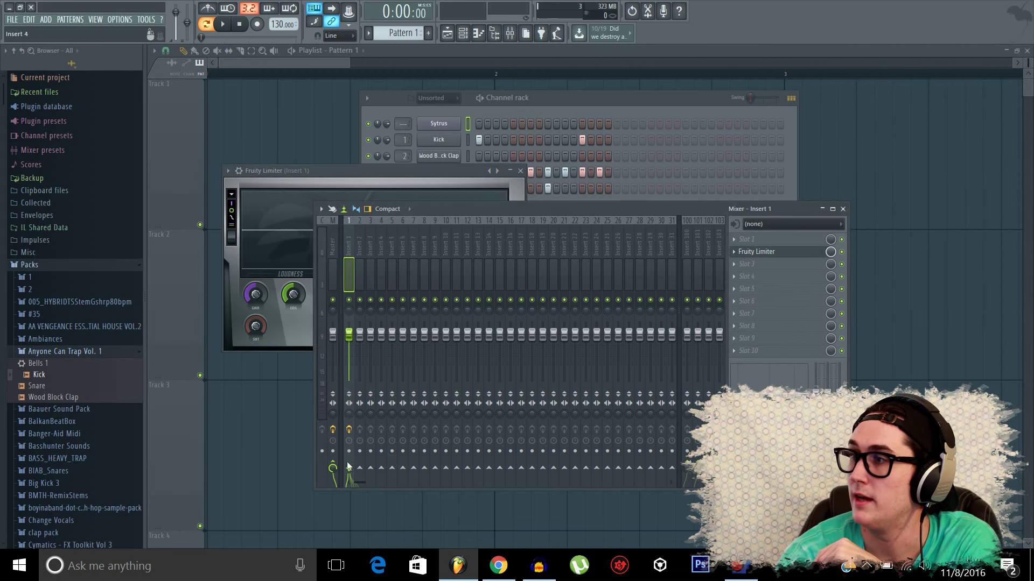
{"action": "left_click", "coordinate": [350, 430]}
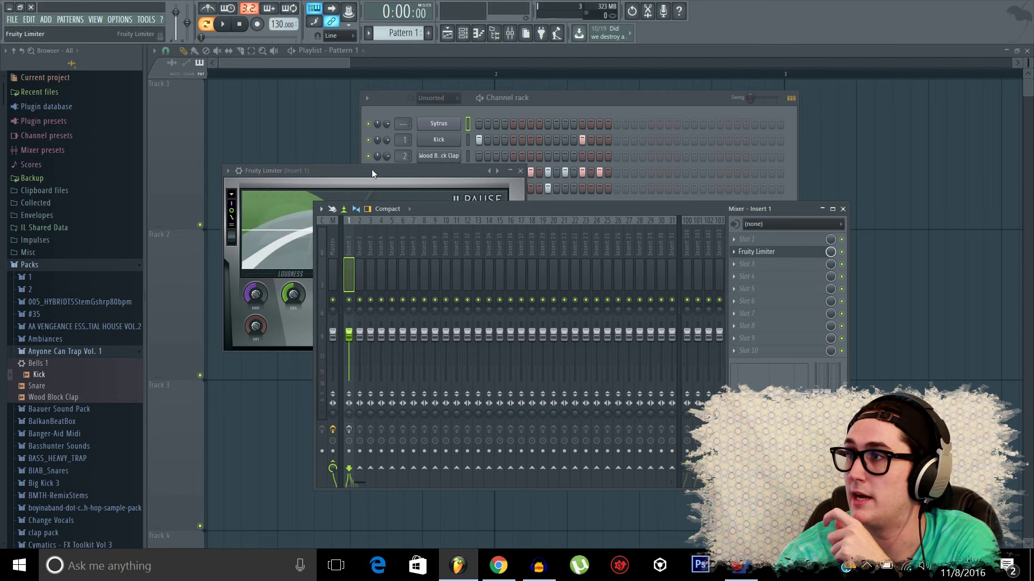
{"action": "left_click_drag", "start_coordinate": [371, 169], "coordinate": [312, 147]}
{"action": "left_click", "coordinate": [350, 429]}
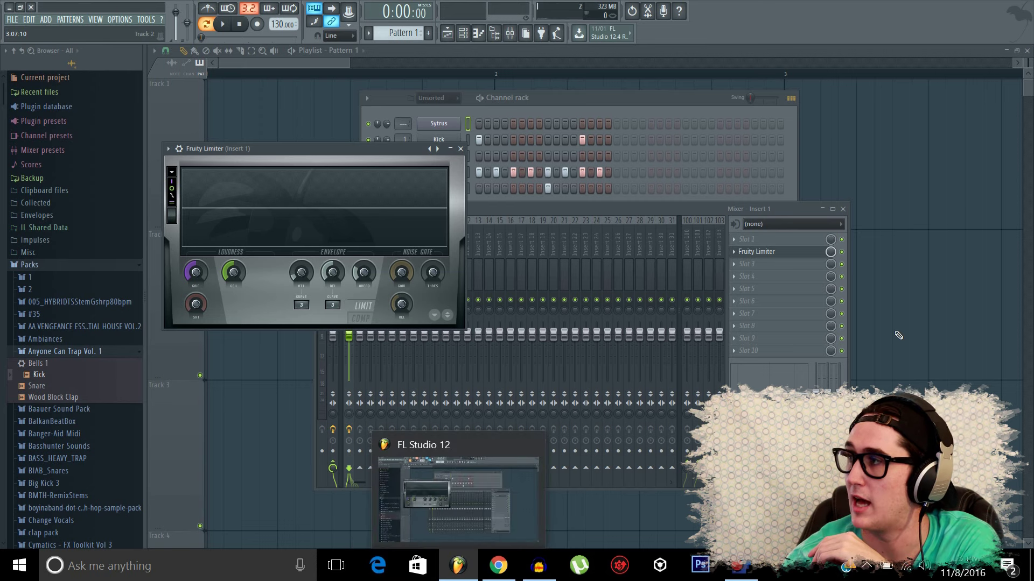
Route Insert 1 to Inserts 3 and 4 with send arrows
{"action": "right_click", "coordinate": [734, 251]}
{"action": "mouse_move", "coordinate": [745, 267]}
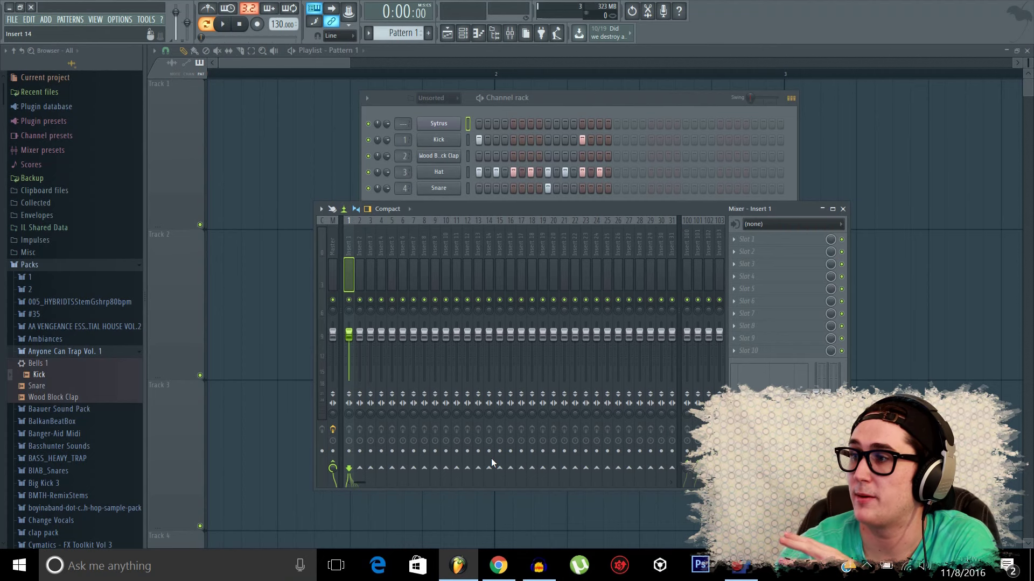
{"action": "left_click", "coordinate": [370, 468]}
{"action": "left_click", "coordinate": [381, 468]}
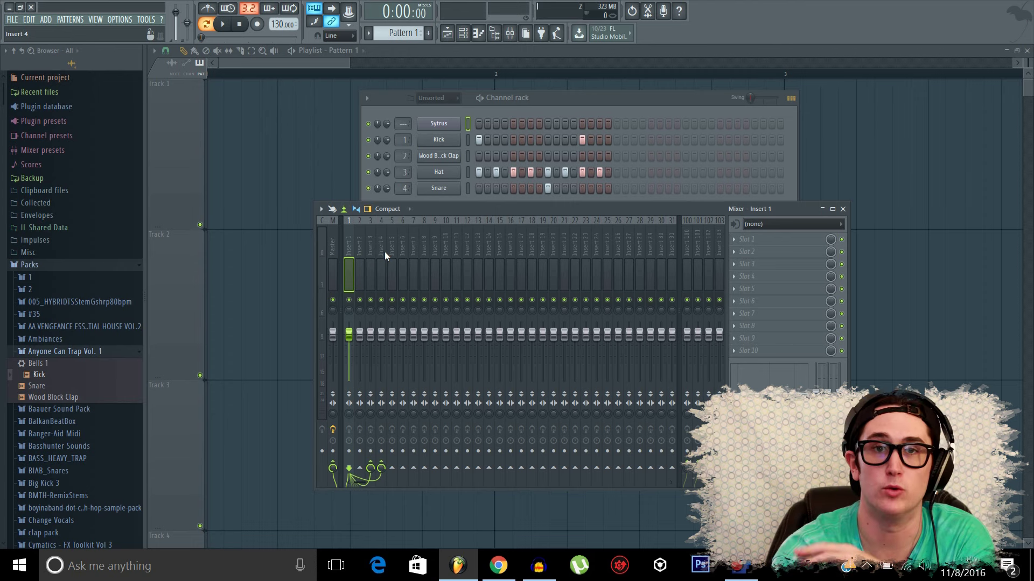
With Insert 1 reselected, remove its sends to Inserts 3 and 4
{"action": "left_click", "coordinate": [371, 253]}
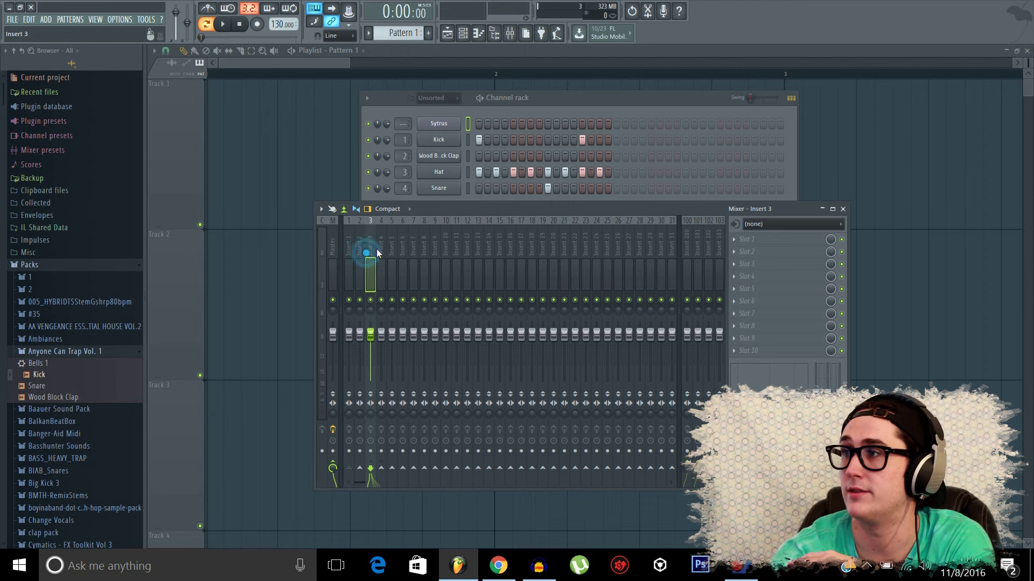
{"action": "left_click", "coordinate": [346, 254]}
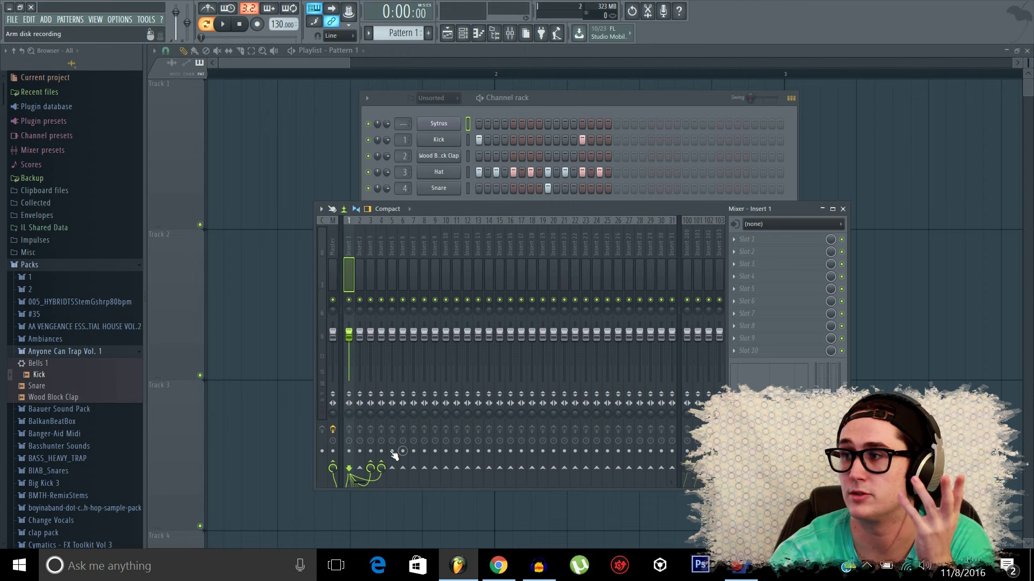
{"action": "left_click", "coordinate": [371, 468]}
{"action": "left_click", "coordinate": [379, 466]}
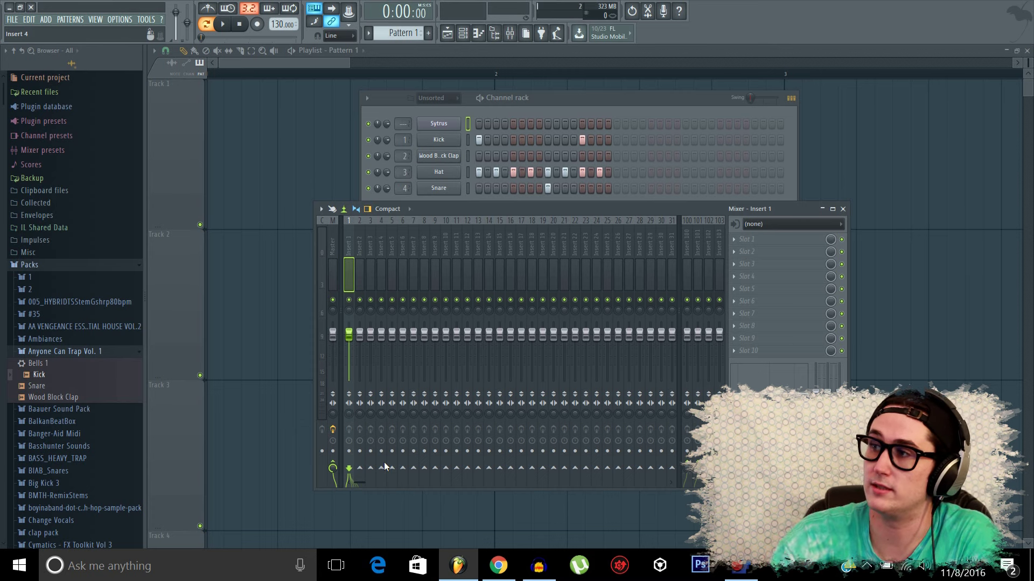
Add a send from Insert 5 to Insert 7, then remove it
{"action": "left_click", "coordinate": [391, 257]}
{"action": "left_click", "coordinate": [402, 257]}
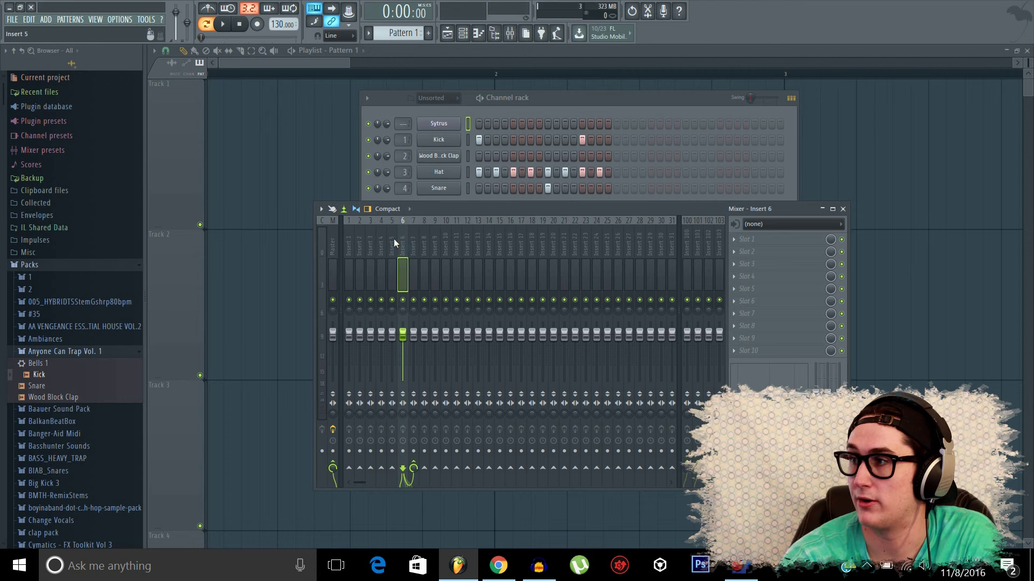
{"action": "left_click", "coordinate": [393, 239]}
{"action": "left_click", "coordinate": [415, 470]}
{"action": "left_click", "coordinate": [414, 249]}
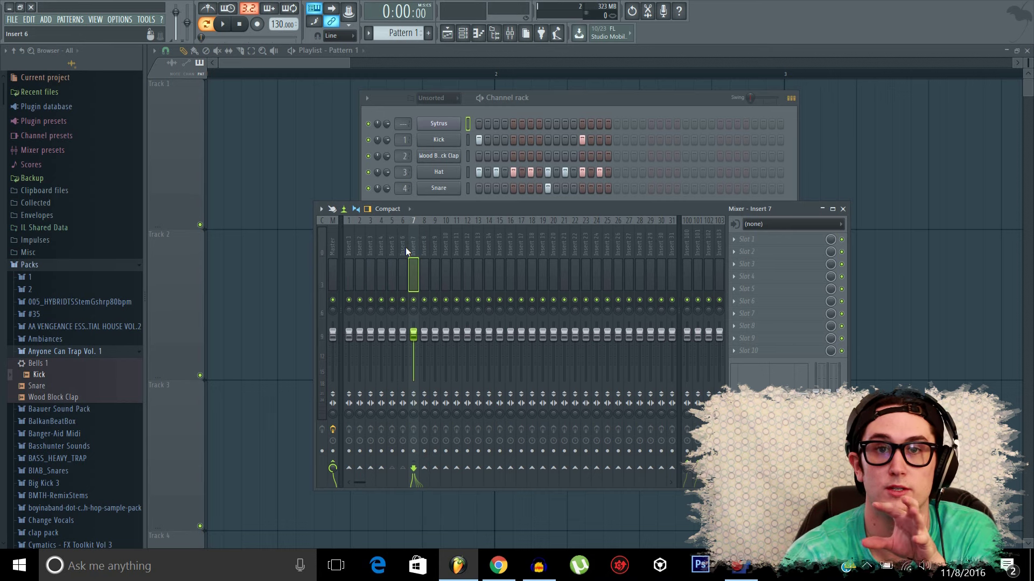
{"action": "left_click", "coordinate": [402, 249]}
{"action": "left_click", "coordinate": [412, 470]}
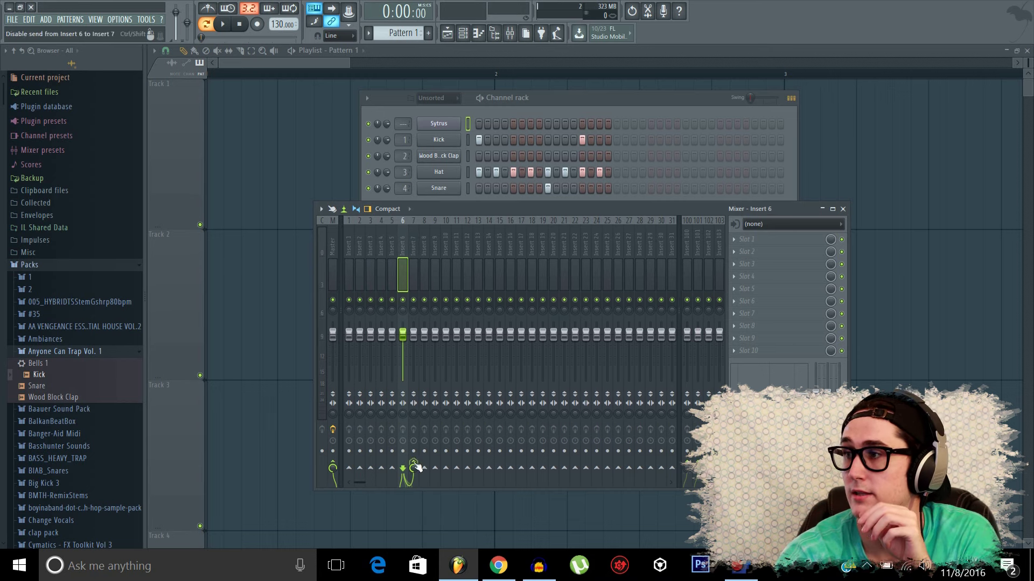
{"action": "left_click", "coordinate": [393, 247]}
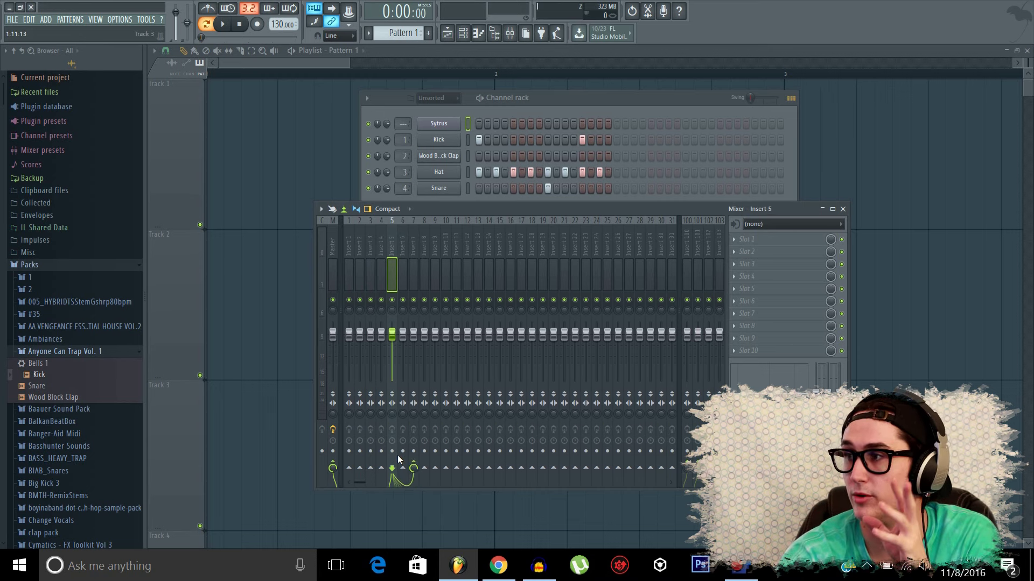
{"action": "left_click", "coordinate": [414, 467]}
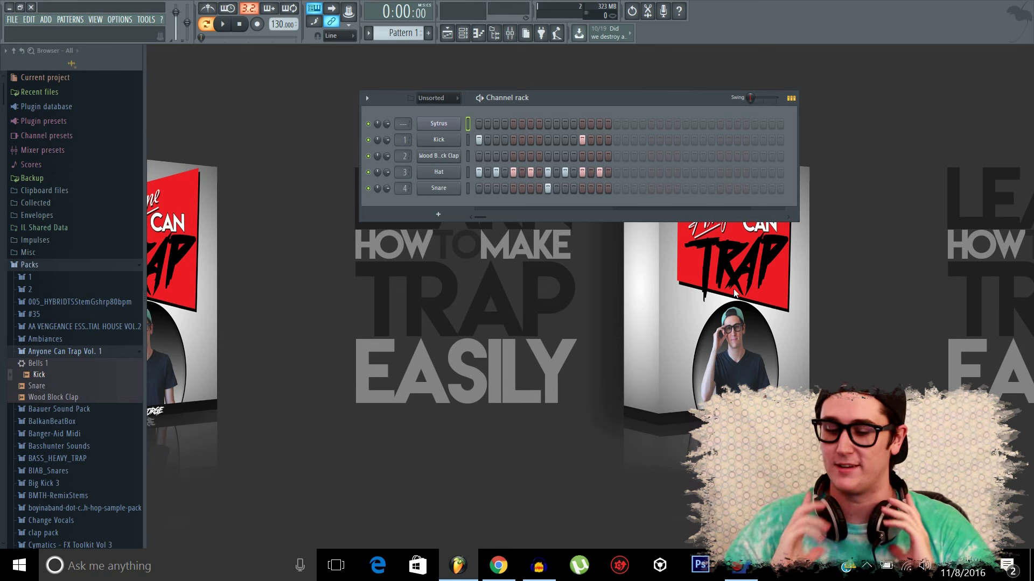
Reopen the mixer and dismiss Insert 5's Slot 1 plugin list, adding no plugin
{"action": "left_click", "coordinate": [510, 34]}
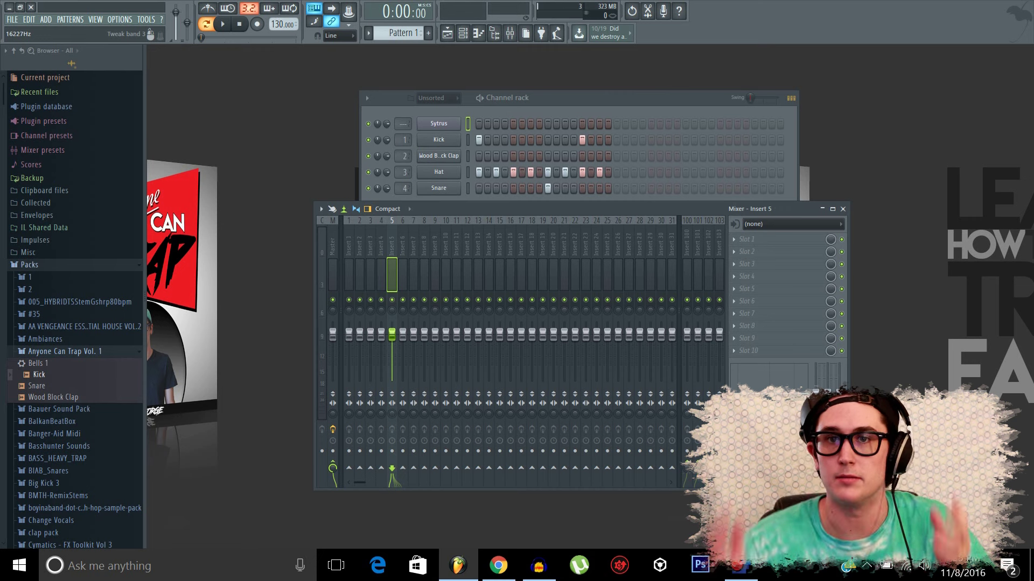
{"action": "left_click", "coordinate": [762, 243]}
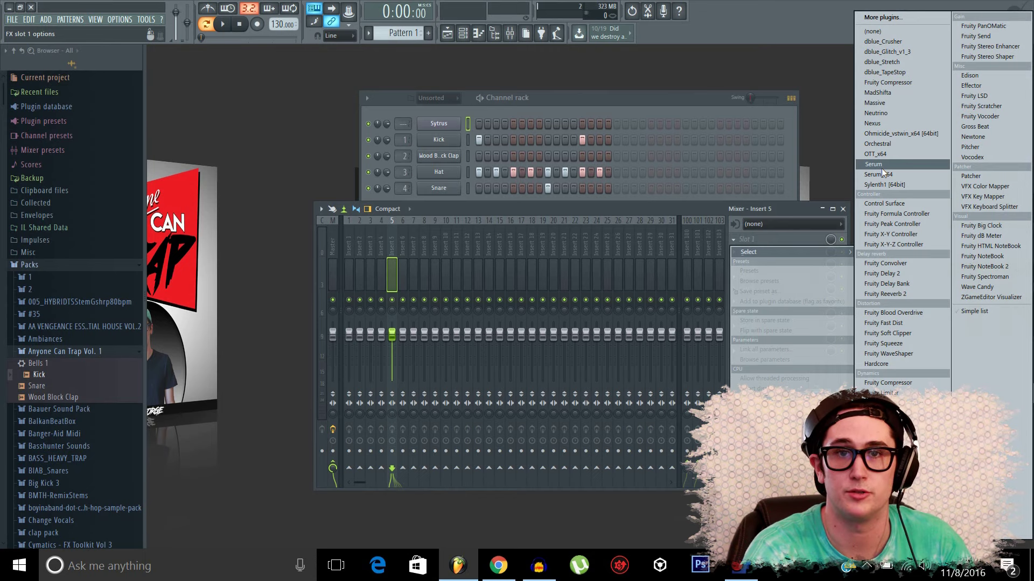
{"action": "left_click", "coordinate": [651, 211]}
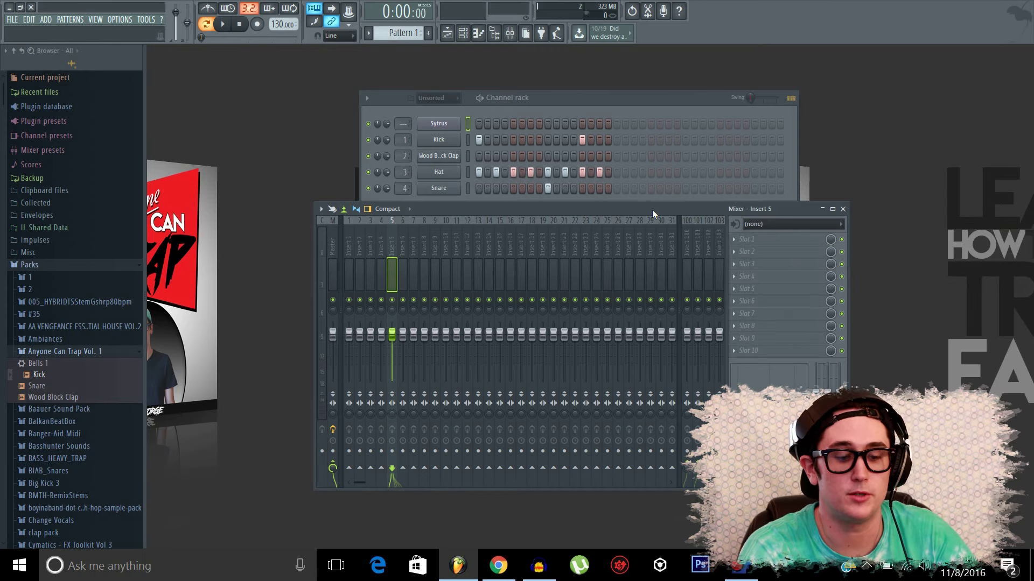